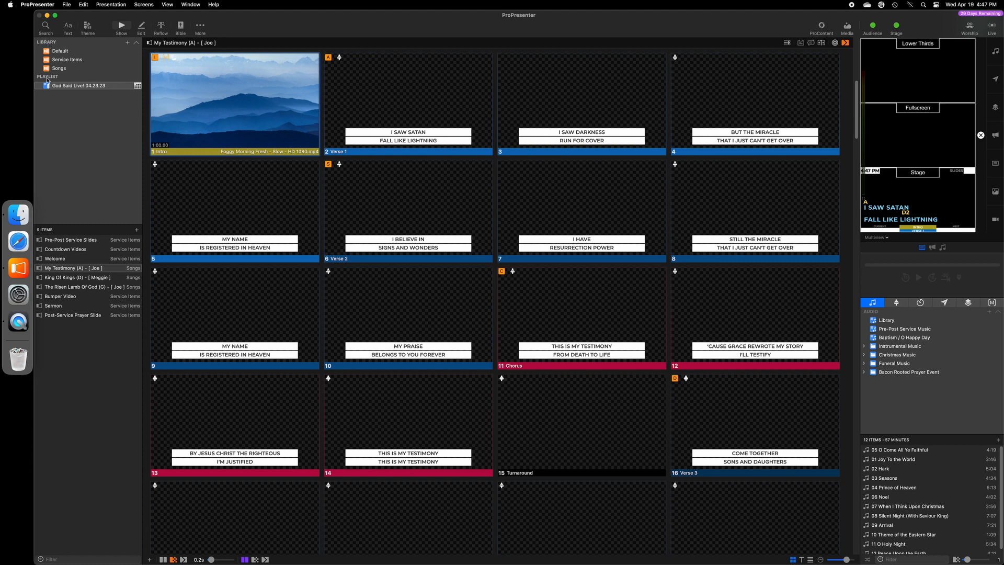
Browse the contents of the Default, Service Items and Songs libraries.
{"action": "left_click", "coordinate": [68, 52]}
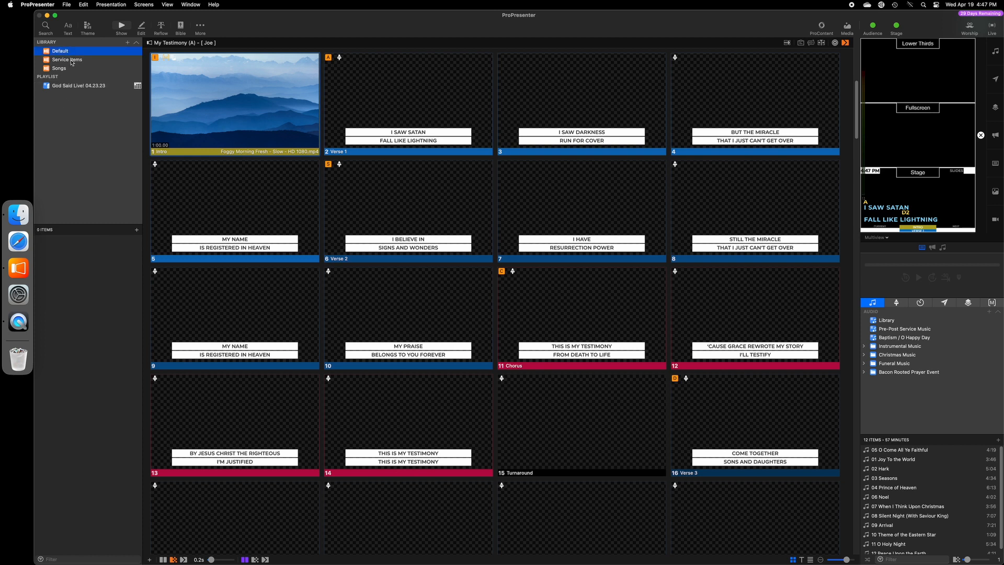
{"action": "left_click", "coordinate": [71, 60]}
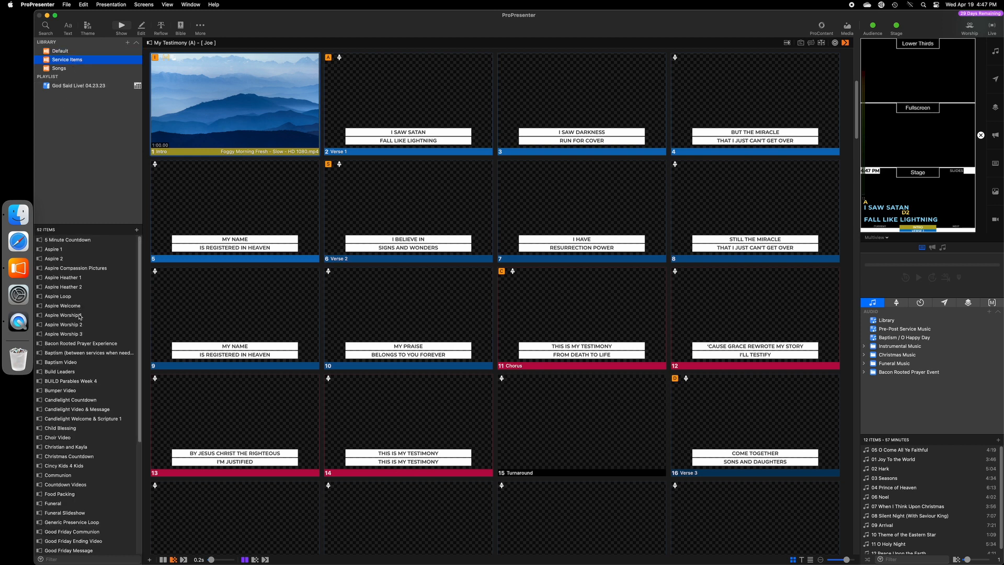
{"action": "left_click", "coordinate": [70, 68]}
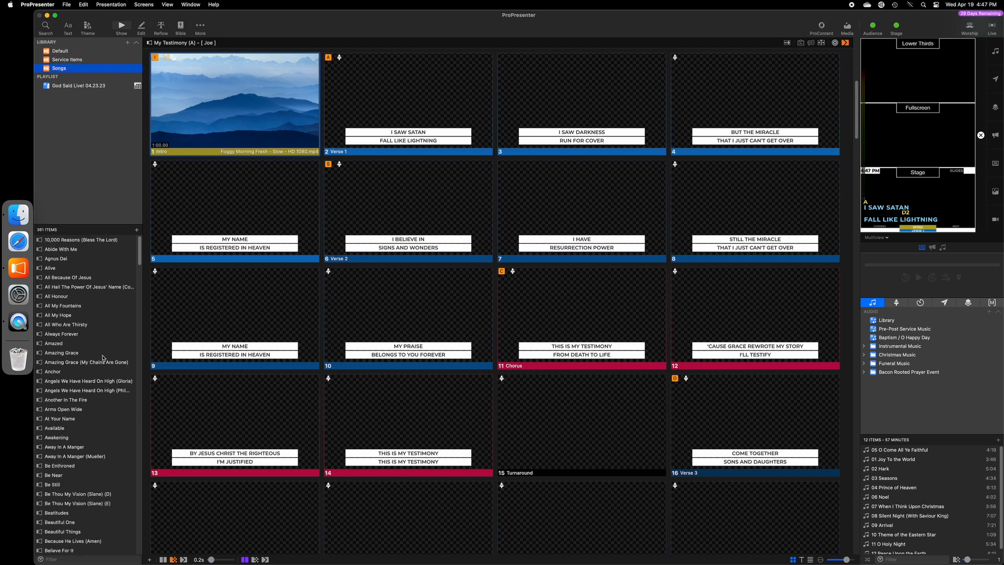
{"action": "scroll", "coordinate": [103, 358], "scroll_direction": "down", "scroll_amount": 6}
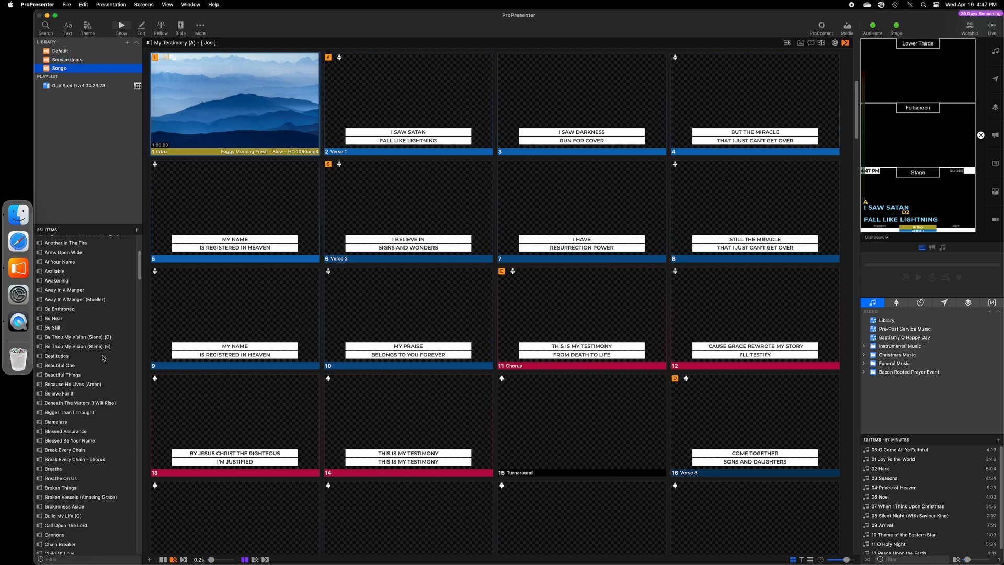
{"action": "scroll", "coordinate": [104, 358], "scroll_direction": "up", "scroll_amount": 6}
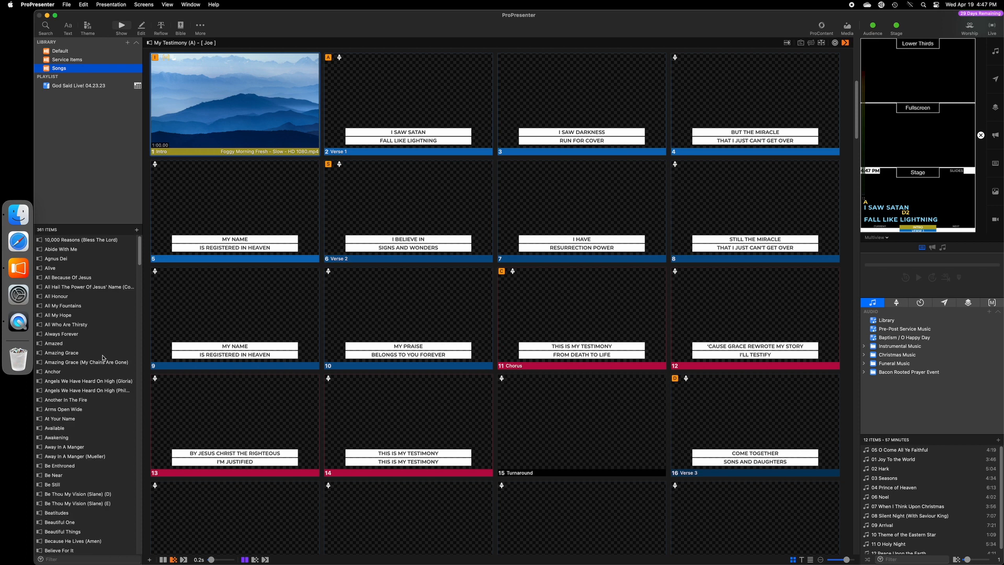
Open the God Said Live! 04.23.23 playlist and view its Countdown Videos, Welcome and My Testimony items.
{"action": "left_click", "coordinate": [86, 87]}
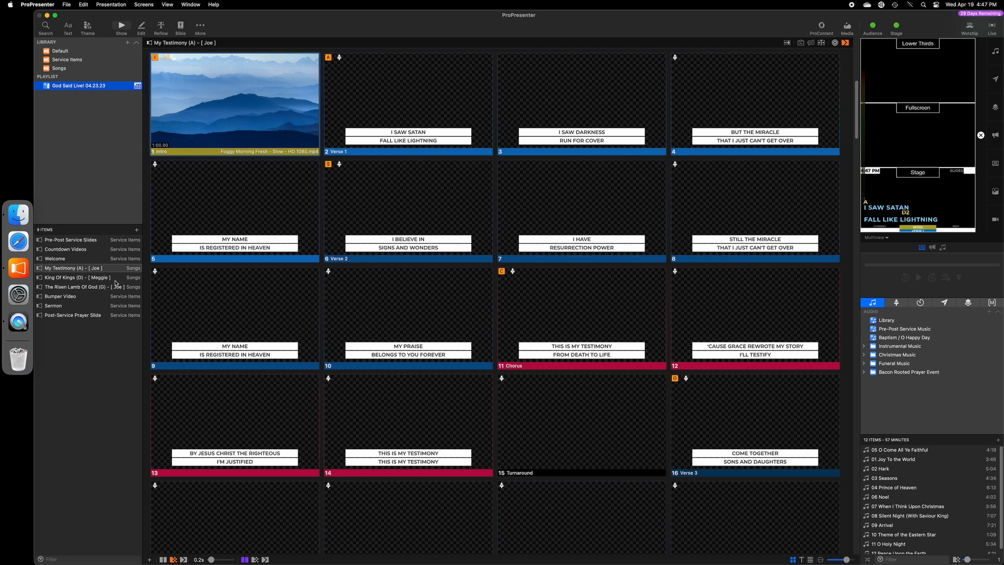
{"action": "left_click", "coordinate": [57, 265]}
{"action": "left_click", "coordinate": [57, 258]}
{"action": "left_click", "coordinate": [59, 251]}
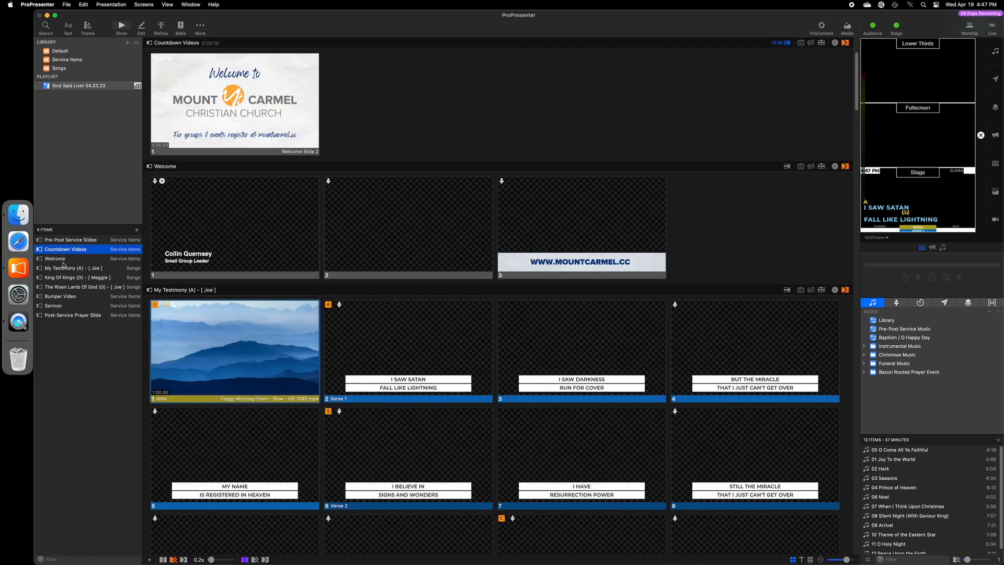
{"action": "left_click", "coordinate": [63, 261]}
{"action": "left_click", "coordinate": [65, 269]}
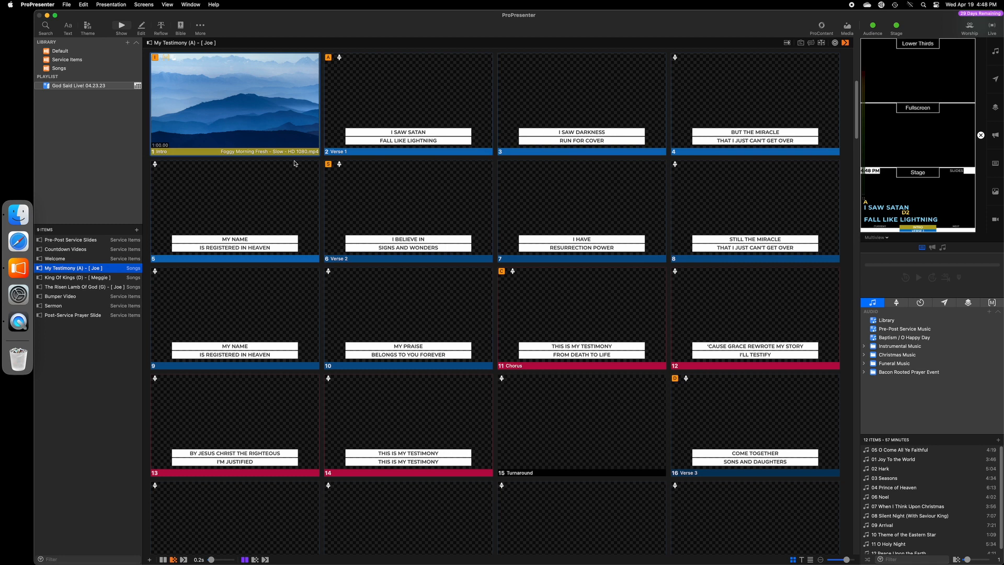
Send the My Testimony intro slide live and advance the output to slide 3, "I saw darkness run for cover".
{"action": "left_click", "coordinate": [248, 117]}
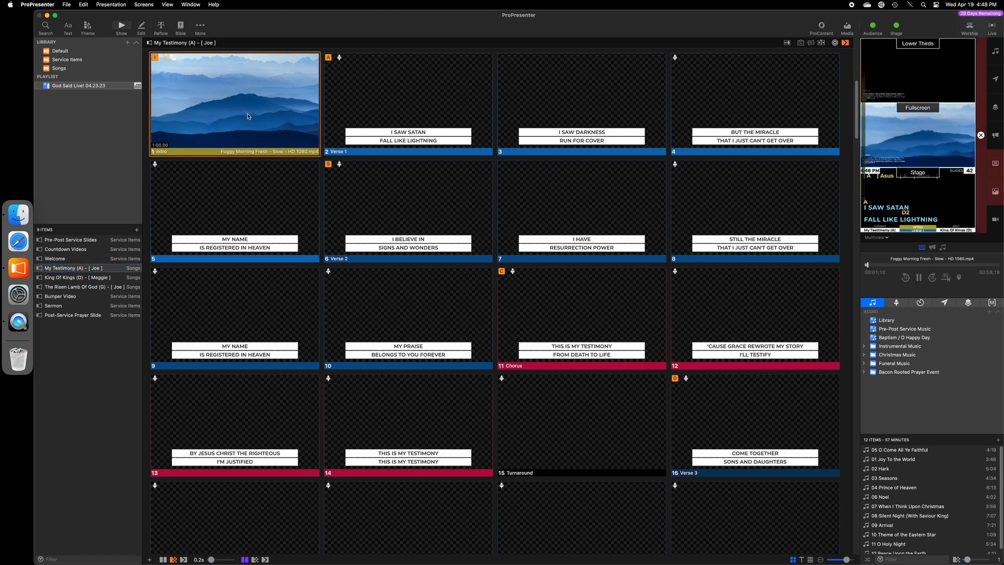
{"action": "key", "text": "Right"}
{"action": "key", "text": "Right"}
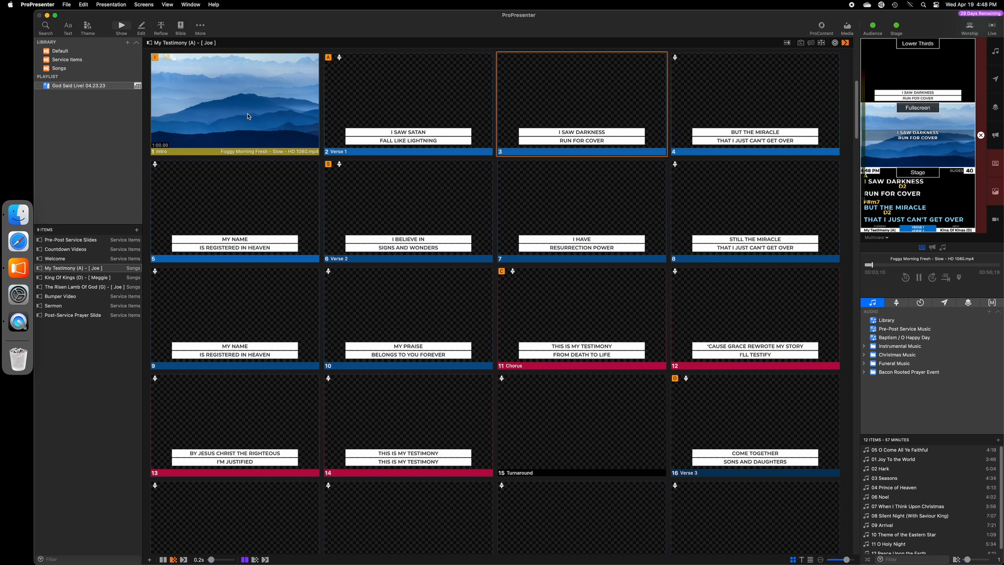
{"action": "key", "text": "Right"}
{"action": "key", "text": "Left"}
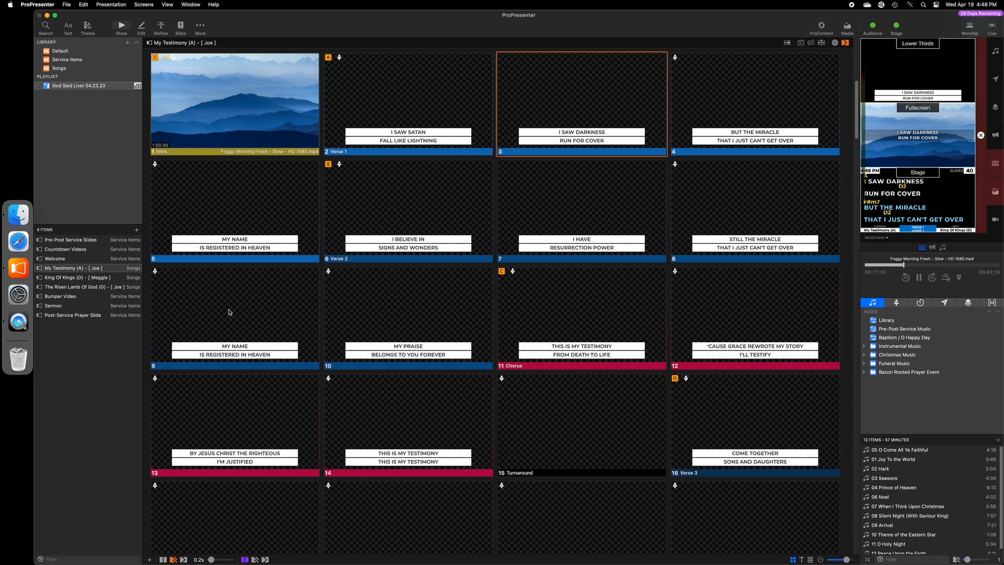
Move through the playlist from My Testimony to Bumper Video and back to My Testimony.
{"action": "key", "text": "Down"}
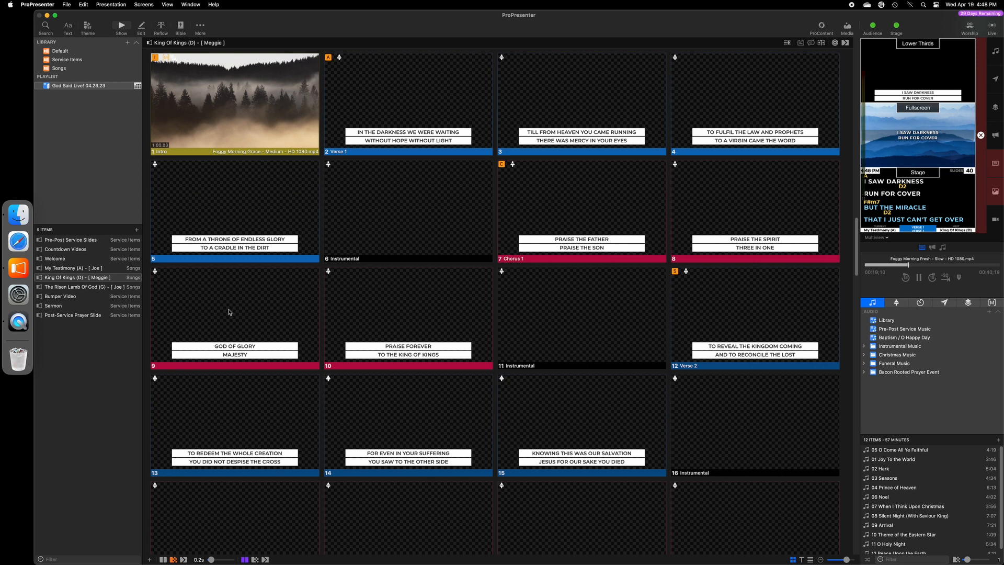
{"action": "key", "text": "Down"}
{"action": "key", "text": "Down"}
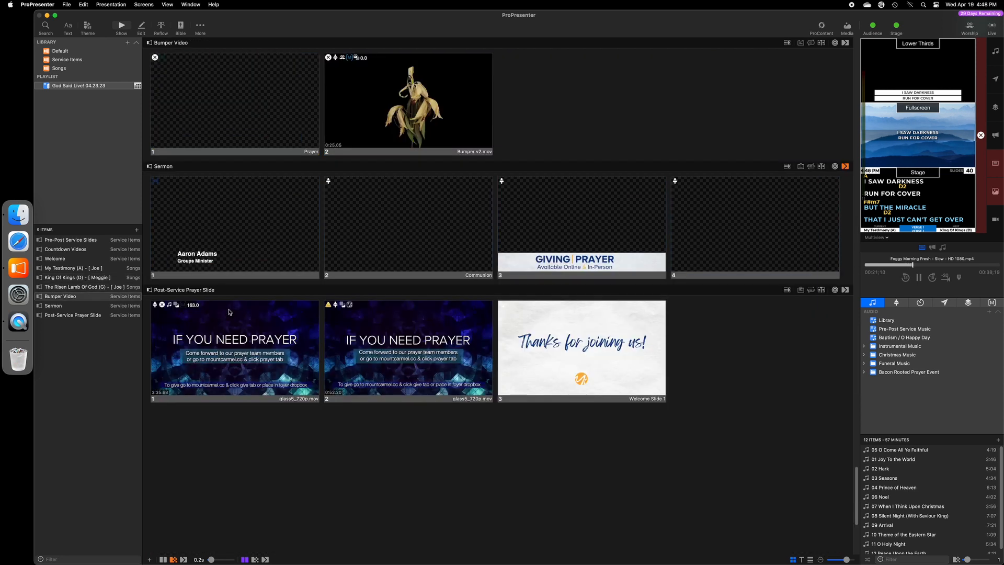
{"action": "key", "text": "Up"}
{"action": "key", "text": "Up"}
{"action": "key", "text": "Up"}
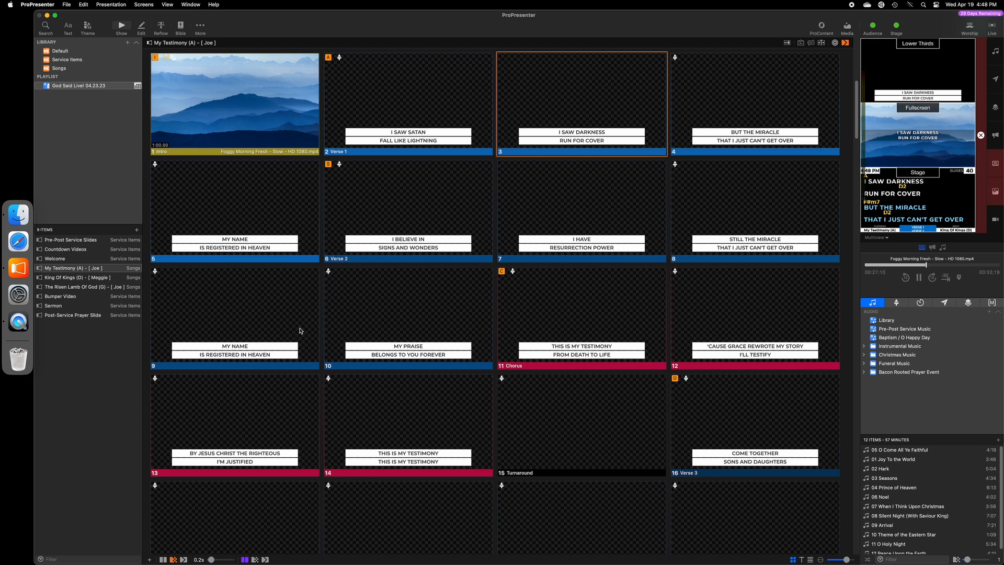
Look through the playlist's continuous slides, and send the My Testimony intro slide live again.
{"action": "scroll", "coordinate": [301, 331], "scroll_direction": "down", "scroll_amount": 20}
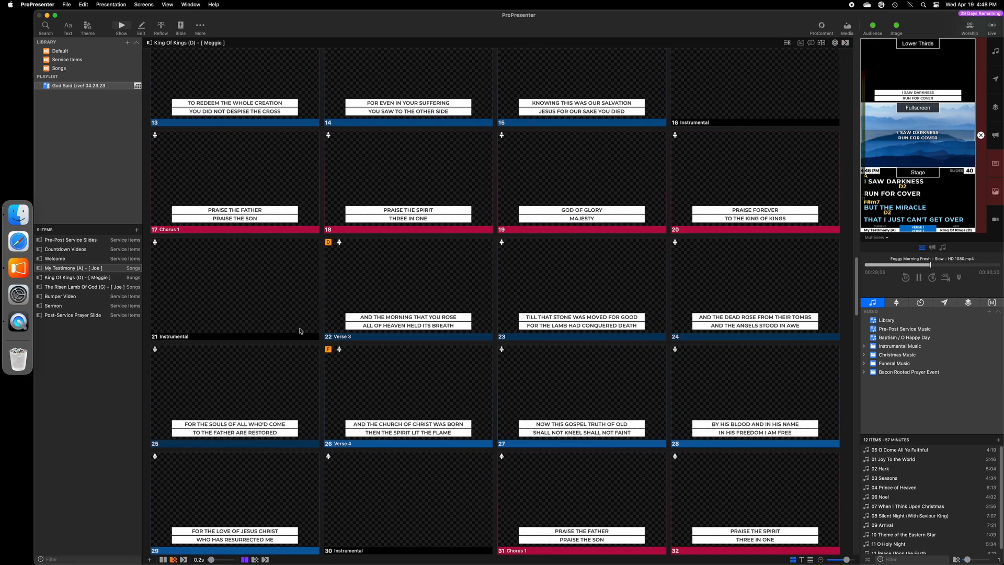
{"action": "scroll", "coordinate": [301, 331], "scroll_direction": "up", "scroll_amount": 20}
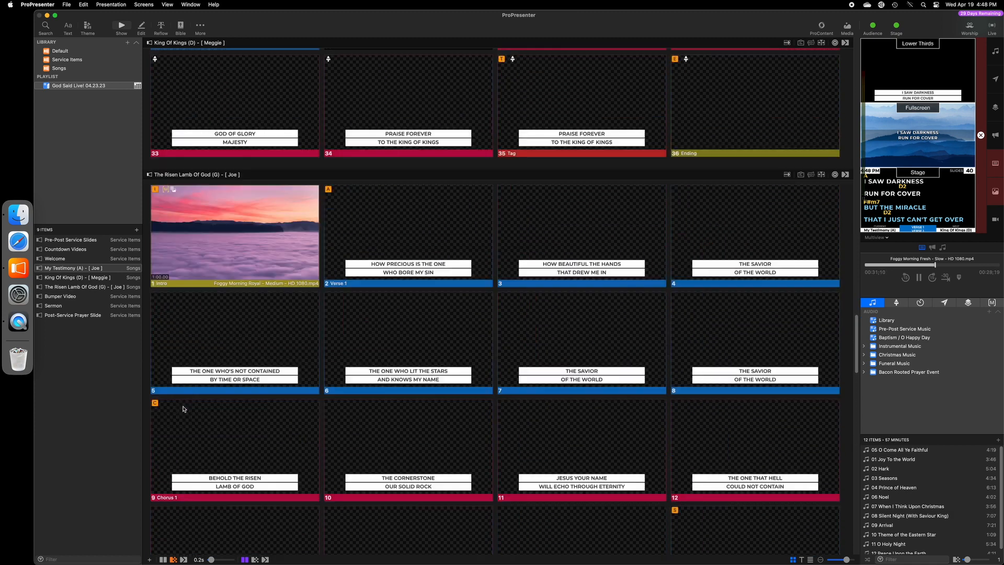
{"action": "scroll", "coordinate": [246, 345], "scroll_direction": "up", "scroll_amount": 15}
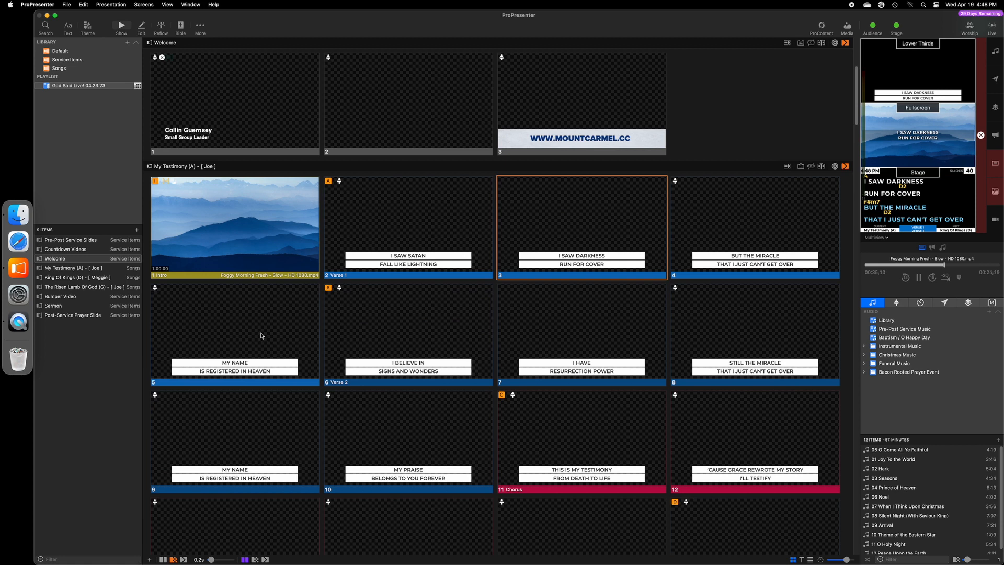
{"action": "left_click", "coordinate": [249, 256]}
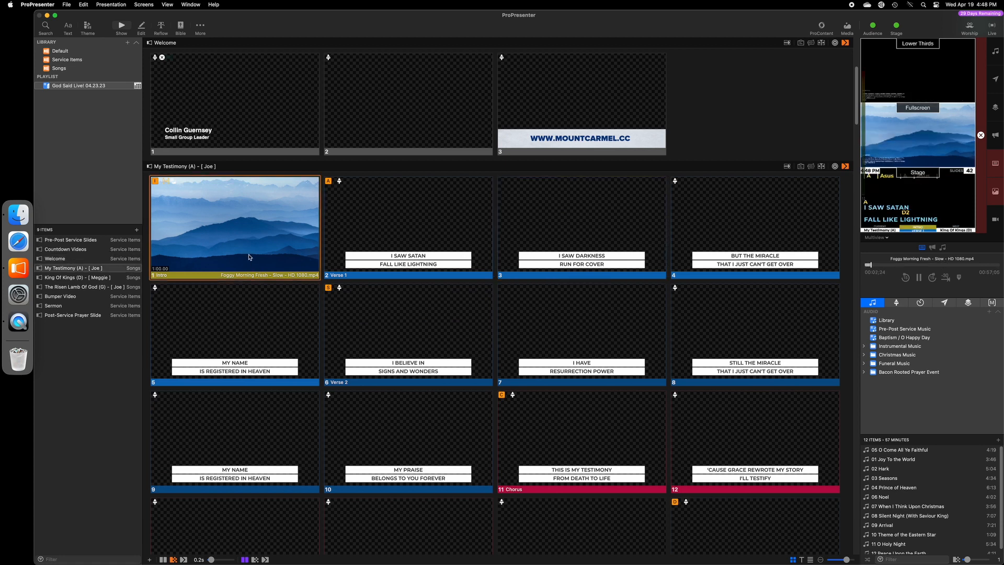
View the King Of Kings and The Risen Lamb Of God slides, and send the King Of Kings intro slide live.
{"action": "scroll", "coordinate": [249, 257], "scroll_direction": "down", "scroll_amount": 20}
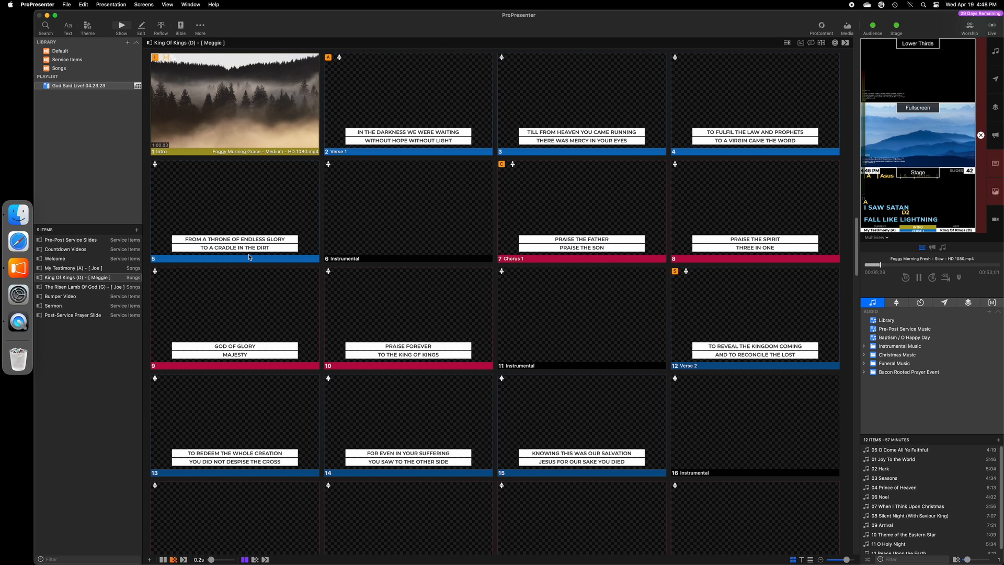
{"action": "scroll", "coordinate": [248, 257], "scroll_direction": "down", "scroll_amount": 15}
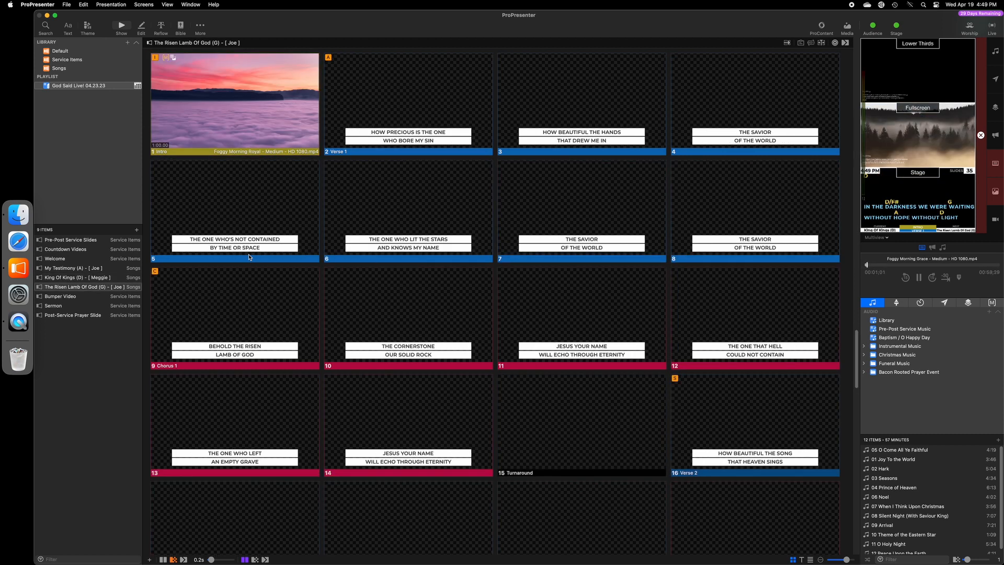
{"action": "scroll", "coordinate": [249, 256], "scroll_direction": "up", "scroll_amount": 15}
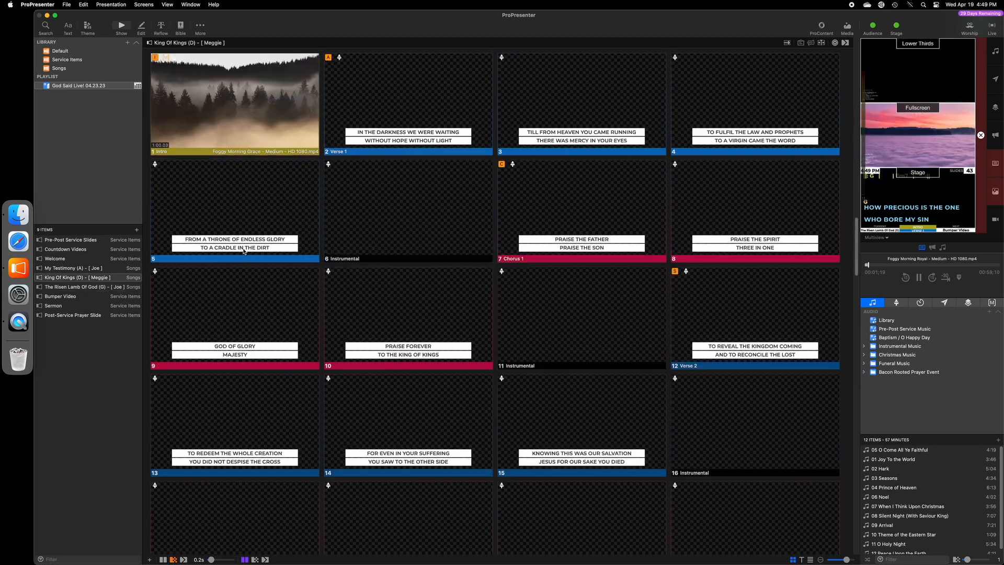
{"action": "left_click", "coordinate": [242, 121]}
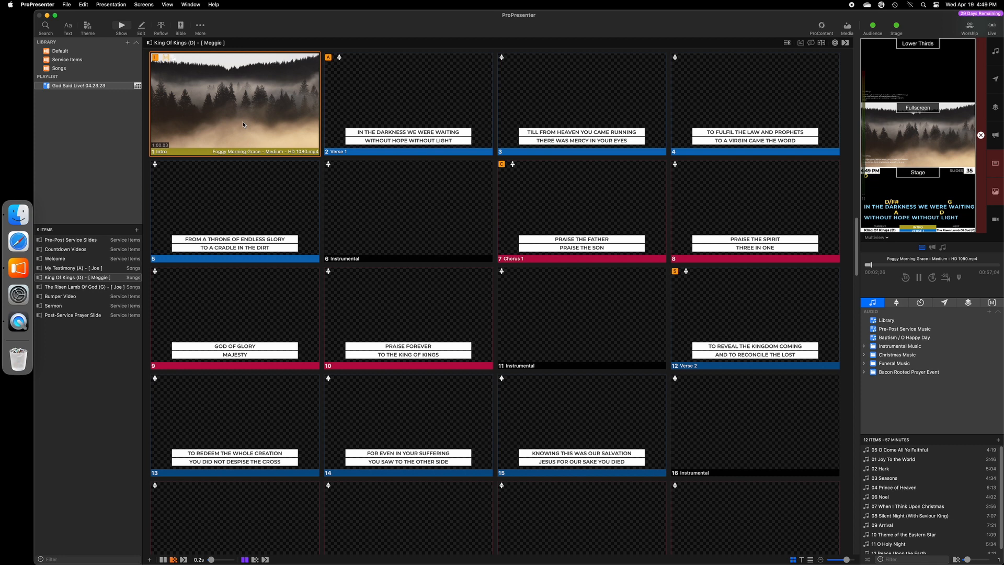
Step between neighbouring playlist items without changing the live slide, ending on the My Testimony slides.
{"action": "key", "text": "Up"}
{"action": "key", "text": "Up"}
{"action": "key", "text": "Down"}
{"action": "key", "text": "Down"}
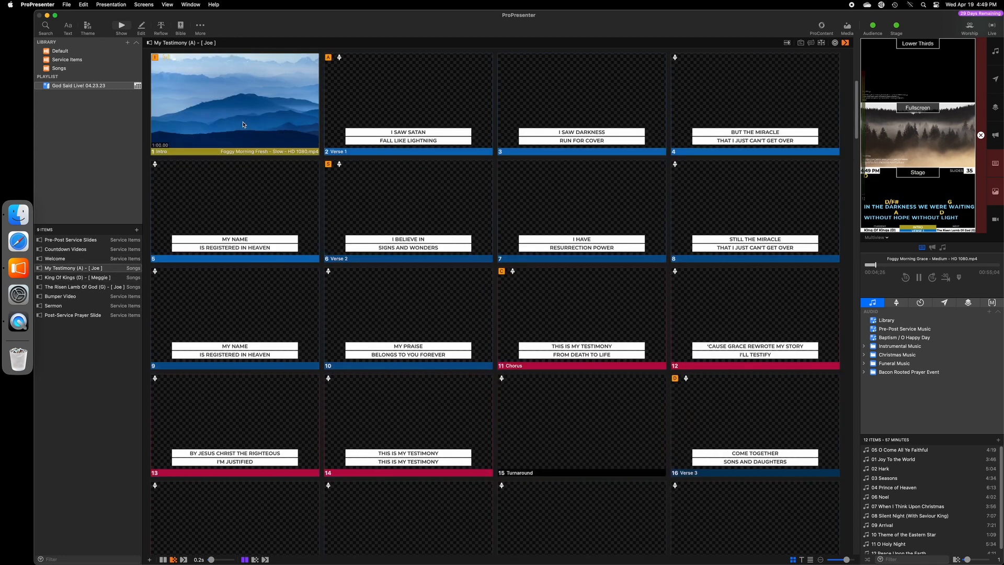
{"action": "key", "text": "Up"}
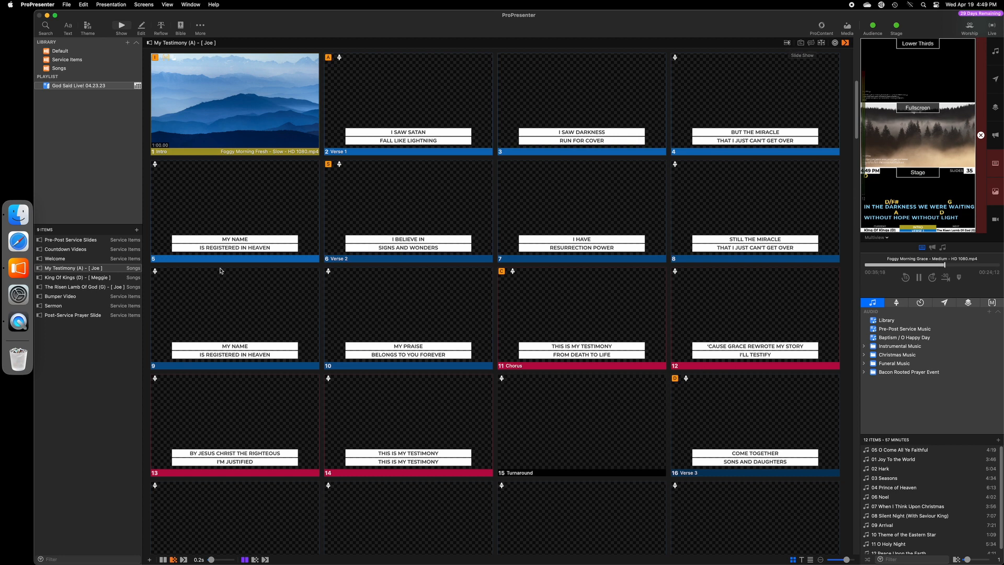
Go from Pre-Post Service Slides to My Testimony, show its notes field and enter the operator note "bridge 4x".
{"action": "left_click", "coordinate": [89, 241]}
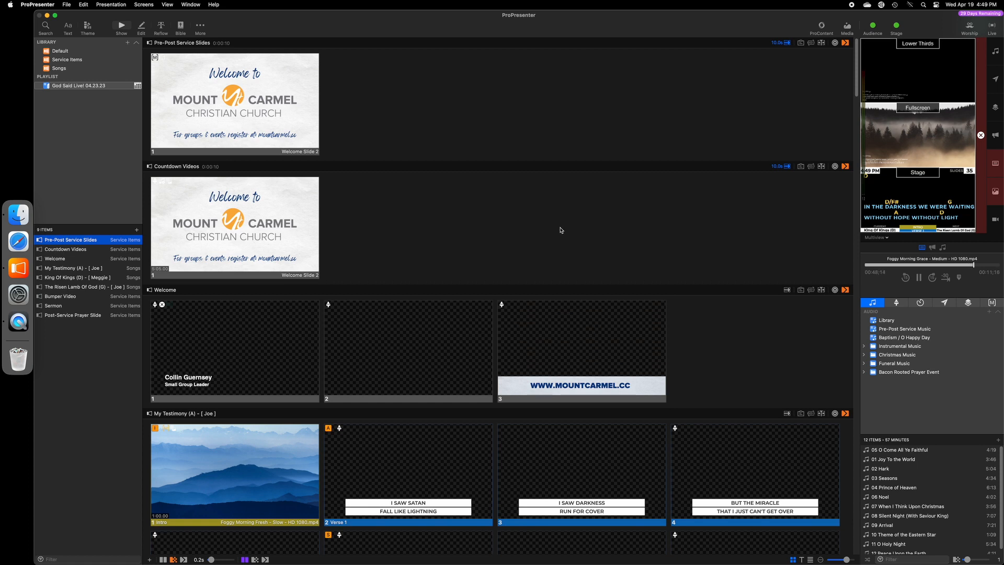
{"action": "scroll", "coordinate": [502, 330], "scroll_direction": "down", "scroll_amount": 5}
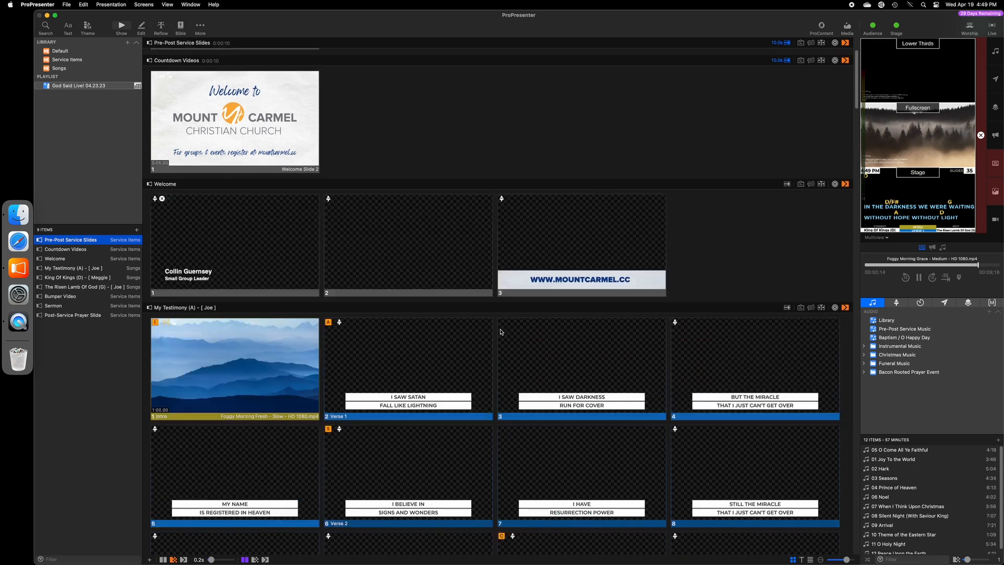
{"action": "scroll", "coordinate": [501, 331], "scroll_direction": "down", "scroll_amount": 4}
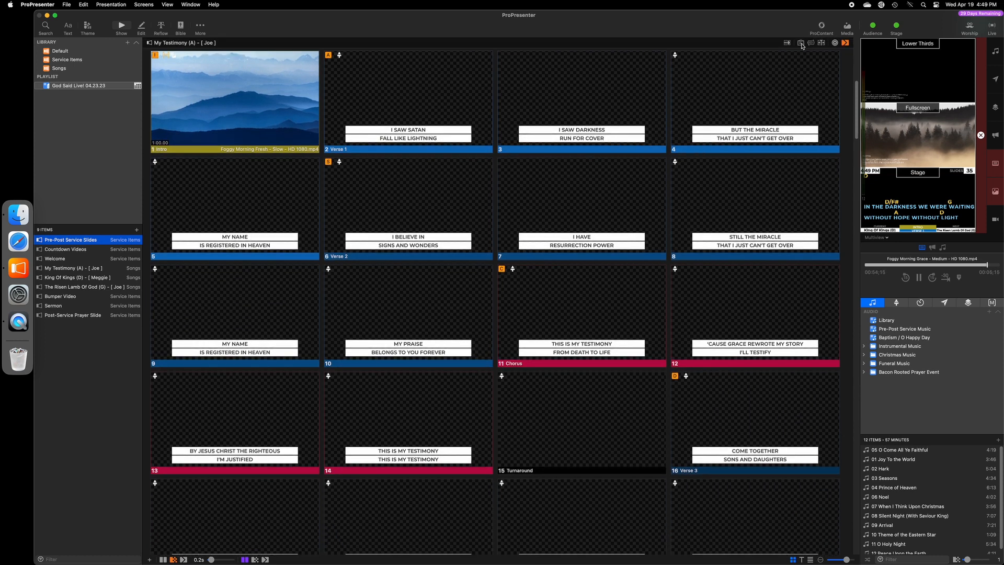
{"action": "left_click", "coordinate": [801, 43]}
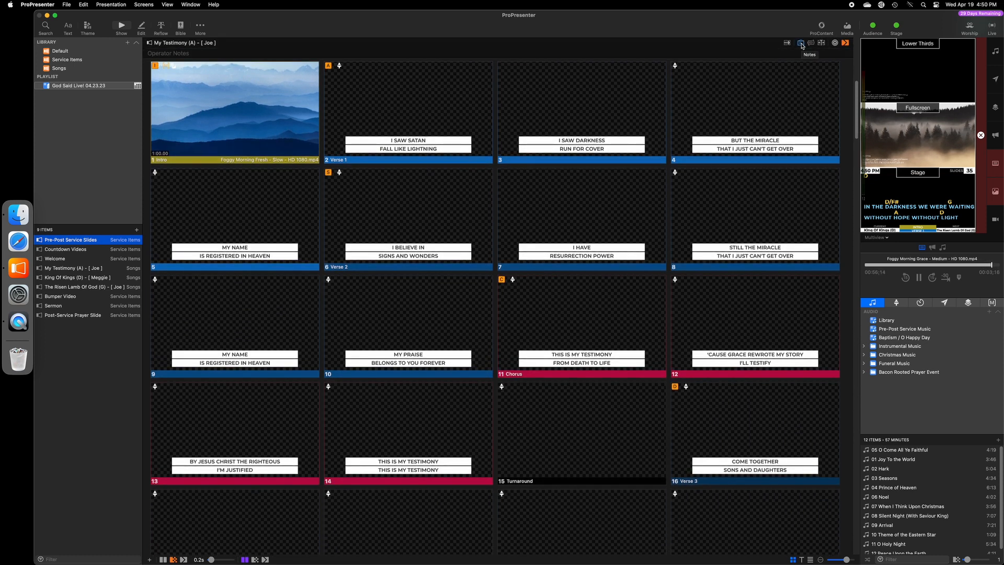
{"action": "left_click", "coordinate": [189, 55]}
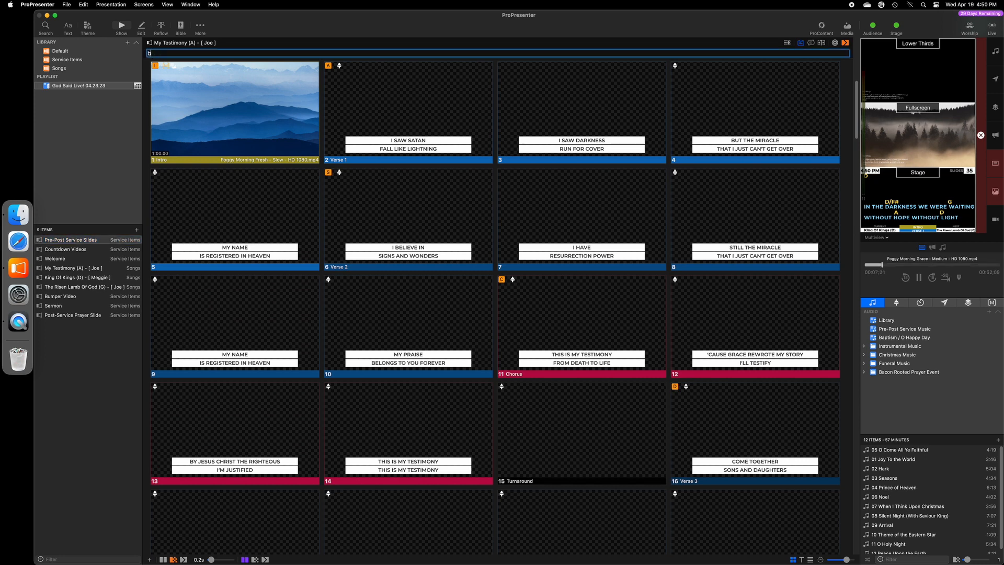
{"action": "type", "text": "bridge 4x"}
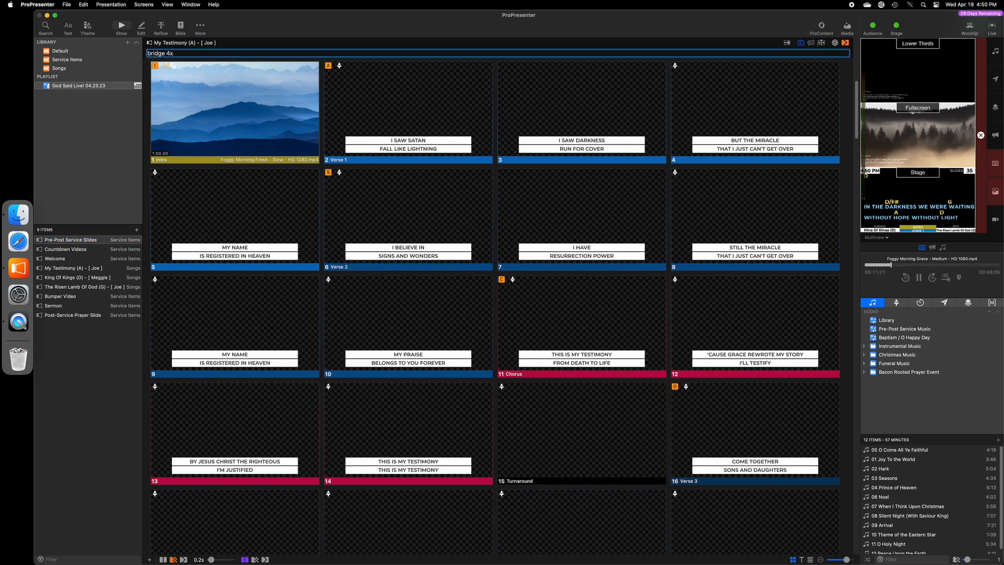
Clear the operator note of My Testimony and hide its notes field.
{"action": "key", "text": "BackSpace"}
{"action": "key", "text": "BackSpace"}
{"action": "key", "text": "BackSpace"}
{"action": "key", "text": "BackSpace"}
{"action": "key", "text": "BackSpace"}
{"action": "key", "text": "BackSpace"}
{"action": "key", "text": "BackSpace"}
{"action": "key", "text": "BackSpace"}
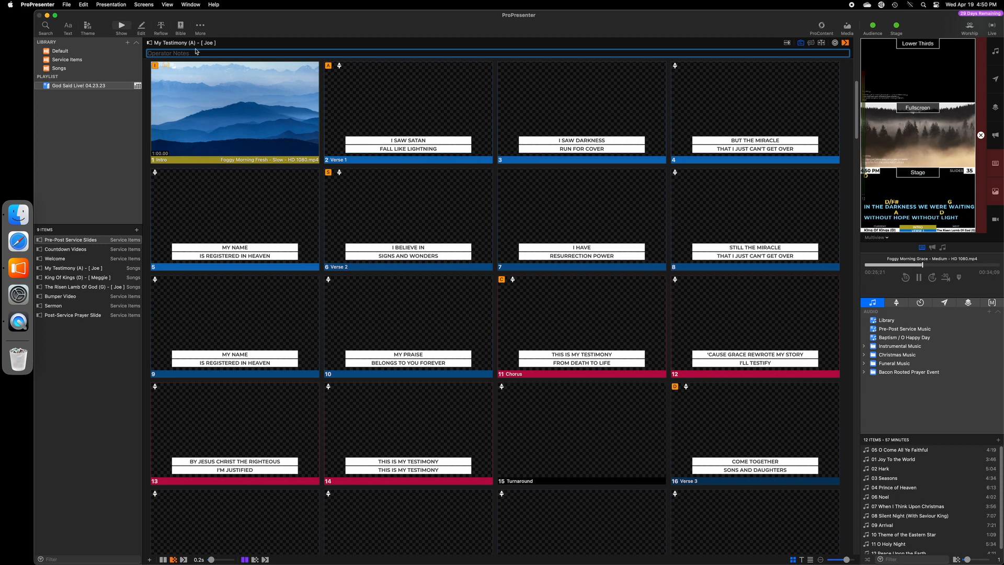
{"action": "left_click", "coordinate": [800, 44]}
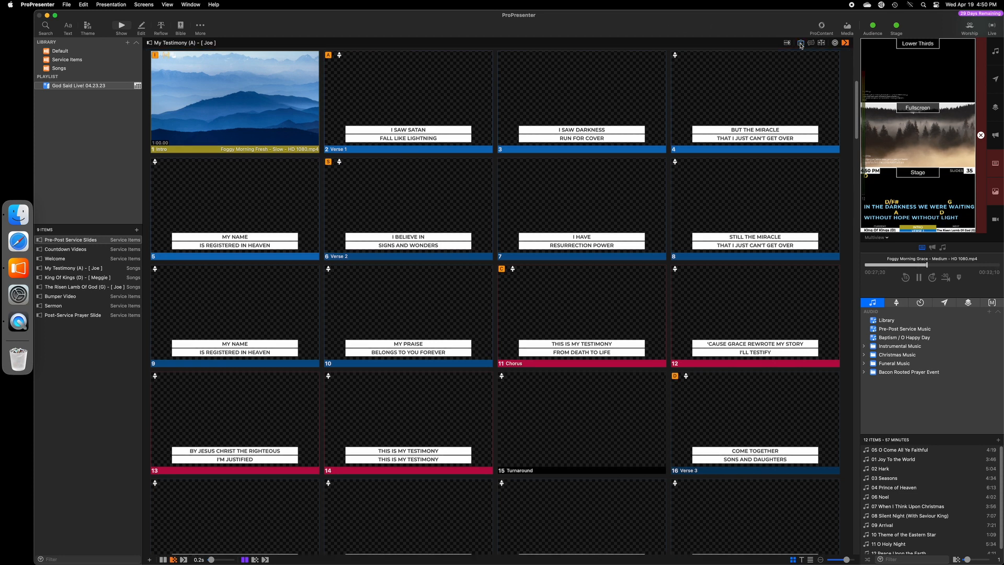
{"action": "left_click", "coordinate": [801, 43]}
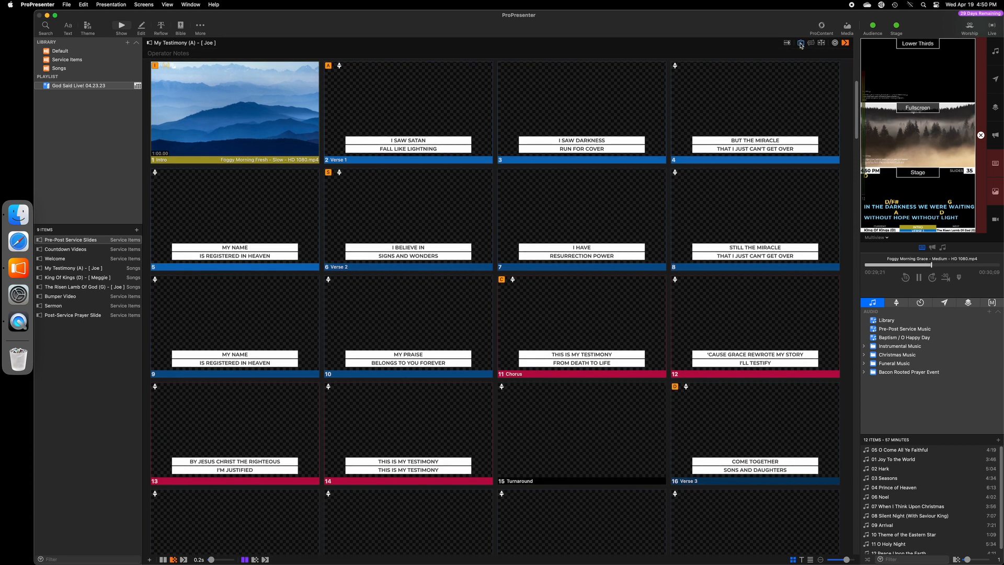
{"action": "left_click", "coordinate": [800, 44]}
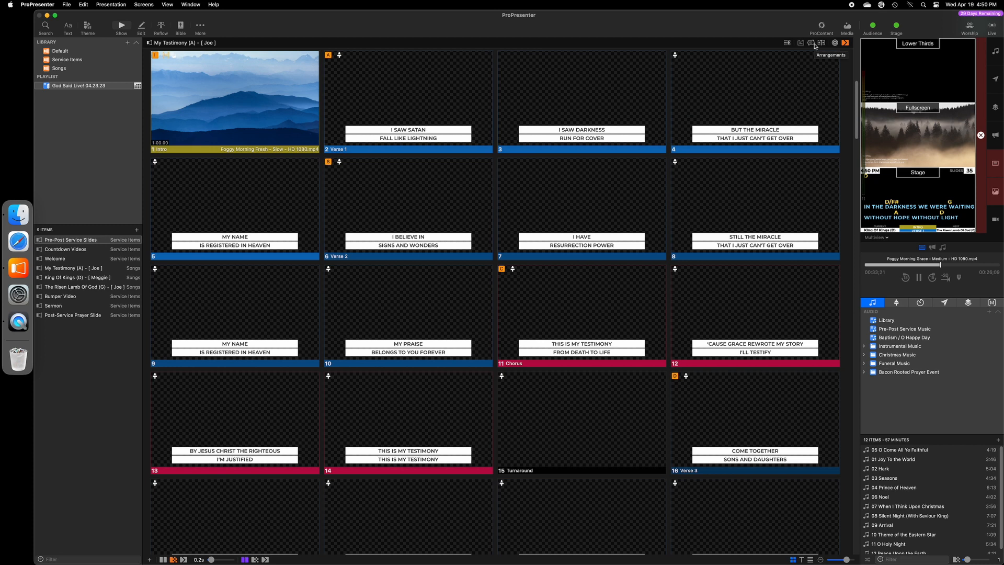
Show the groups and arrangement of the My Testimony song above its slides.
{"action": "left_click", "coordinate": [814, 45]}
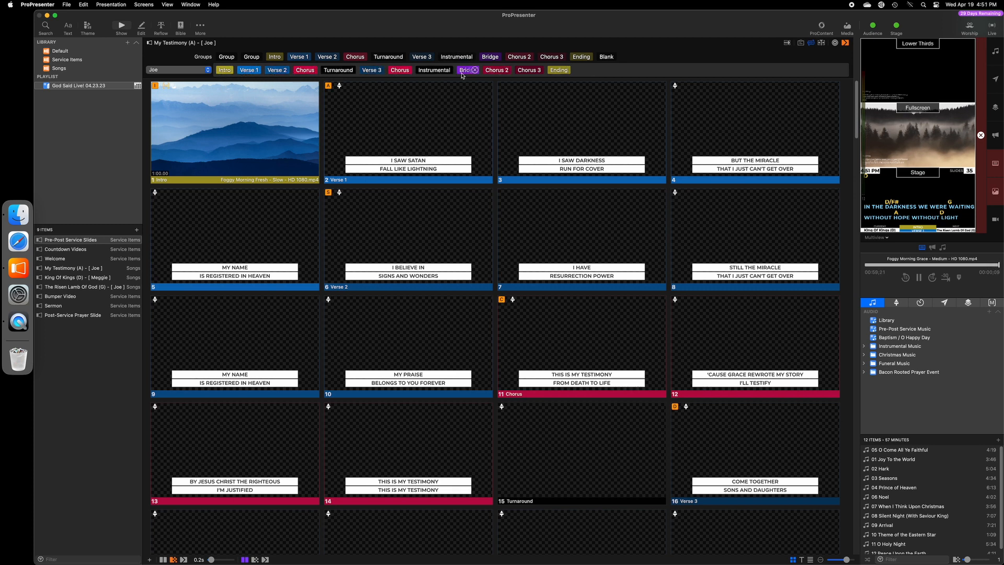
Switch the My Testimony song to the Master arrangement and back to its custom arrangement.
{"action": "left_click", "coordinate": [200, 71]}
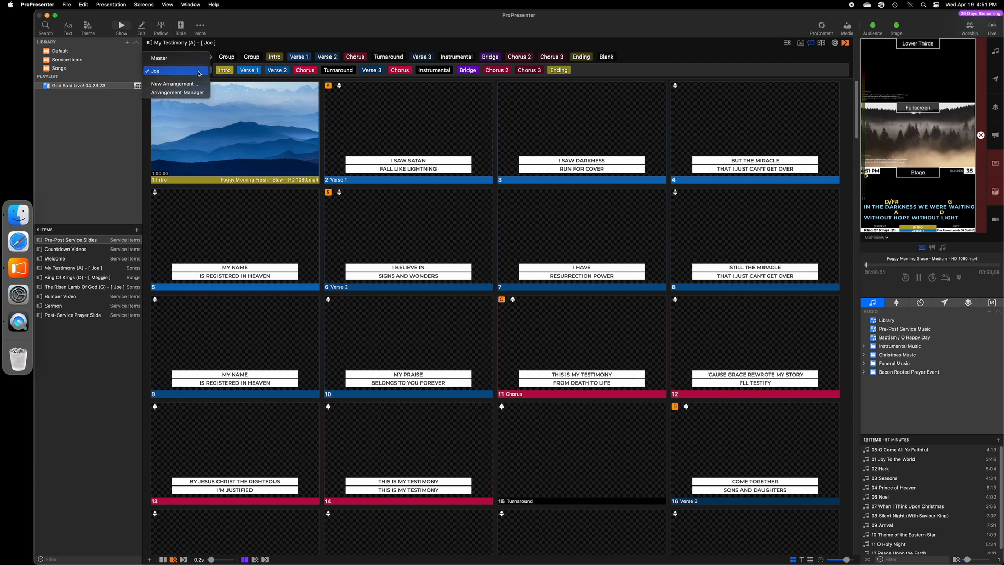
{"action": "left_click", "coordinate": [165, 58]}
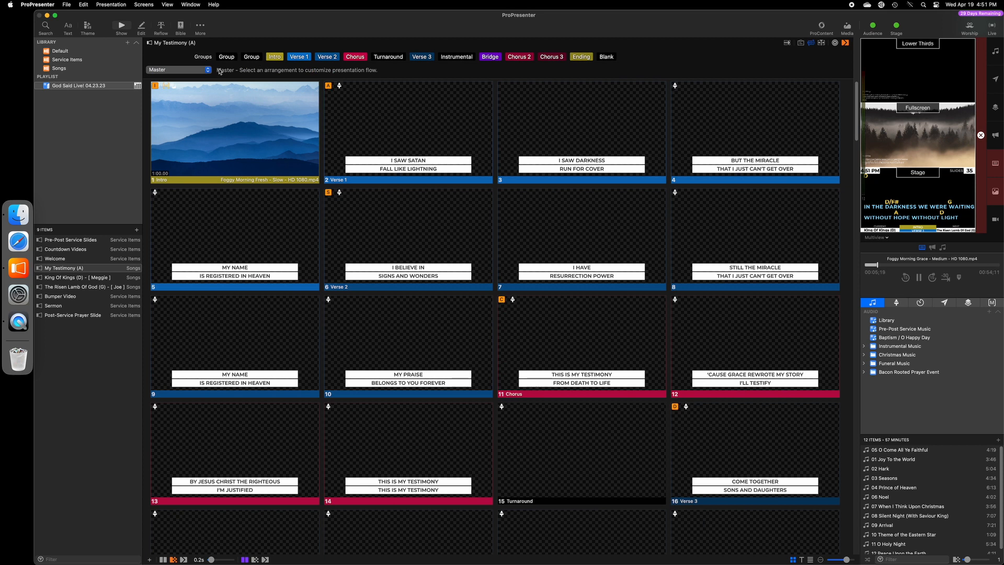
{"action": "left_click", "coordinate": [199, 70]}
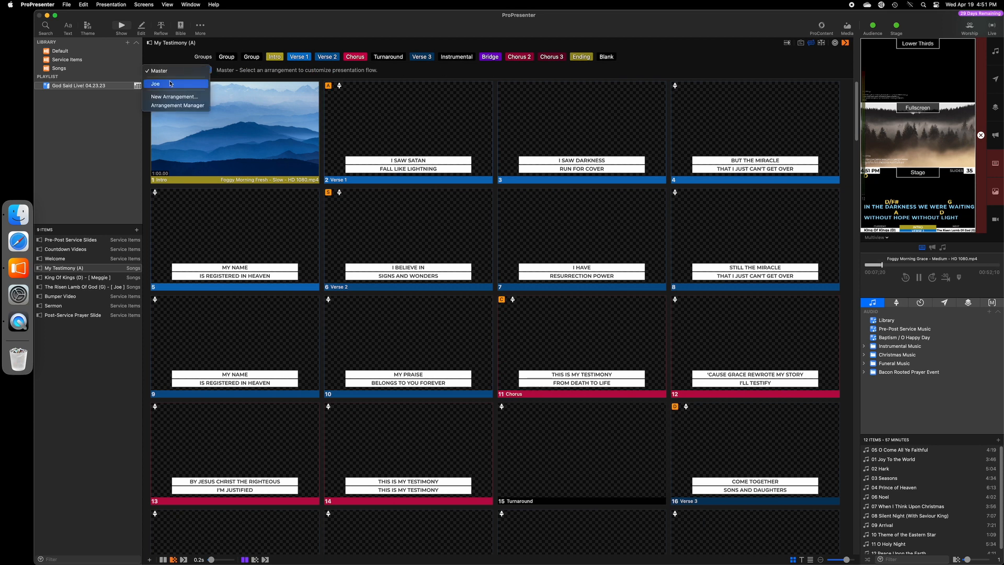
{"action": "left_click", "coordinate": [181, 78]}
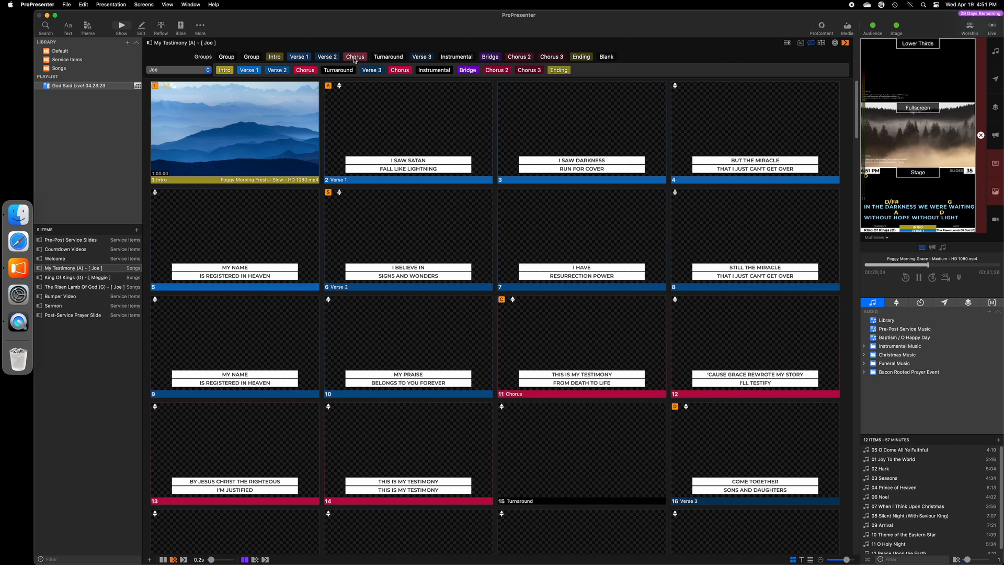
Insert an extra Chorus directly after the first Chorus in the My Testimony arrangement, removing and re-adding it once.
{"action": "left_click_drag", "start_coordinate": [355, 56], "coordinate": [322, 74]}
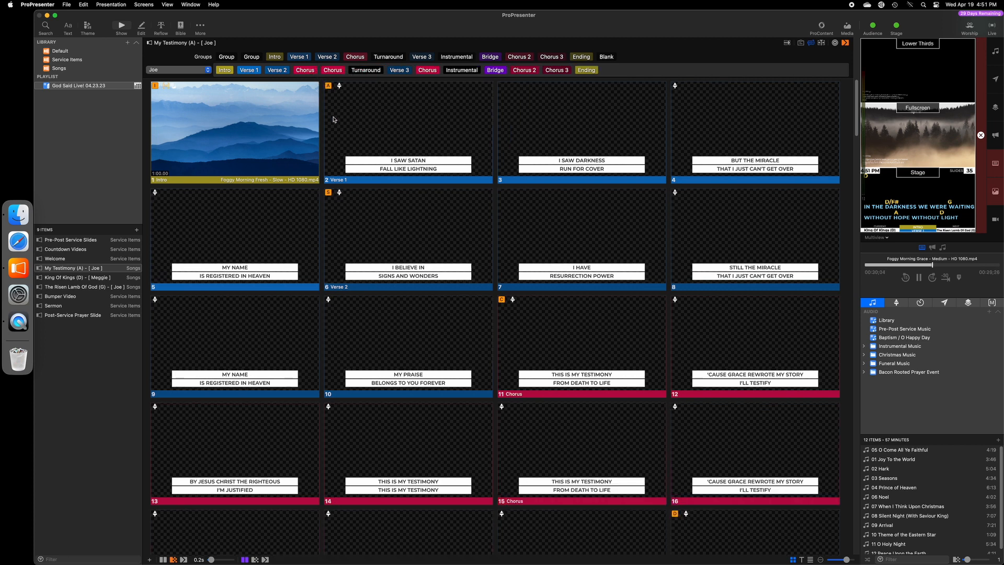
{"action": "scroll", "coordinate": [470, 298], "scroll_direction": "down", "scroll_amount": 1}
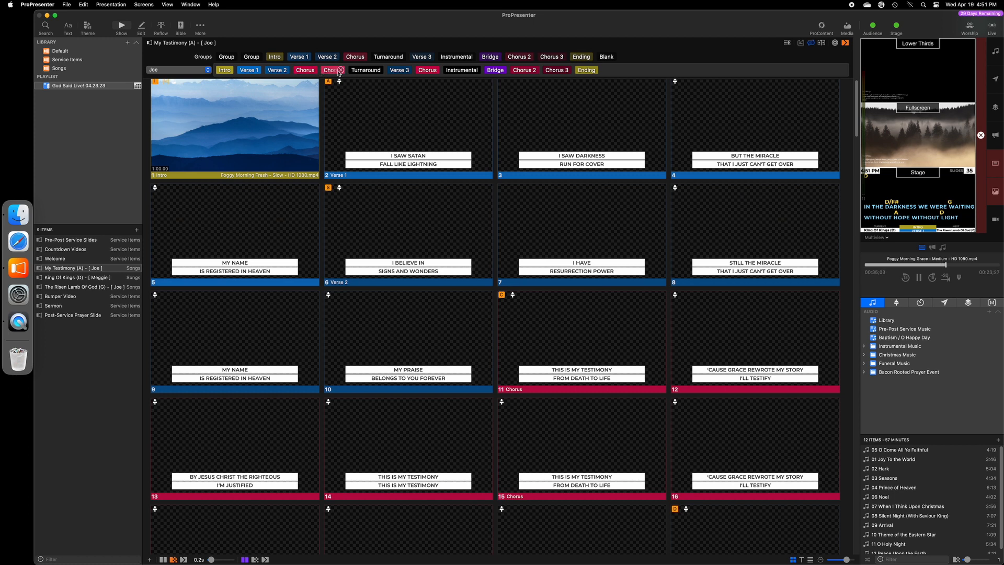
{"action": "left_click", "coordinate": [345, 70]}
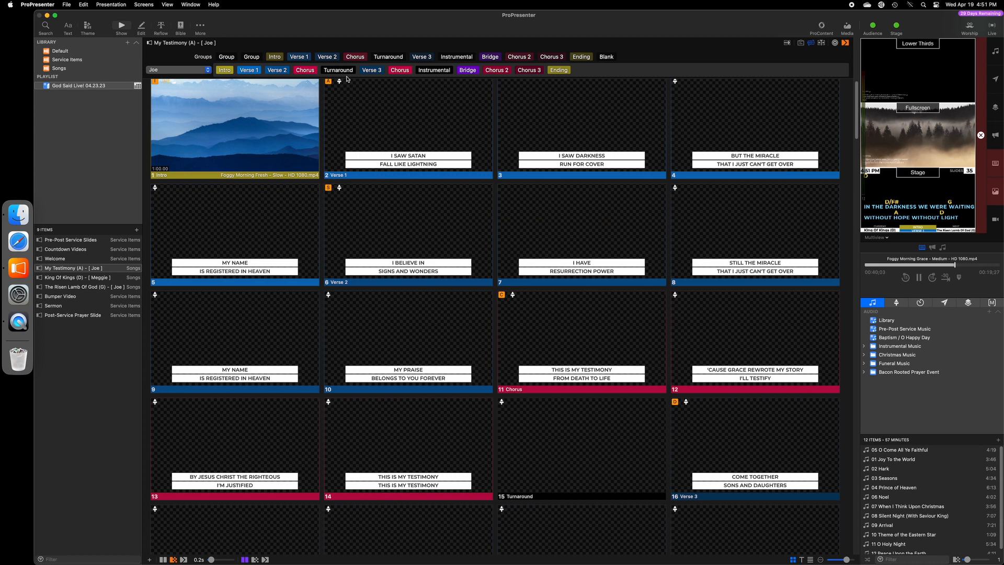
{"action": "left_click_drag", "start_coordinate": [349, 58], "coordinate": [323, 75]}
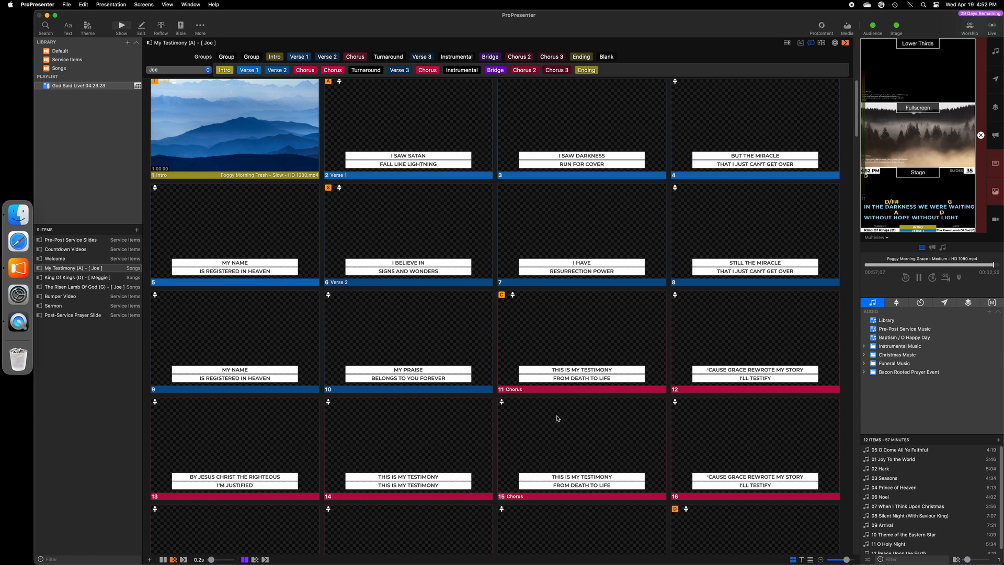
Quick-edit the text of Chorus slide 11, try a line break before "TESTIMONY", remove it and close the editor.
{"action": "right_click", "coordinate": [579, 346]}
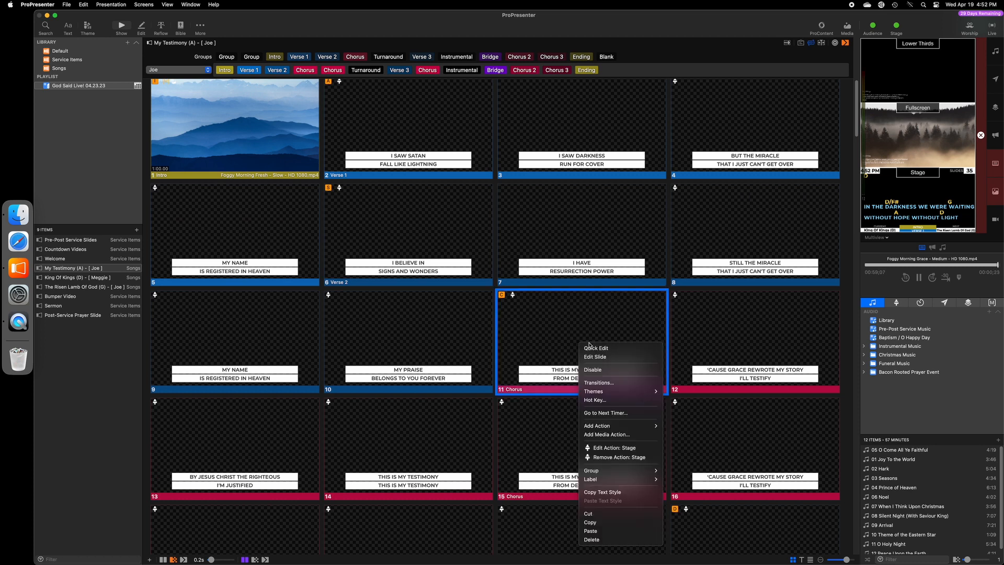
{"action": "left_click", "coordinate": [579, 379]}
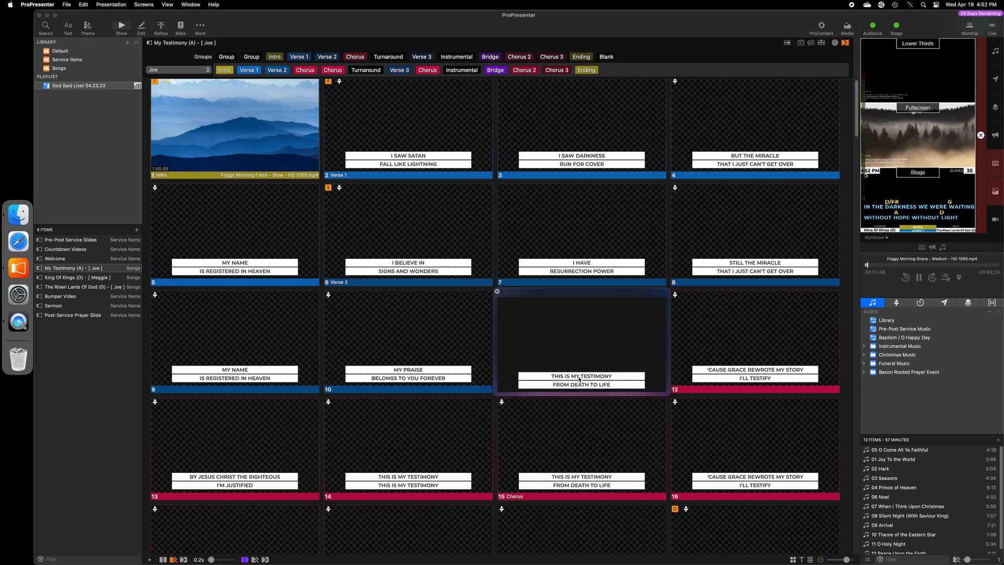
{"action": "key", "text": "Return"}
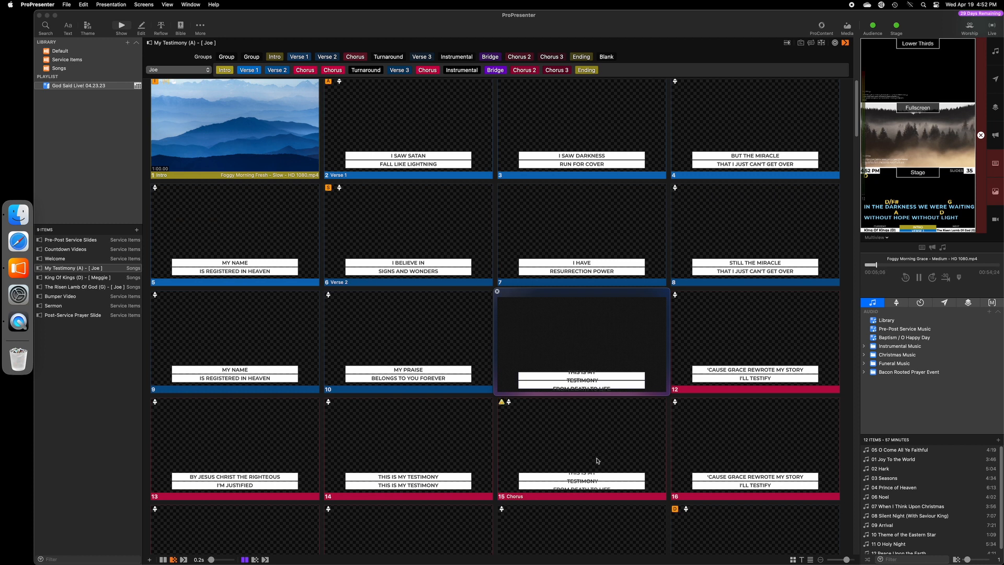
{"action": "key", "text": "BackSpace"}
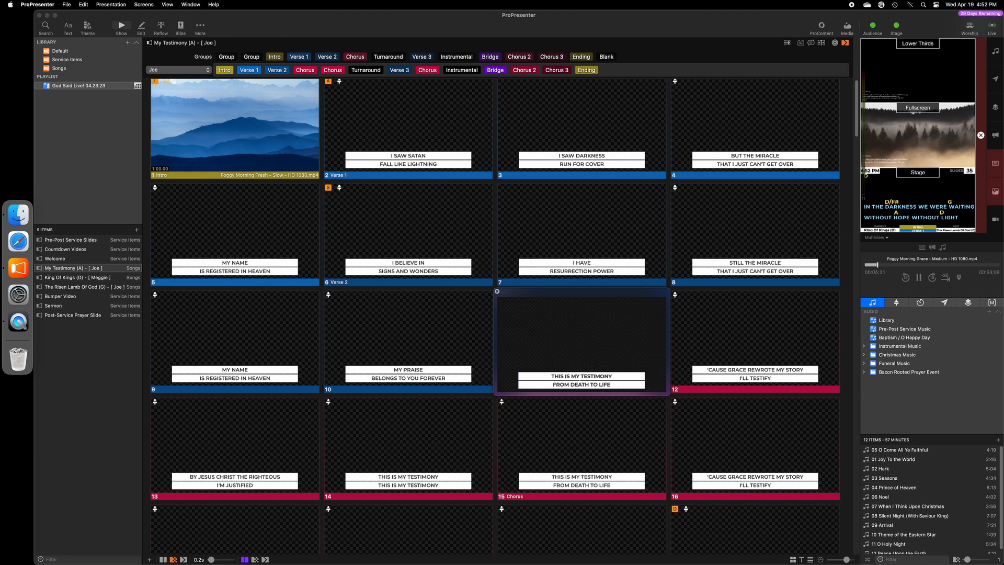
{"action": "left_click", "coordinate": [497, 291]}
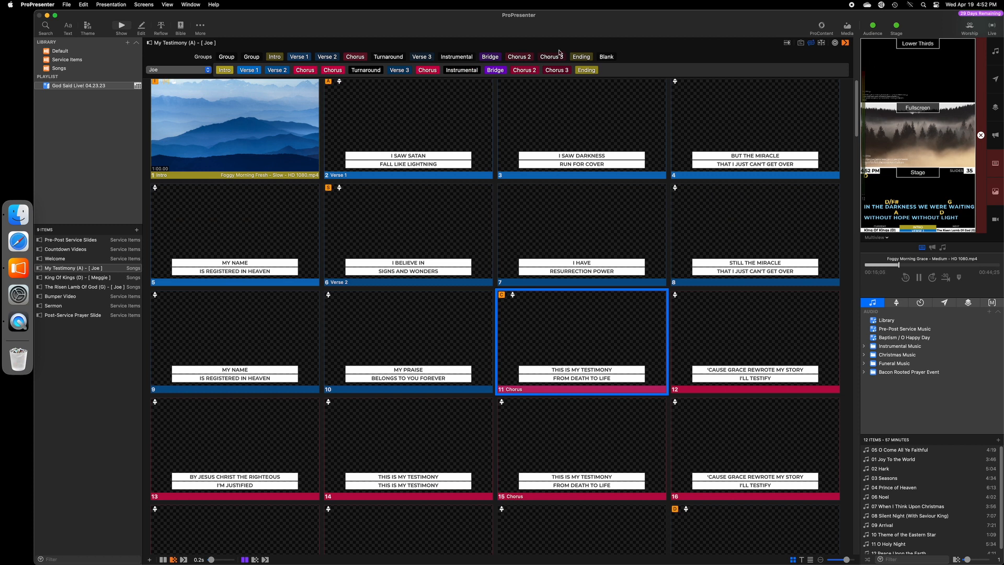
Show and hide the timeline of My Testimony and look over its presentation destination options.
{"action": "left_click", "coordinate": [821, 43]}
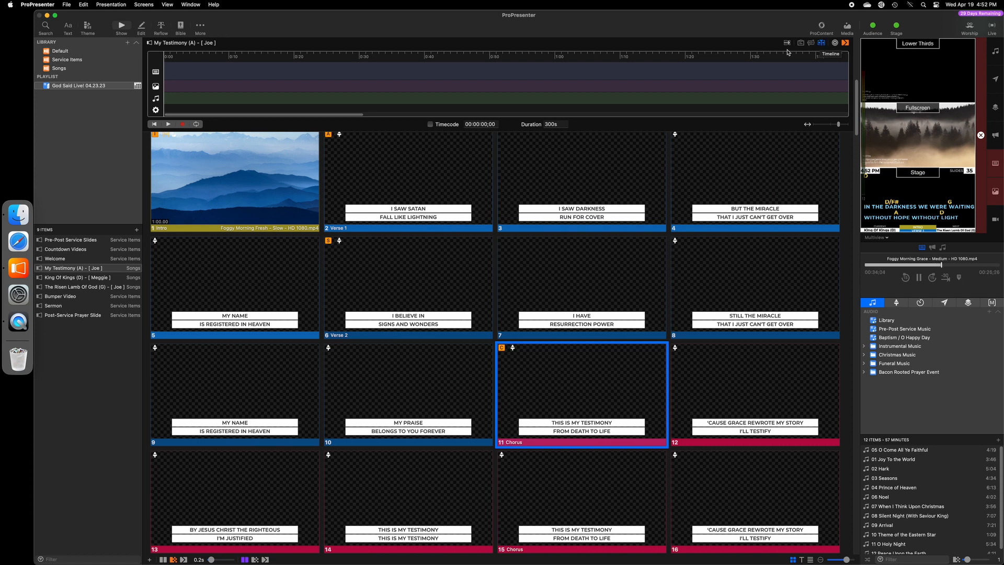
{"action": "left_click", "coordinate": [822, 44]}
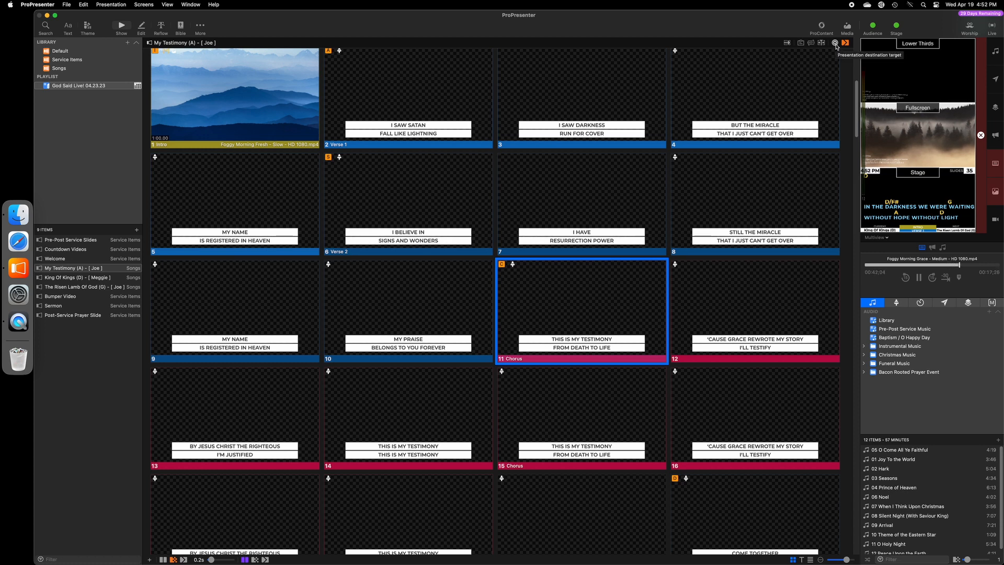
{"action": "left_click", "coordinate": [835, 43]}
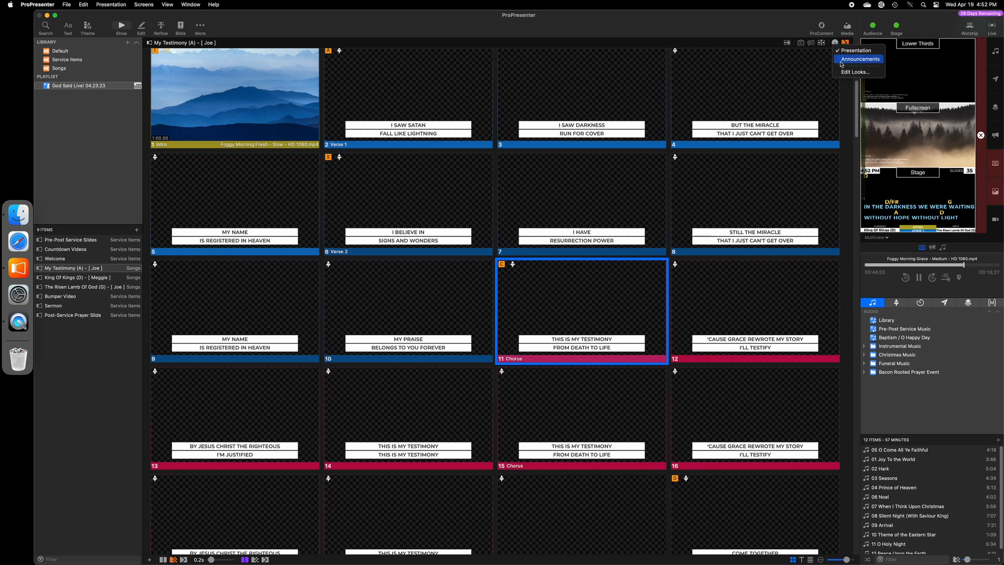
{"action": "left_click", "coordinate": [842, 60]}
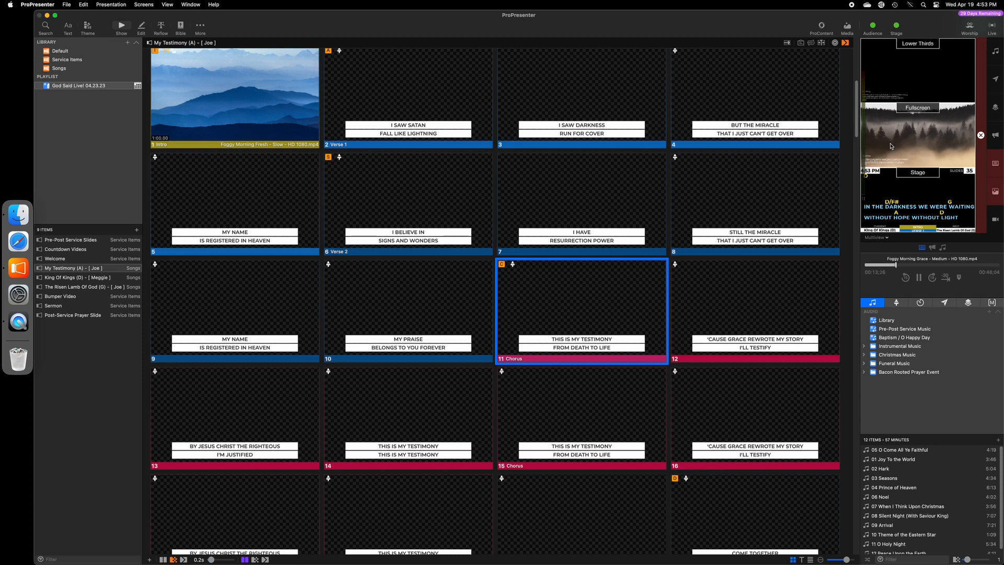
Compare the Countdown Videos and Pre-Post Service Slides playlist items and return to My Testimony.
{"action": "left_click", "coordinate": [91, 251]}
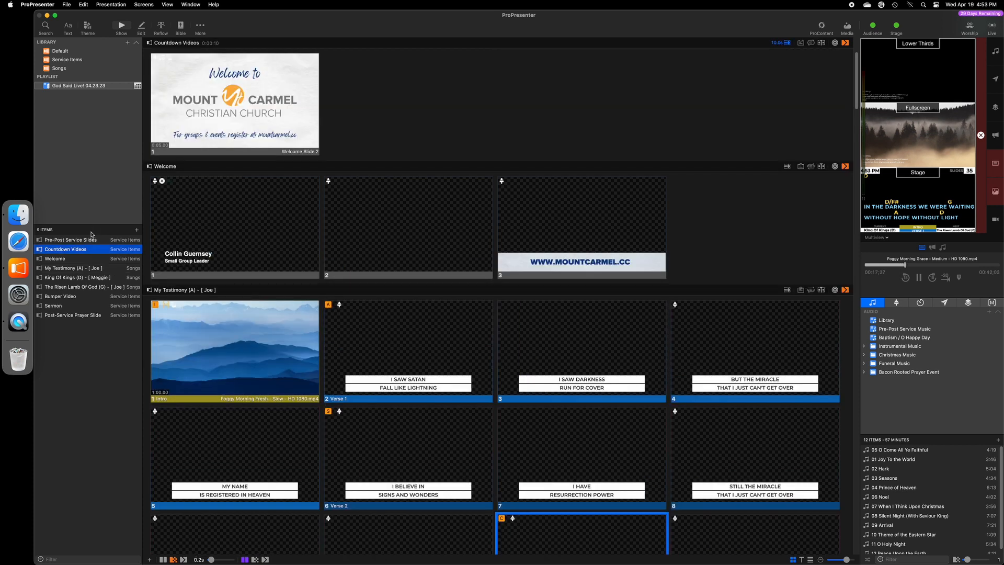
{"action": "left_click", "coordinate": [92, 240]}
{"action": "left_click", "coordinate": [91, 250]}
{"action": "left_click", "coordinate": [96, 241]}
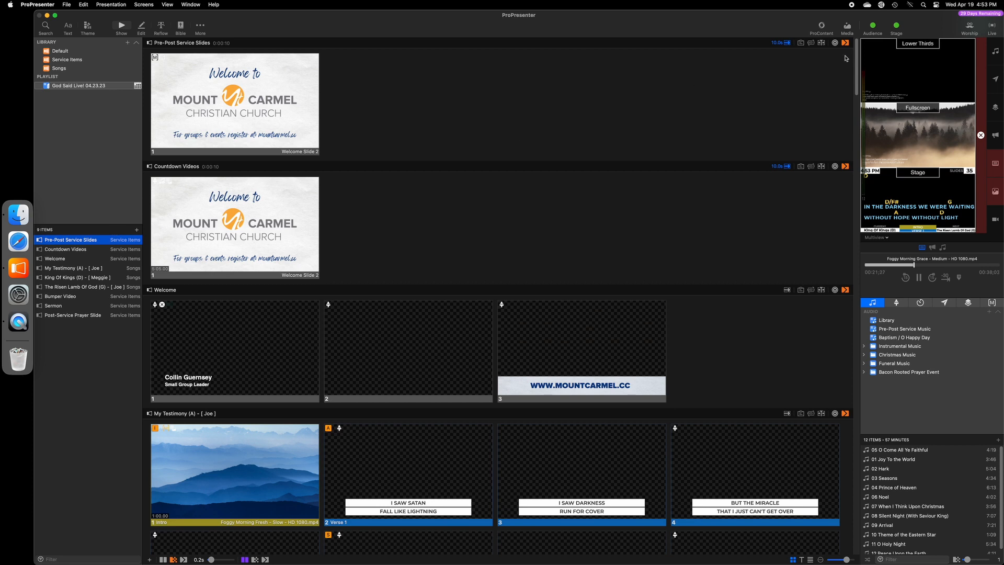
{"action": "left_click", "coordinate": [76, 268]}
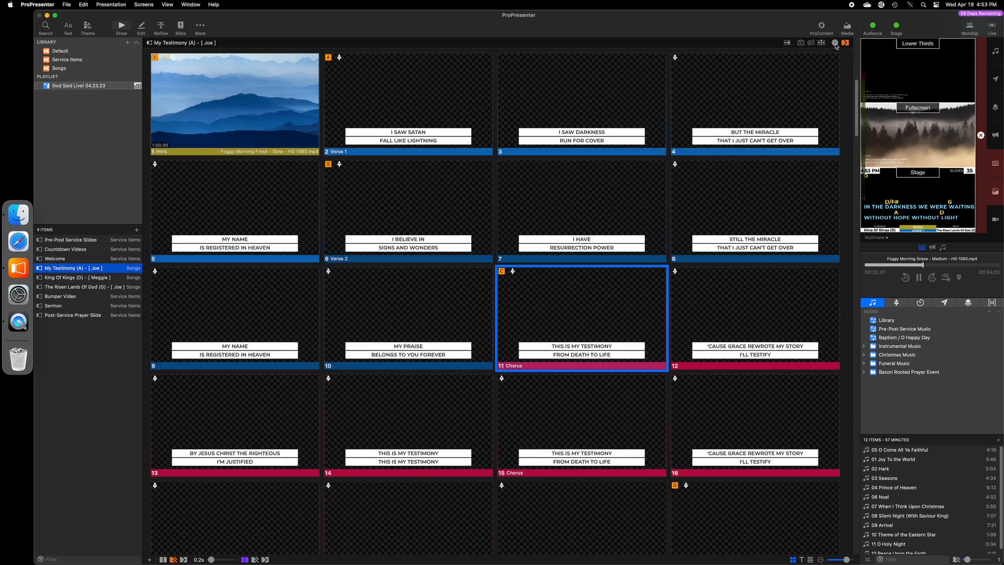
Look at the song's Dissolve transition settings, close them and run the My Testimony slides live from slide 2 to slide 7.
{"action": "left_click", "coordinate": [845, 44]}
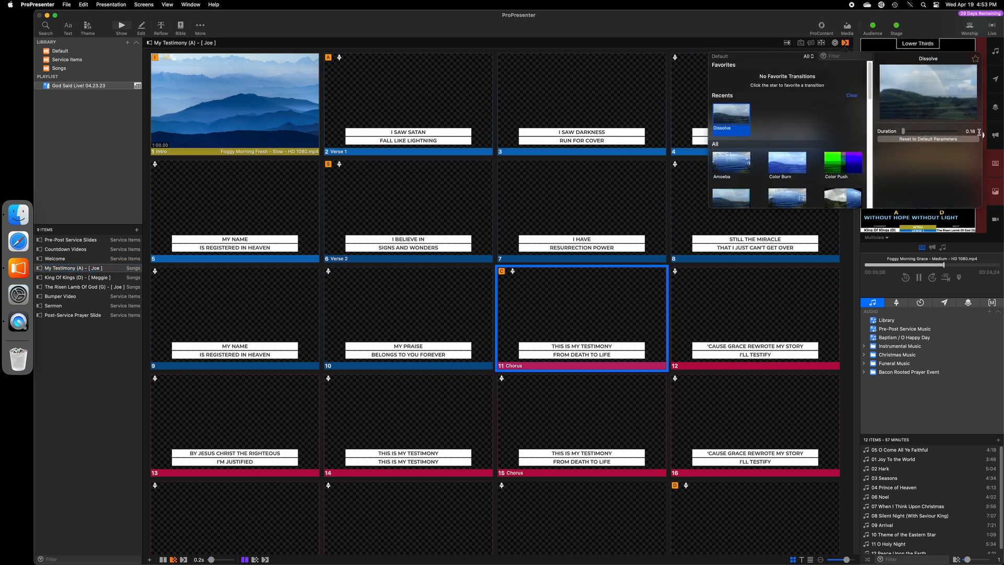
{"action": "left_click", "coordinate": [347, 140]}
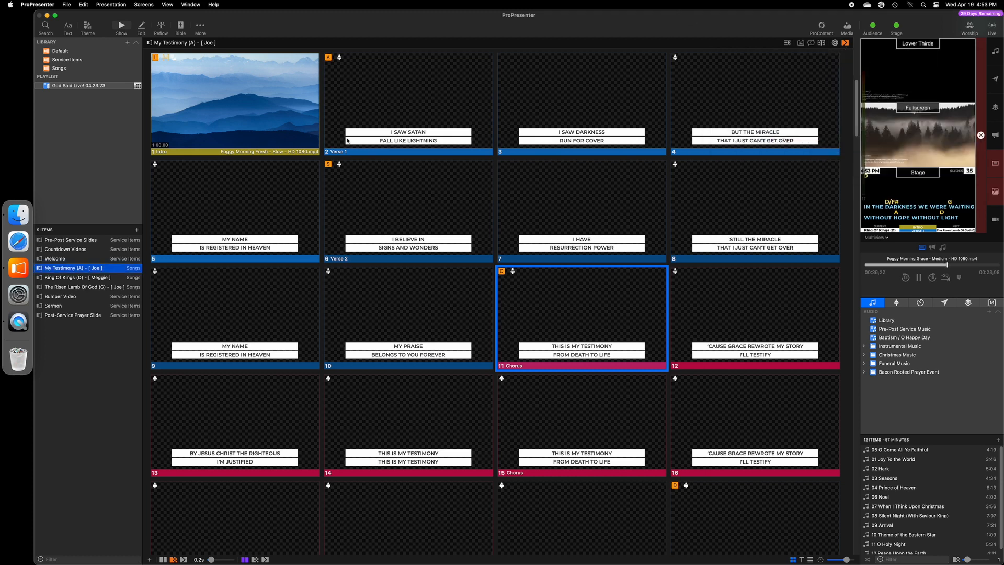
{"action": "left_click", "coordinate": [402, 113]}
{"action": "key", "text": "Right"}
{"action": "key", "text": "Right"}
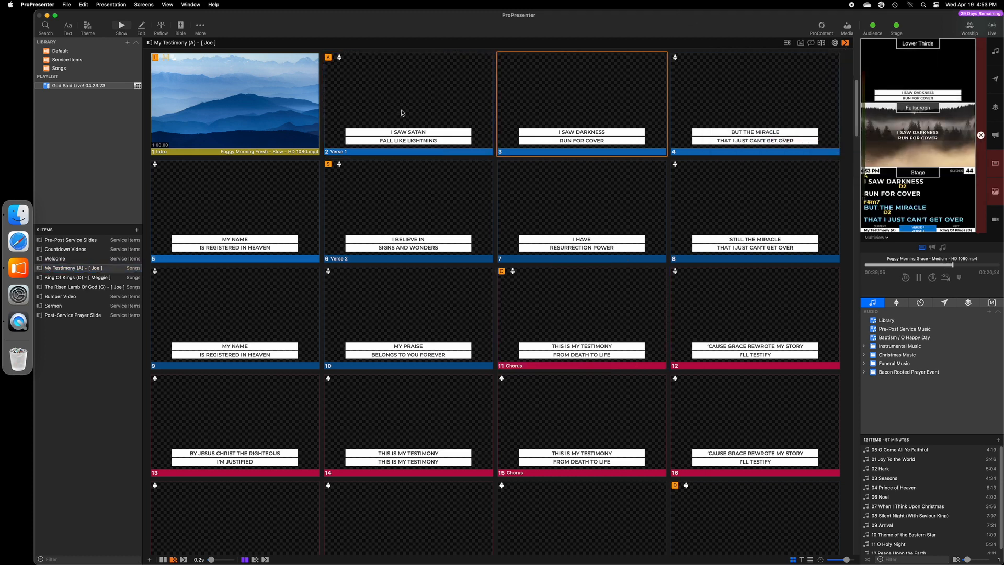
{"action": "key", "text": "Right"}
{"action": "key", "text": "Right"}
{"action": "key", "text": "Right"}
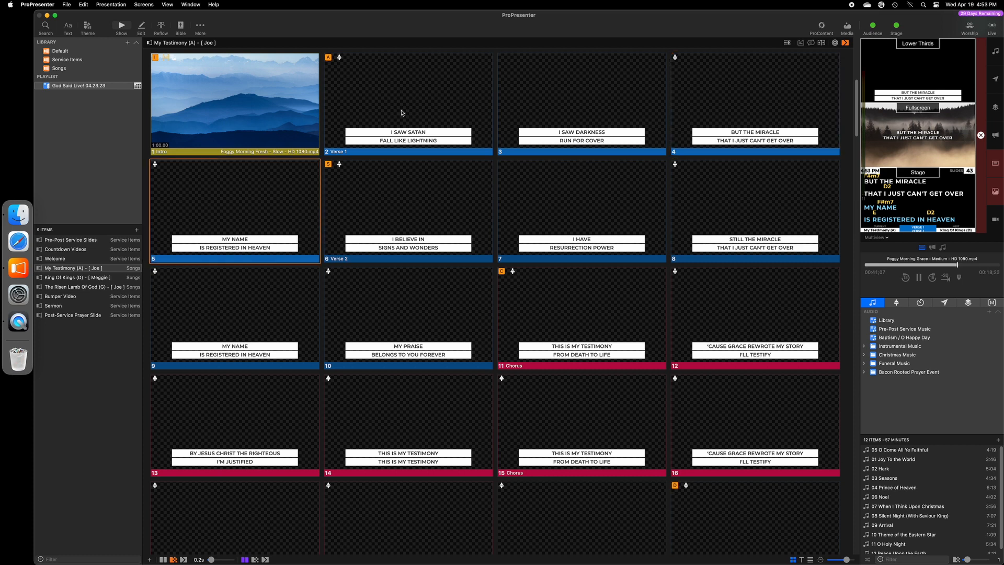
{"action": "key", "text": "Right"}
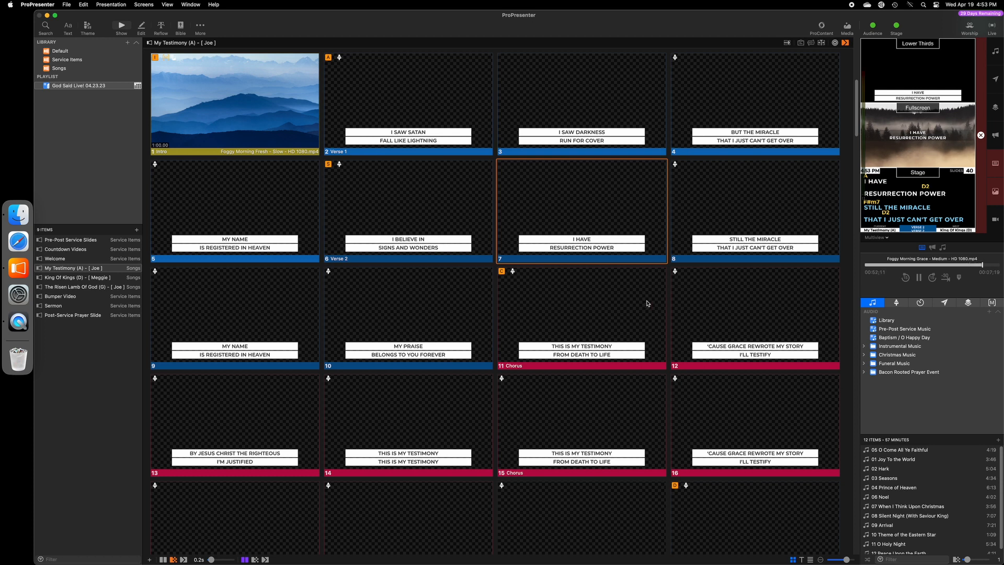
Open Verse 1 slide 2 in the slide editor, insert "type" before "SATAN" and delete it again.
{"action": "right_click", "coordinate": [438, 111]}
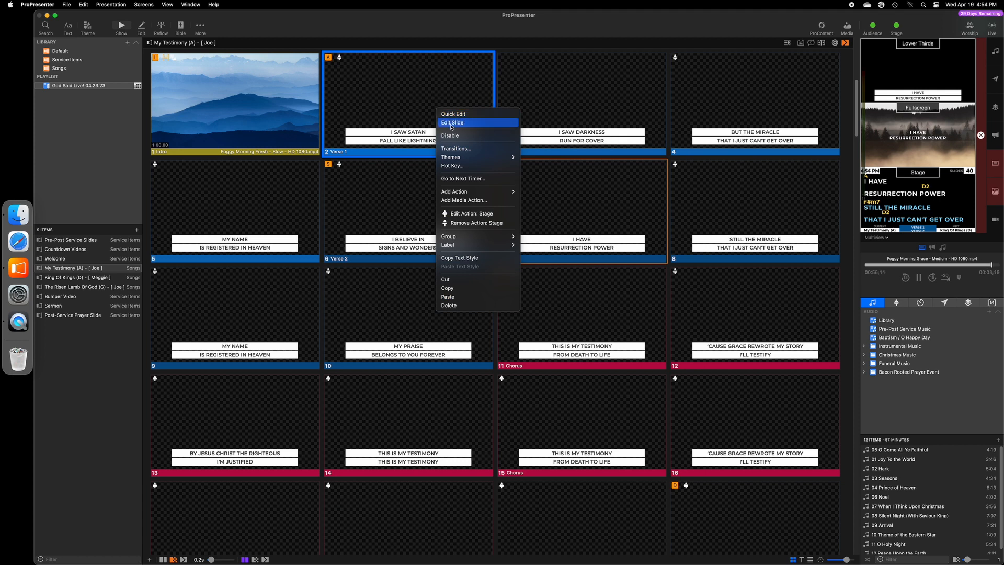
{"action": "left_click", "coordinate": [467, 124]}
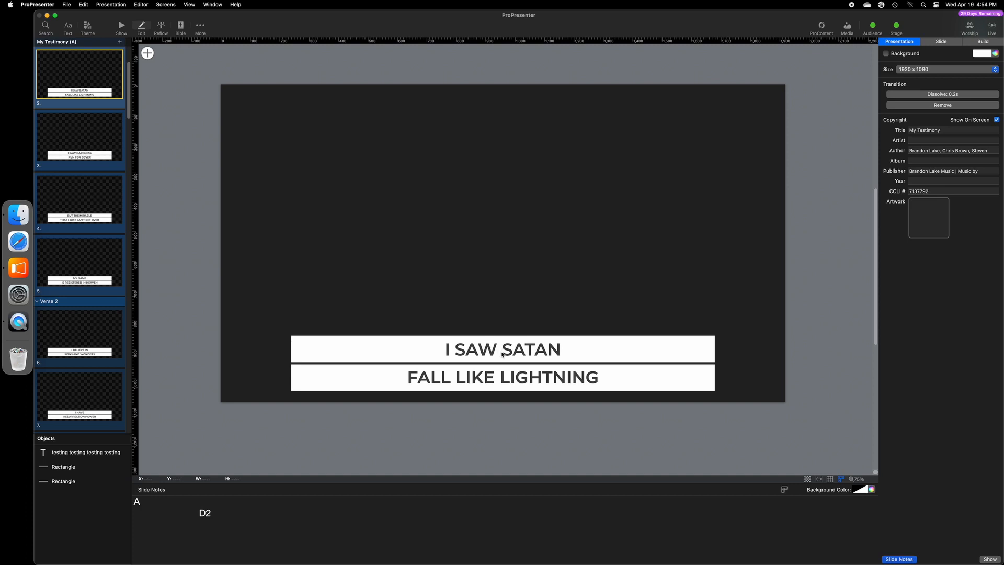
{"action": "left_click", "coordinate": [502, 354]}
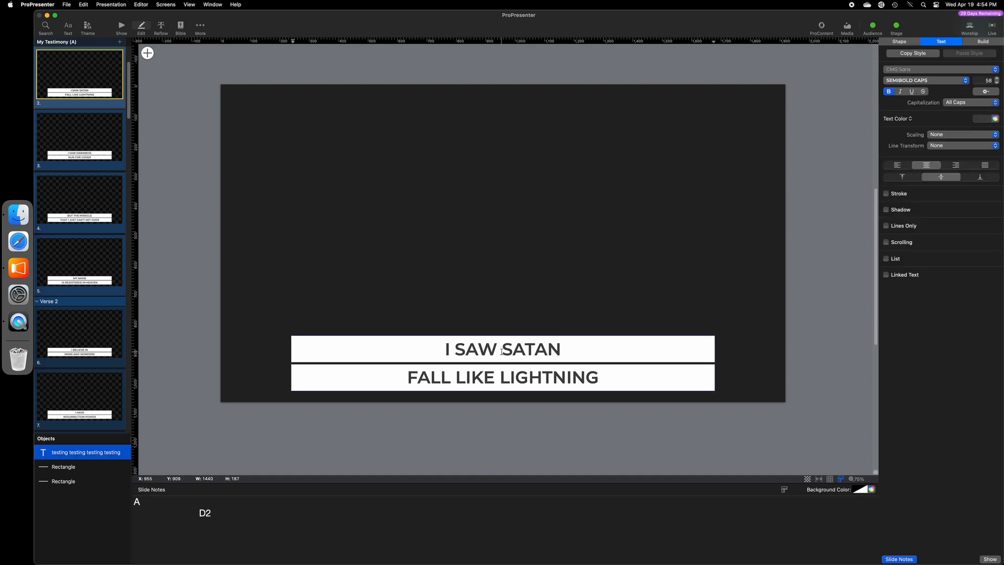
{"action": "type", "text": "type"}
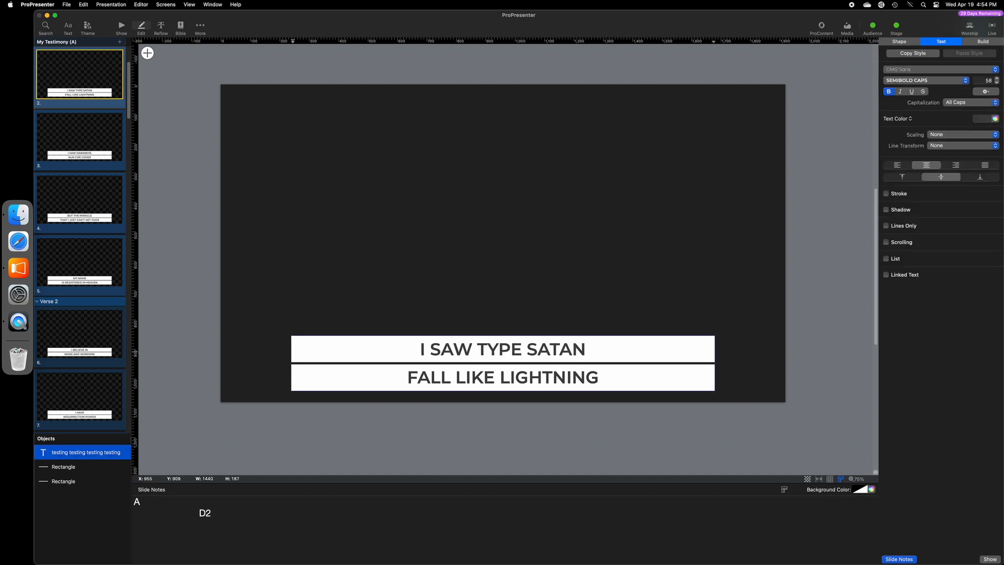
{"action": "key", "text": "BackSpace"}
{"action": "key", "text": "BackSpace"}
{"action": "key", "text": "BackSpace"}
{"action": "key", "text": "BackSpace"}
{"action": "key", "text": "BackSpace"}
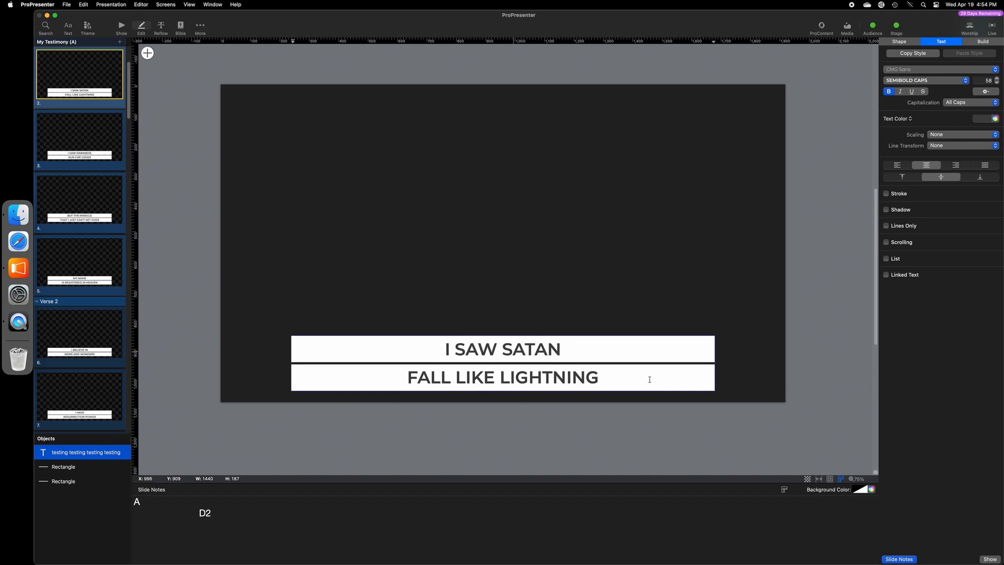
Try replacing the chord A with G in the slide notes of slide 2 and restore it to A.
{"action": "left_click", "coordinate": [269, 525]}
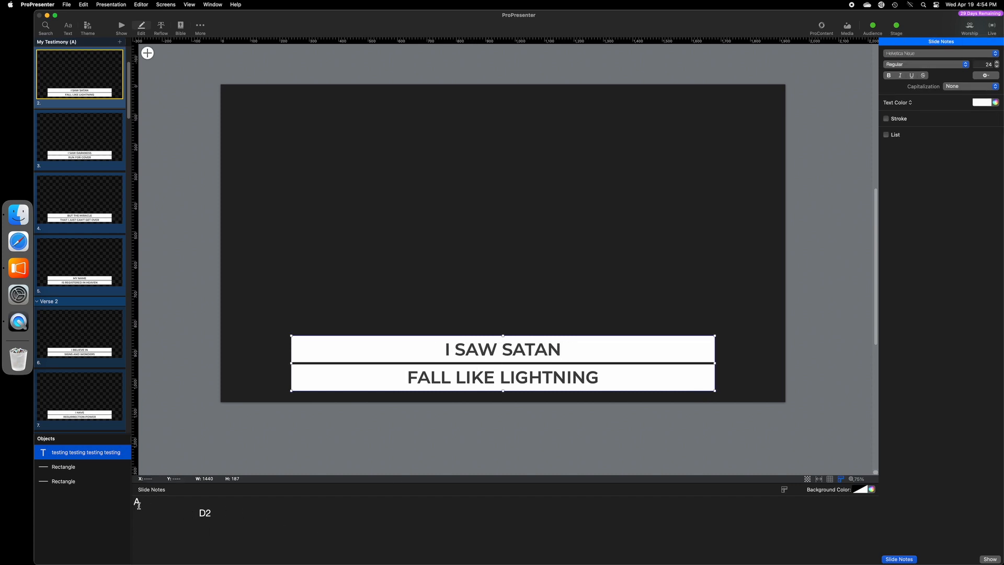
{"action": "left_click_drag", "start_coordinate": [138, 505], "coordinate": [241, 527]}
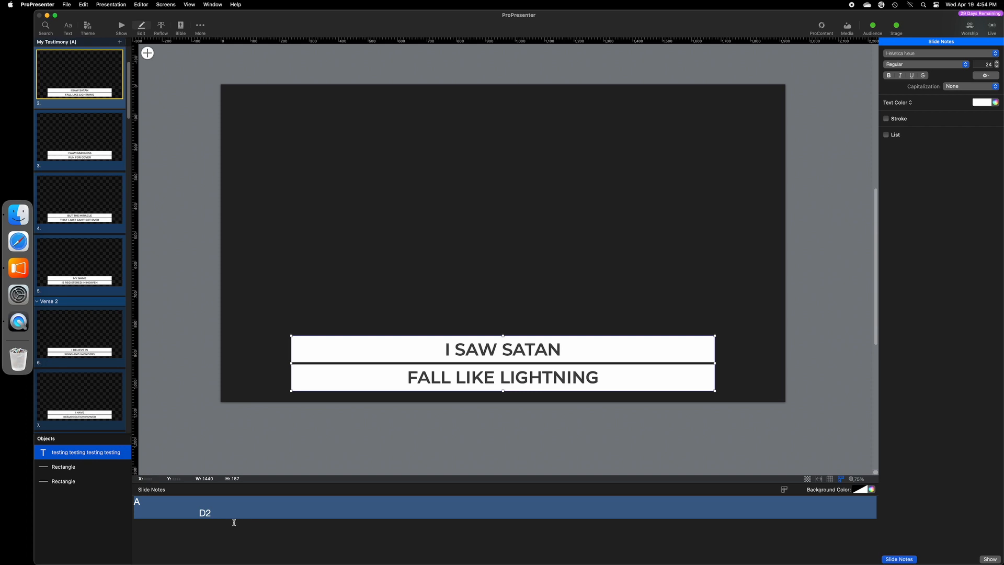
{"action": "left_click", "coordinate": [234, 522]}
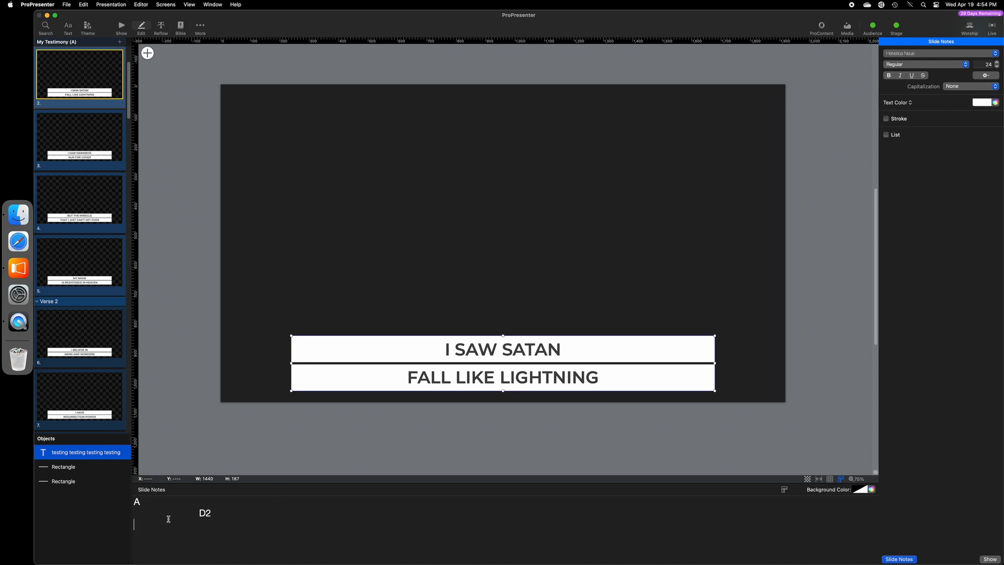
{"action": "double_click", "coordinate": [139, 505]}
{"action": "type", "text": "G"}
{"action": "key", "text": "BackSpace"}
{"action": "type", "text": "A"}
Go to slide 3 and back to slide 2 in the editor, and return to the Show view.
{"action": "left_click", "coordinate": [85, 137]}
{"action": "left_click", "coordinate": [85, 100]}
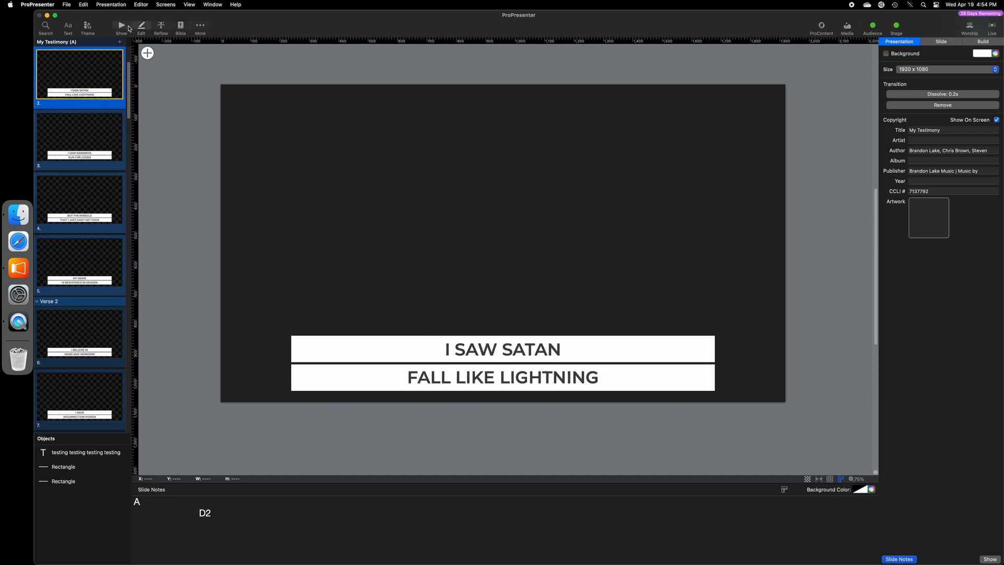
{"action": "left_click", "coordinate": [128, 27]}
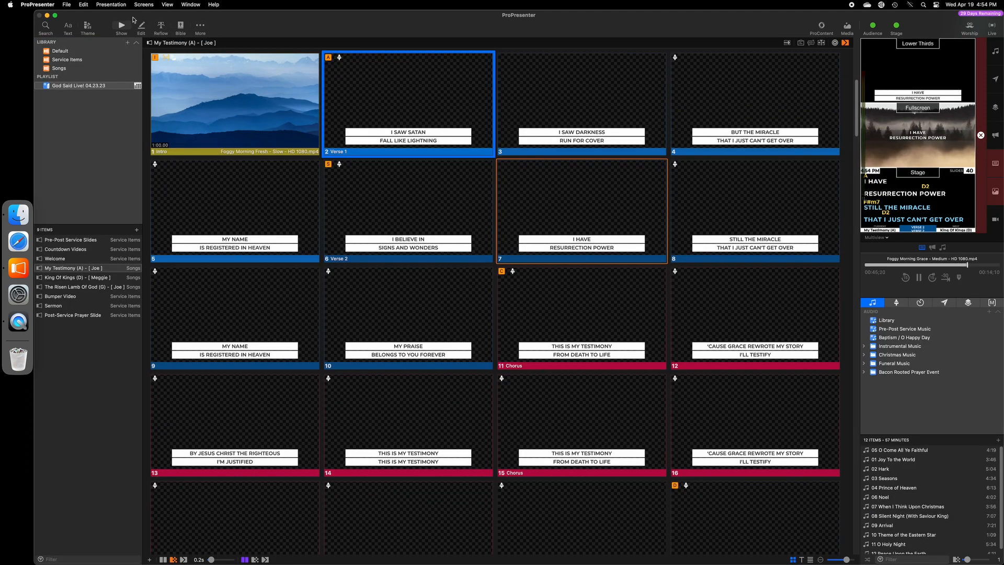
Quick-edit Verse 1 slide 2, insert "TYPE" and a line break before "SATAN", and remove both again.
{"action": "right_click", "coordinate": [411, 104]}
{"action": "left_click", "coordinate": [417, 107]}
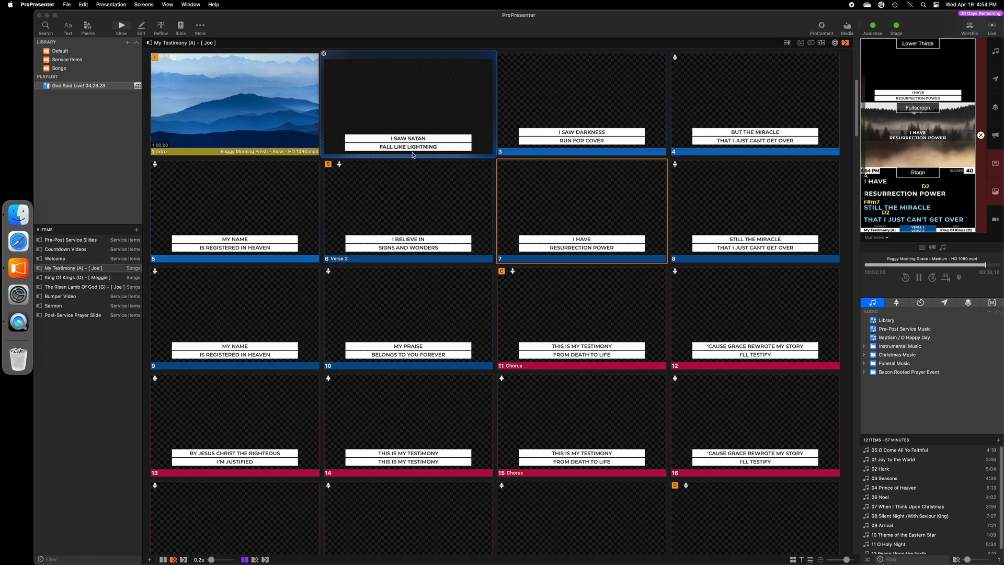
{"action": "type", "text": "TYPE"}
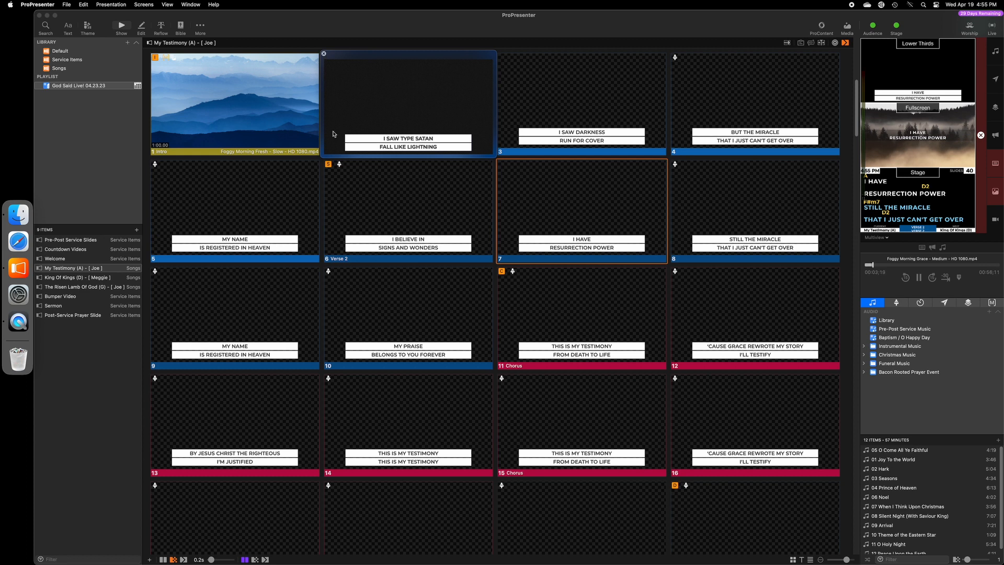
{"action": "key", "text": "Return"}
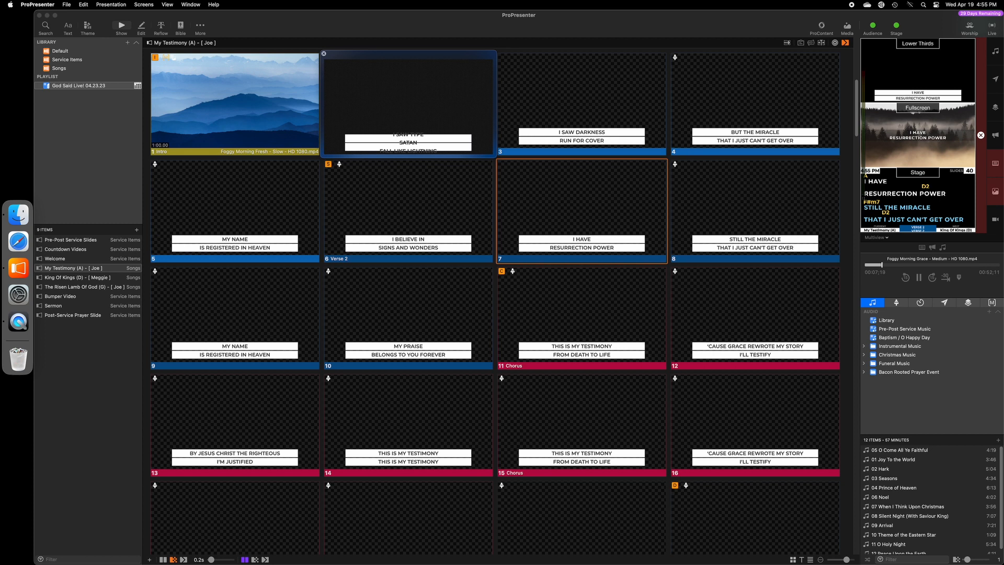
{"action": "key", "text": "BackSpace"}
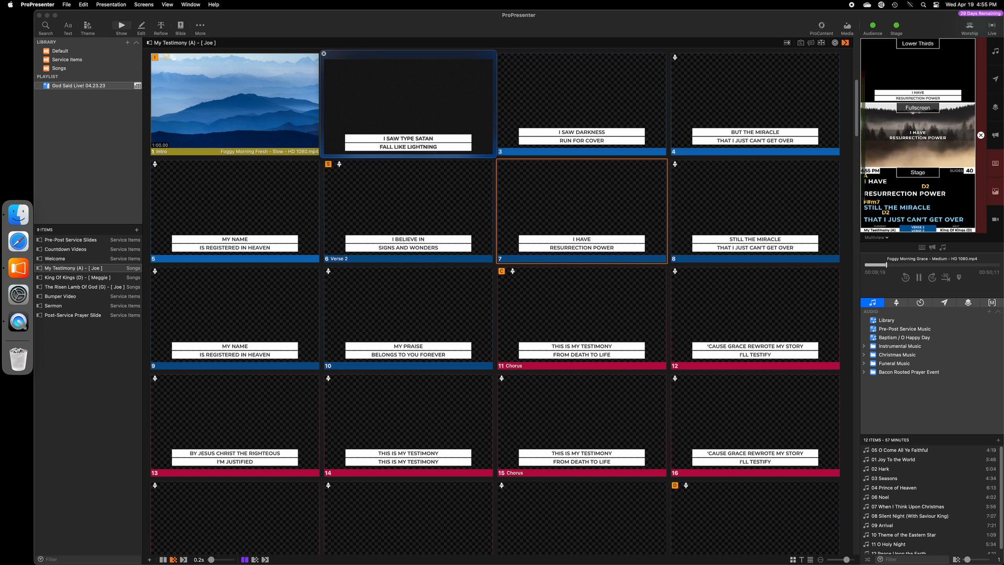
{"action": "key", "text": "BackSpace"}
{"action": "key", "text": "BackSpace"}
{"action": "key", "text": "BackSpace"}
{"action": "key", "text": "BackSpace"}
{"action": "key", "text": "BackSpace"}
{"action": "left_click", "coordinate": [324, 53]}
Advance the live My Testimony slides from slide 7 to the first Chorus slide, number 11.
{"action": "key", "text": "Right"}
{"action": "key", "text": "Right"}
{"action": "key", "text": "Right"}
{"action": "key", "text": "Right"}
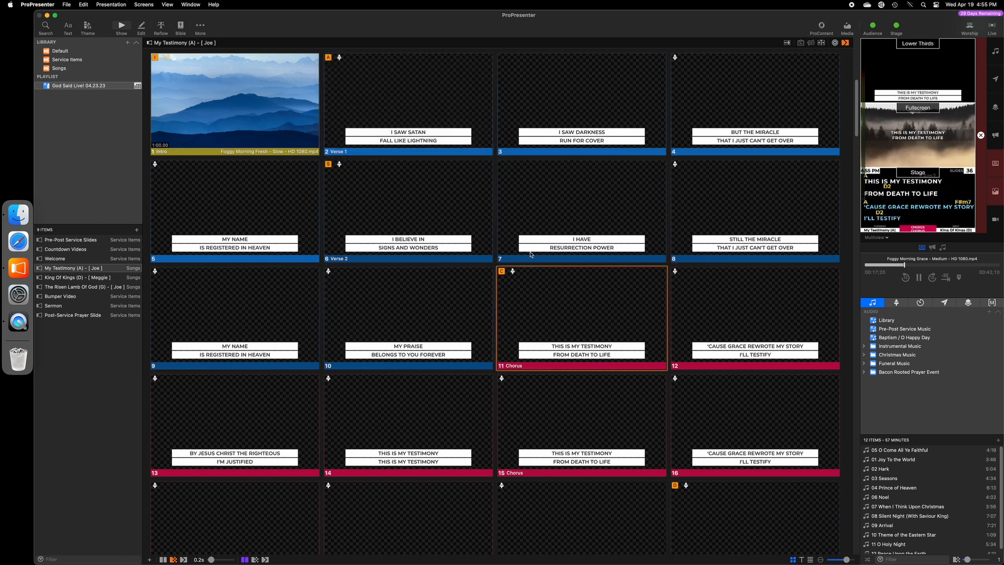
Show the My Testimony lyrics in the Reflow editor.
{"action": "left_click", "coordinate": [141, 31]}
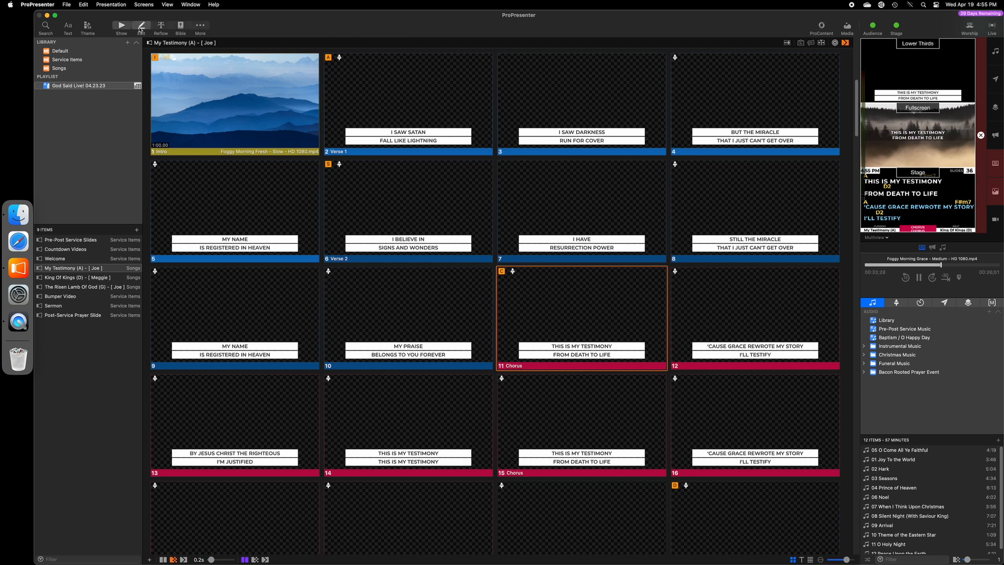
{"action": "left_click", "coordinate": [122, 26]}
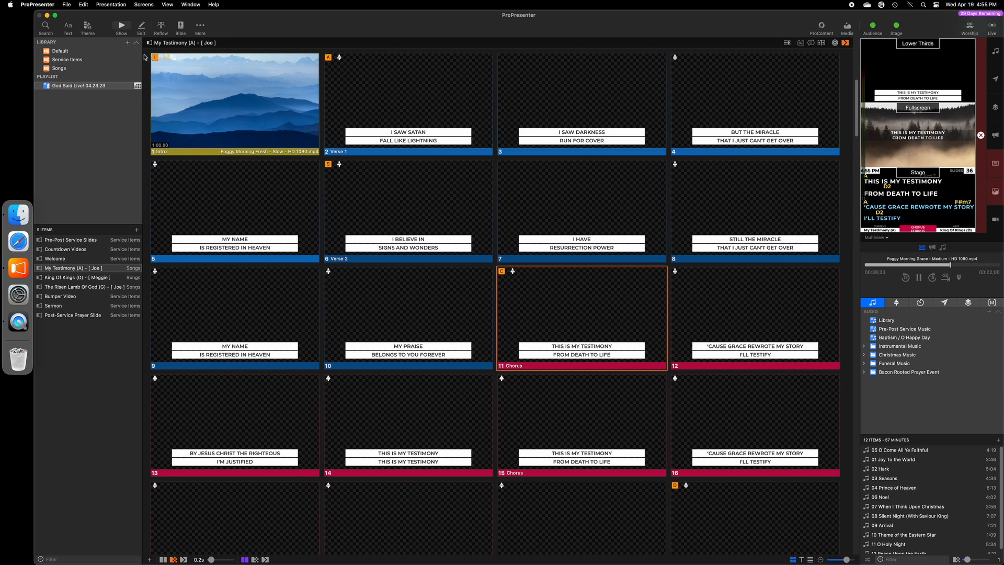
{"action": "left_click", "coordinate": [160, 27]}
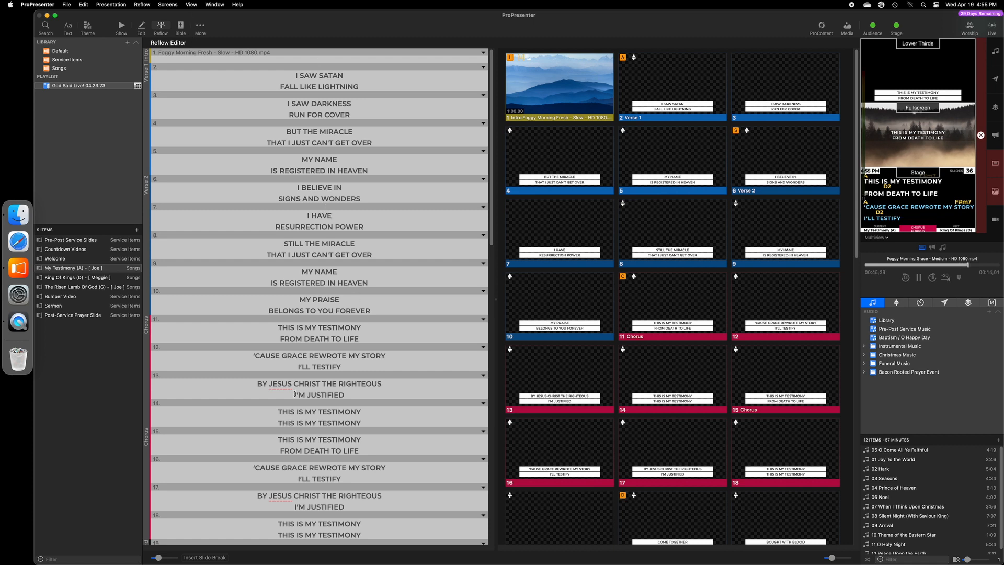
Look up Matthew 1:1 in the New International Version Bible and send the verse slide live.
{"action": "left_click", "coordinate": [181, 26]}
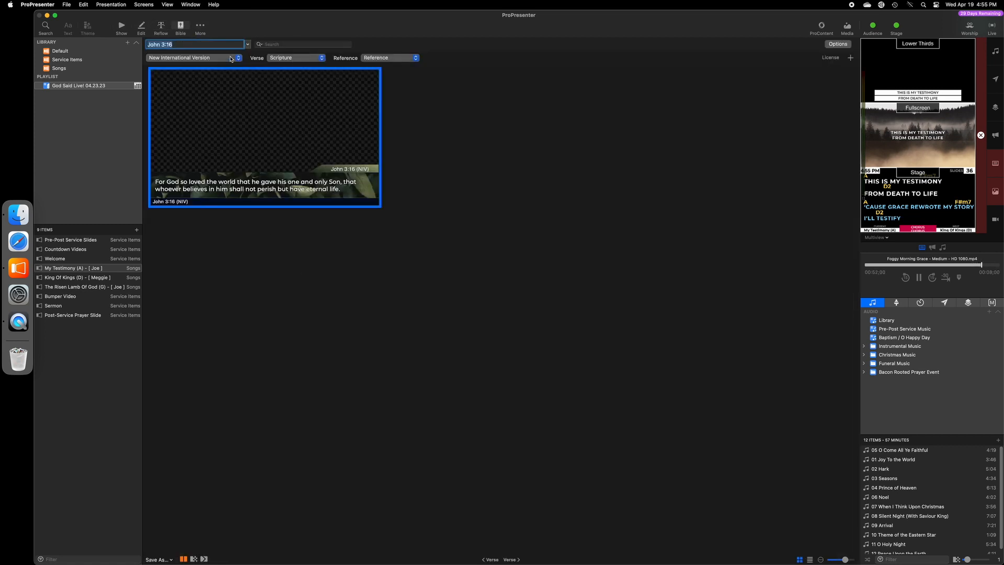
{"action": "key", "text": "BackSpace"}
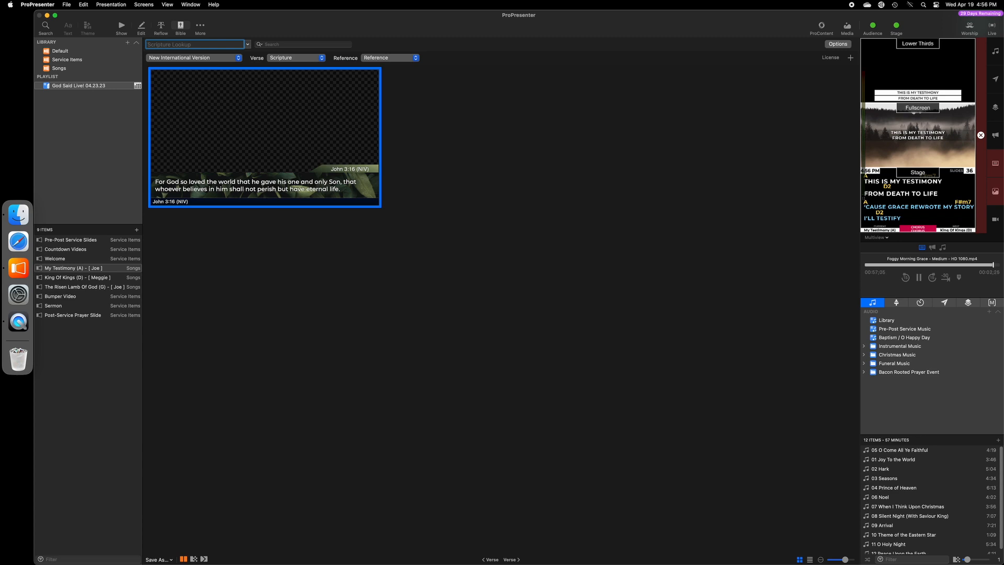
{"action": "type", "text": "matthew 1:1"}
{"action": "key", "text": "Return"}
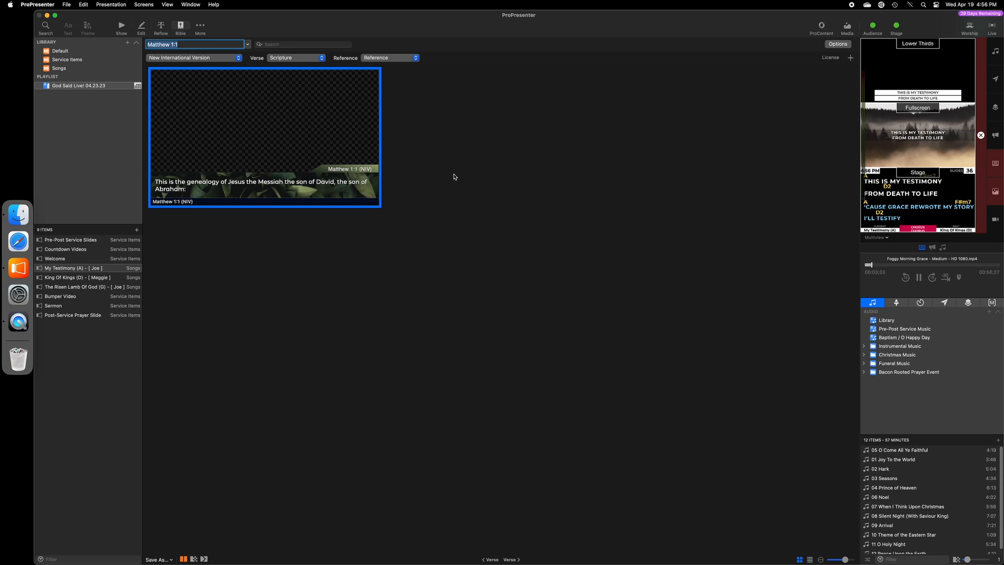
{"action": "left_click", "coordinate": [329, 136]}
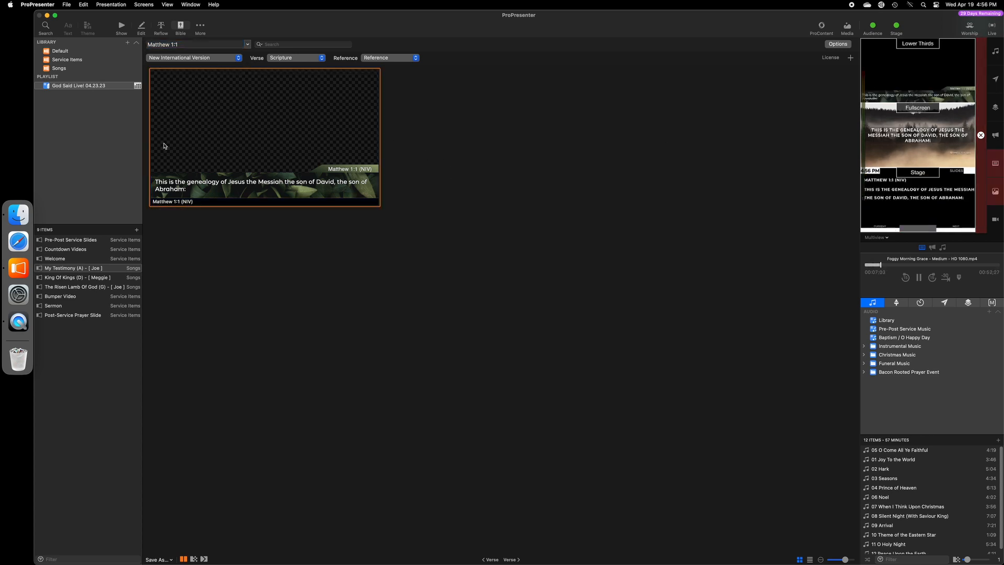
Copy the Matthew 1:1 verse slide and paste it after slide 1 of the Sermon presentation.
{"action": "right_click", "coordinate": [257, 120]}
{"action": "left_click", "coordinate": [266, 126]}
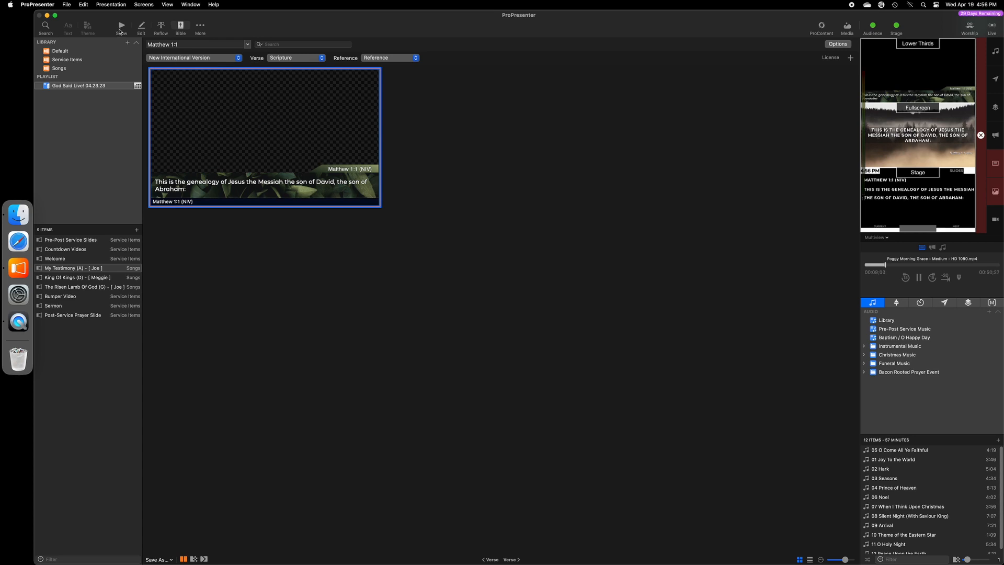
{"action": "left_click", "coordinate": [120, 29]}
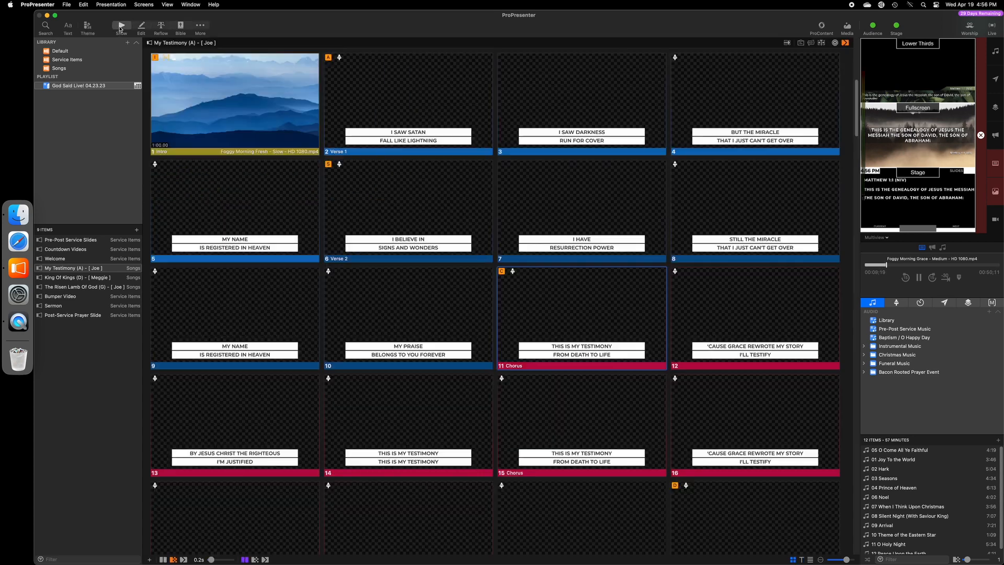
{"action": "left_click", "coordinate": [78, 306]}
{"action": "right_click", "coordinate": [246, 102]}
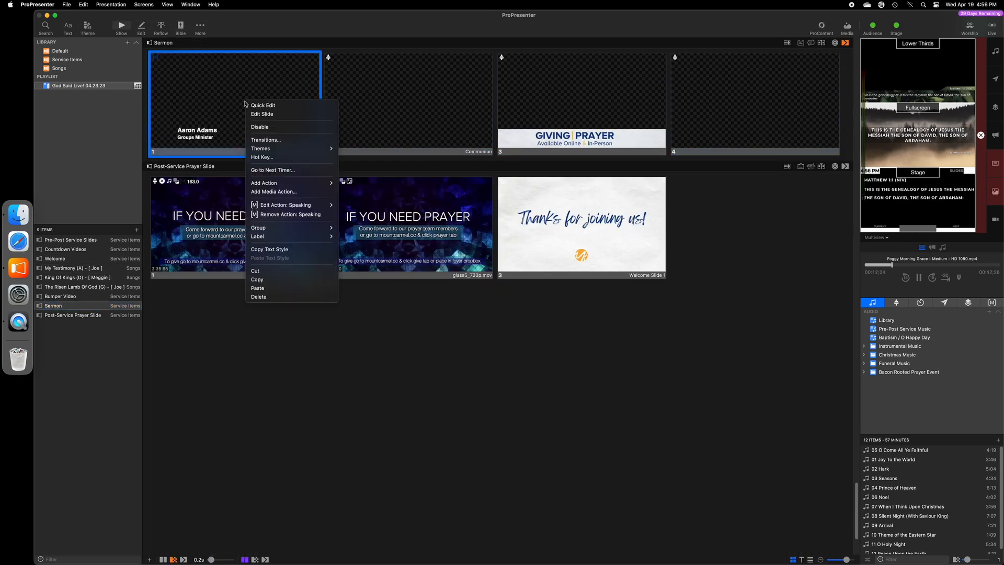
{"action": "left_click", "coordinate": [263, 287]}
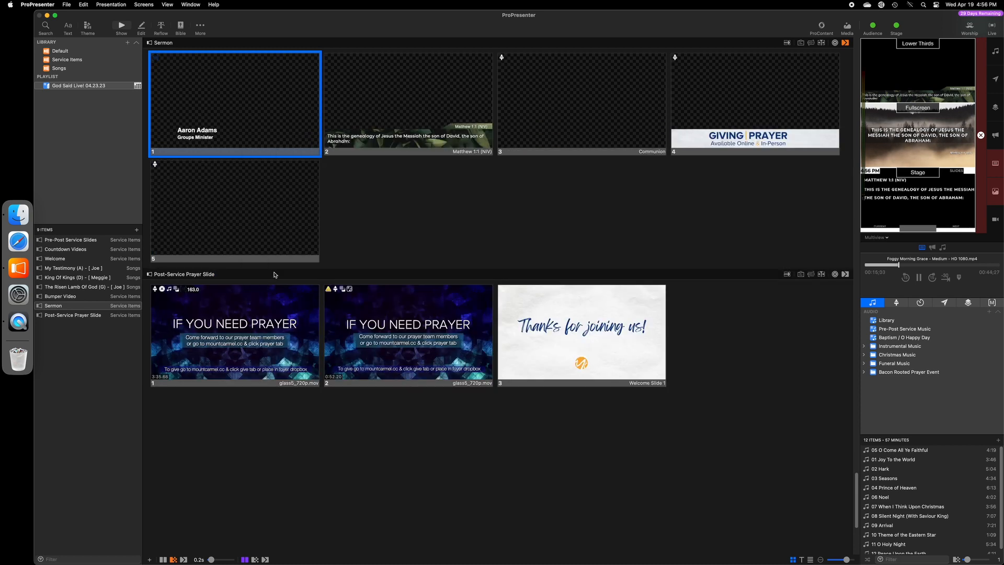
Reorder the Sermon slides by moving the Communion slide to the end and back up to second place.
{"action": "left_click", "coordinate": [91, 269]}
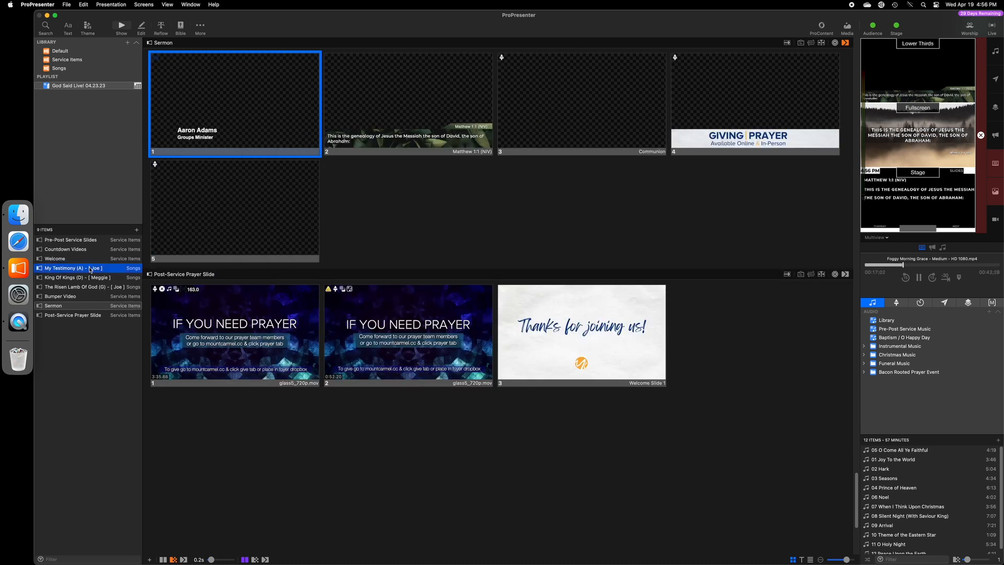
{"action": "left_click", "coordinate": [70, 307]}
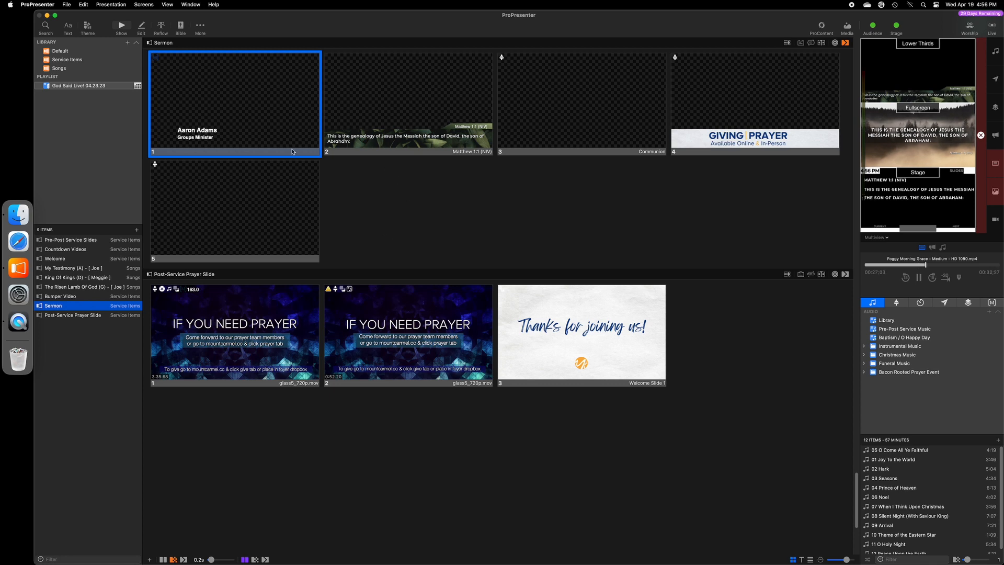
{"action": "left_click", "coordinate": [552, 125], "text": "super"}
{"action": "left_click_drag", "start_coordinate": [552, 124], "coordinate": [343, 222]}
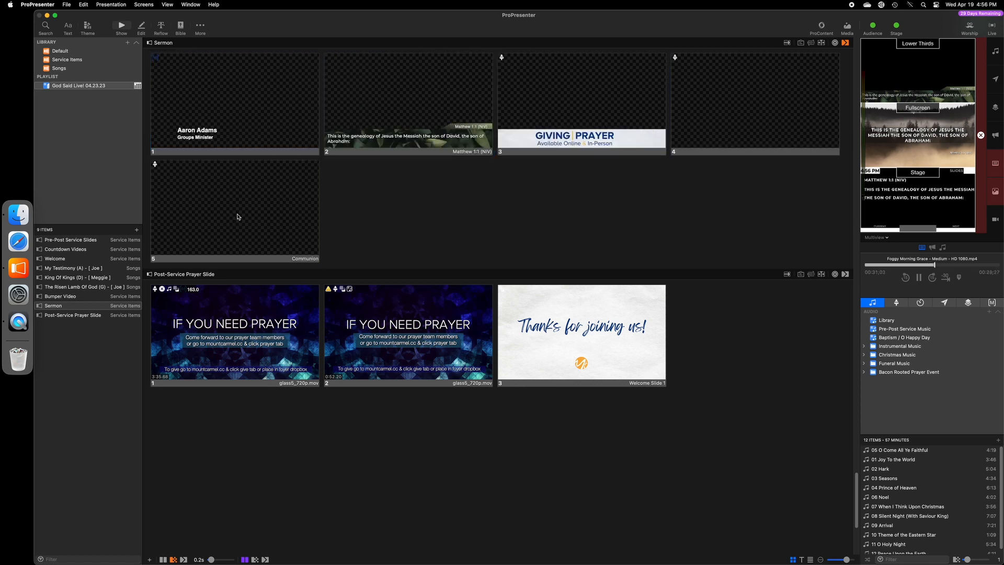
{"action": "left_click_drag", "start_coordinate": [238, 217], "coordinate": [332, 96]}
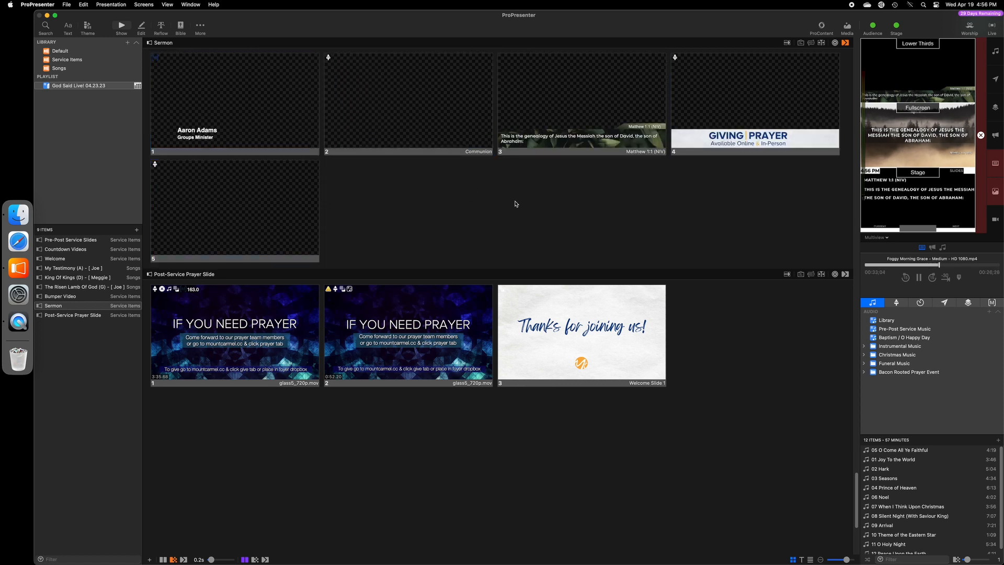
Copy the Matthew 1:1 slide and paste it after the last Sermon slide and after slide 1.
{"action": "right_click", "coordinate": [533, 90]}
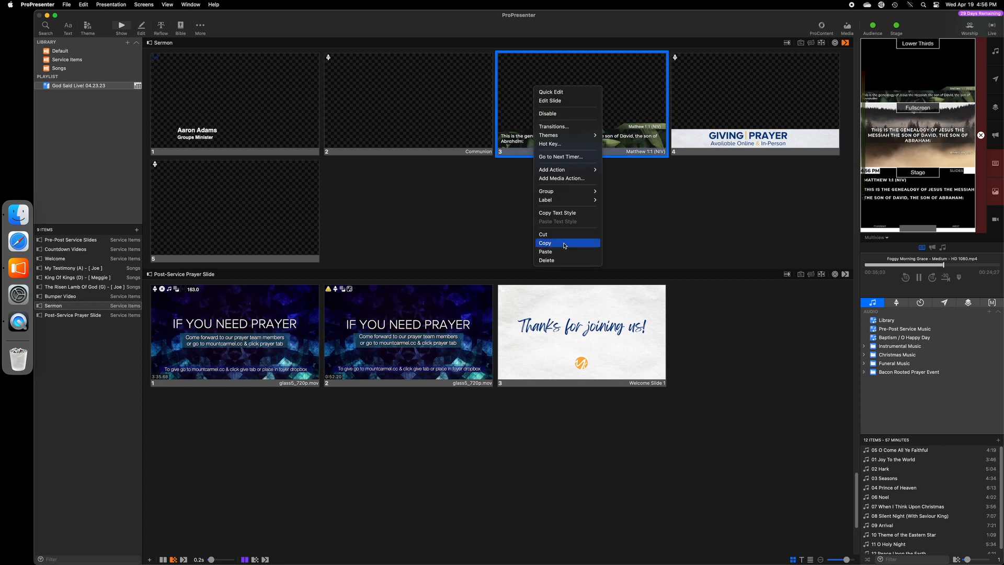
{"action": "left_click", "coordinate": [545, 243]}
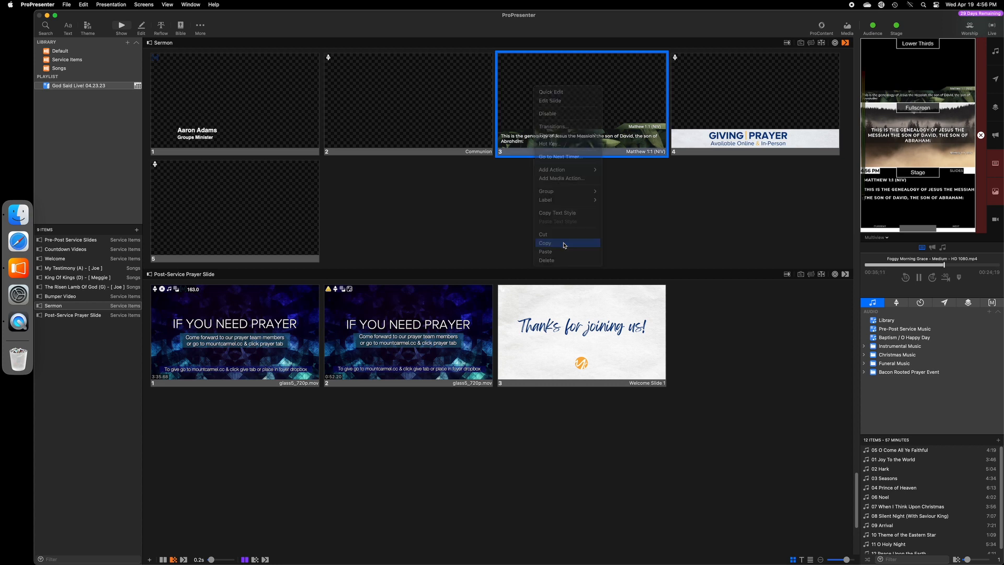
{"action": "right_click", "coordinate": [248, 198]}
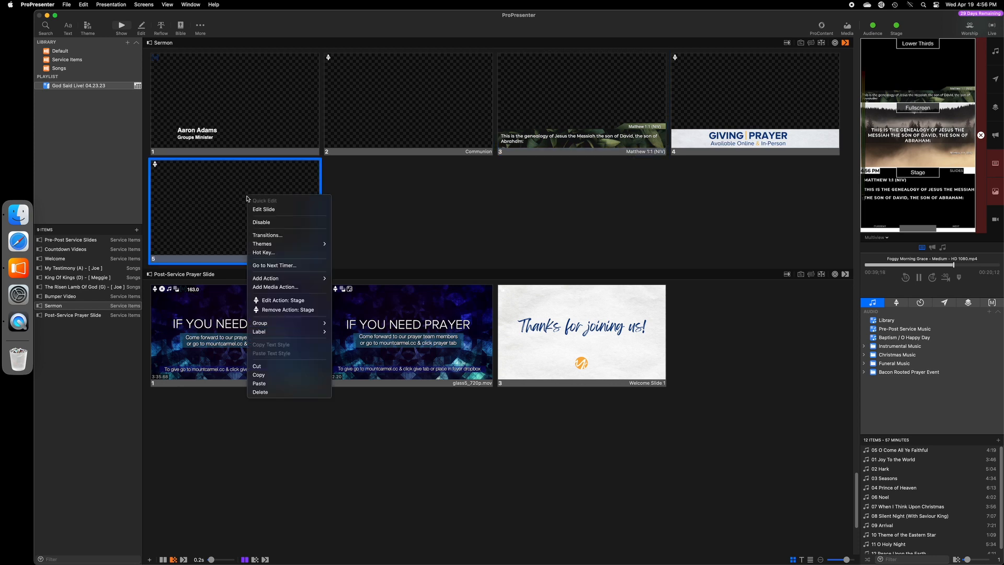
{"action": "left_click", "coordinate": [256, 383]}
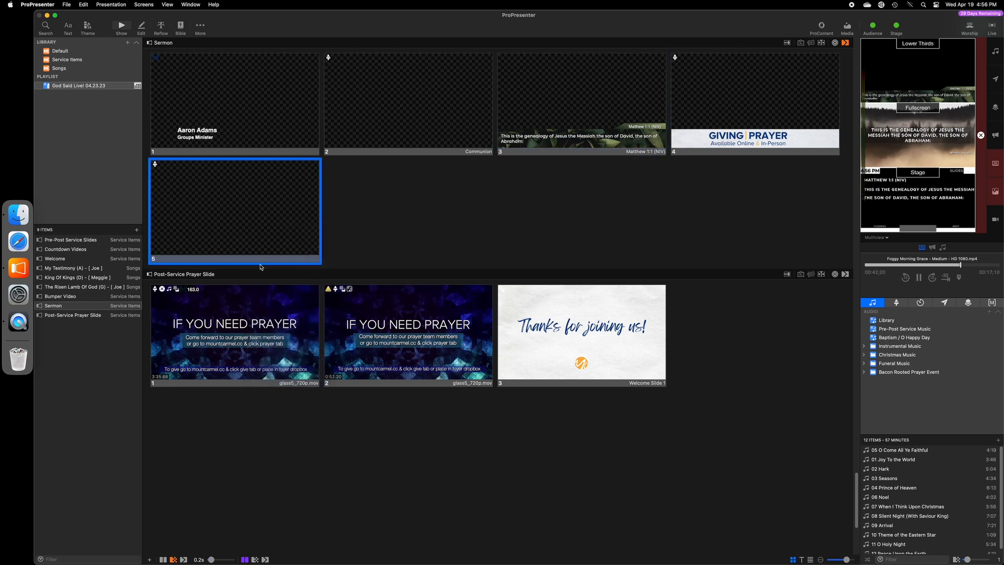
{"action": "right_click", "coordinate": [287, 85]}
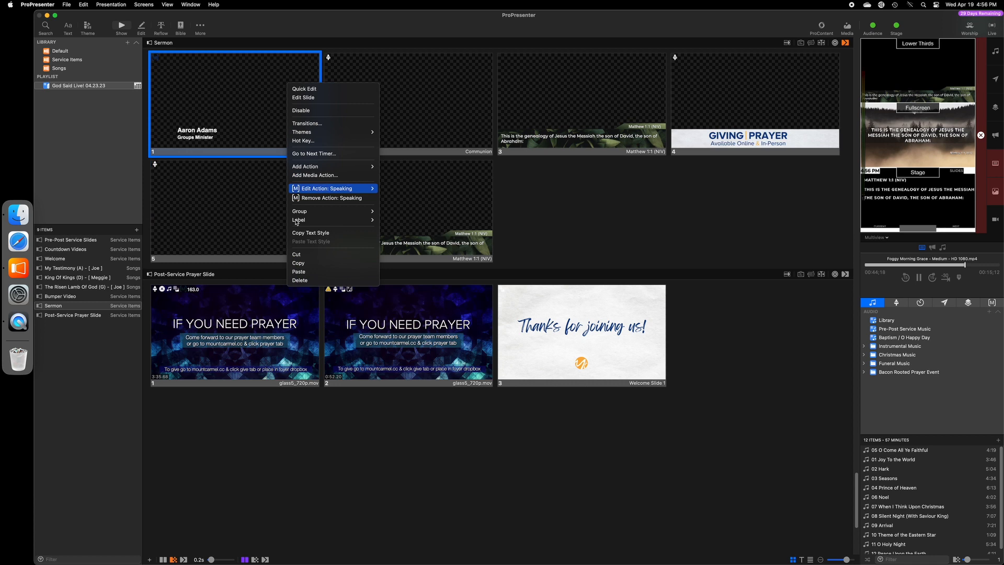
{"action": "left_click", "coordinate": [299, 272]}
Delete the two Matthew 1:1 copies at slides 7 and 2 of the Sermon presentation.
{"action": "right_click", "coordinate": [610, 202]}
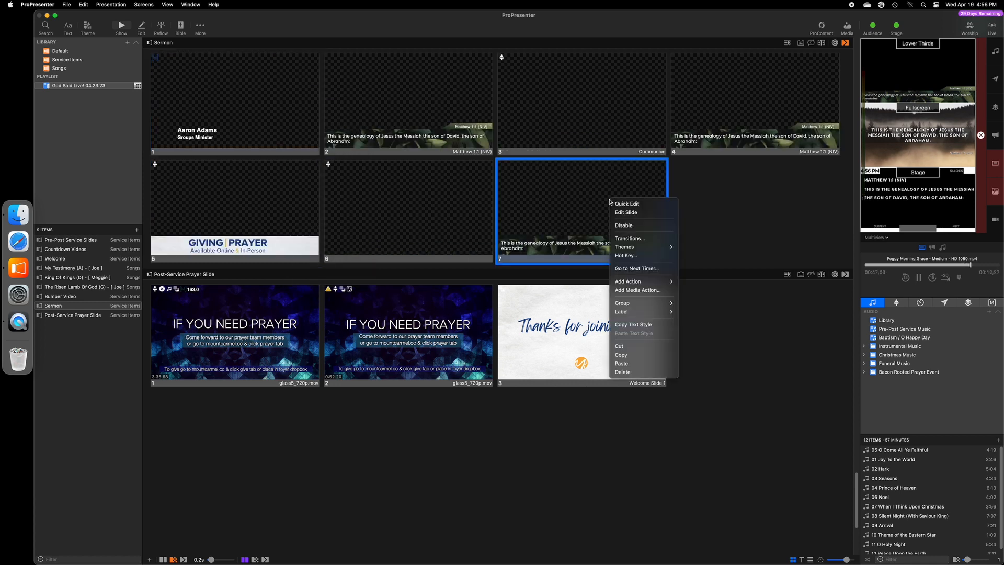
{"action": "left_click", "coordinate": [625, 371]}
{"action": "right_click", "coordinate": [438, 114]}
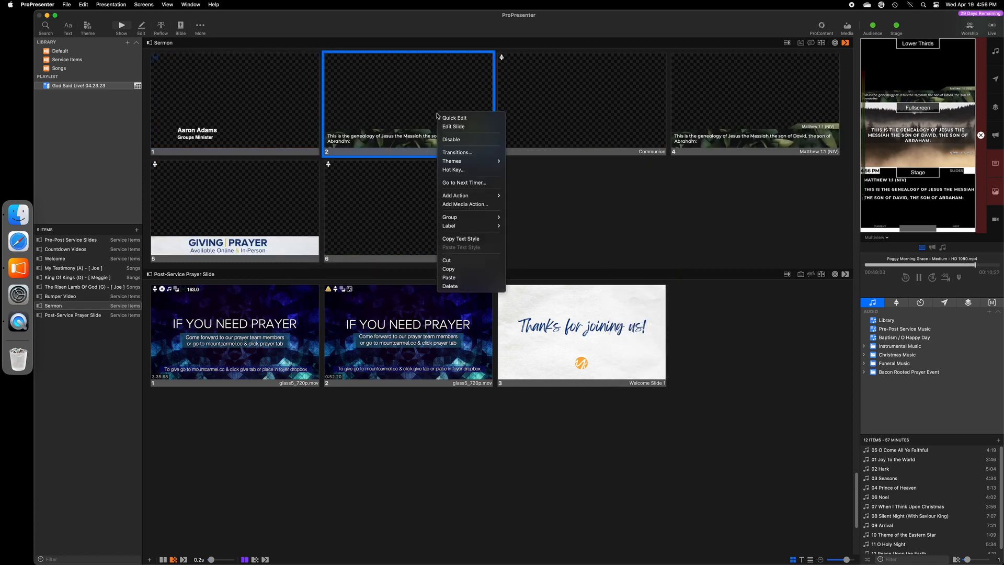
{"action": "left_click", "coordinate": [498, 285]}
Paste Matthew 1:1 after the last Sermon slide, and delete that copy and the verse at slide 3.
{"action": "right_click", "coordinate": [255, 214]}
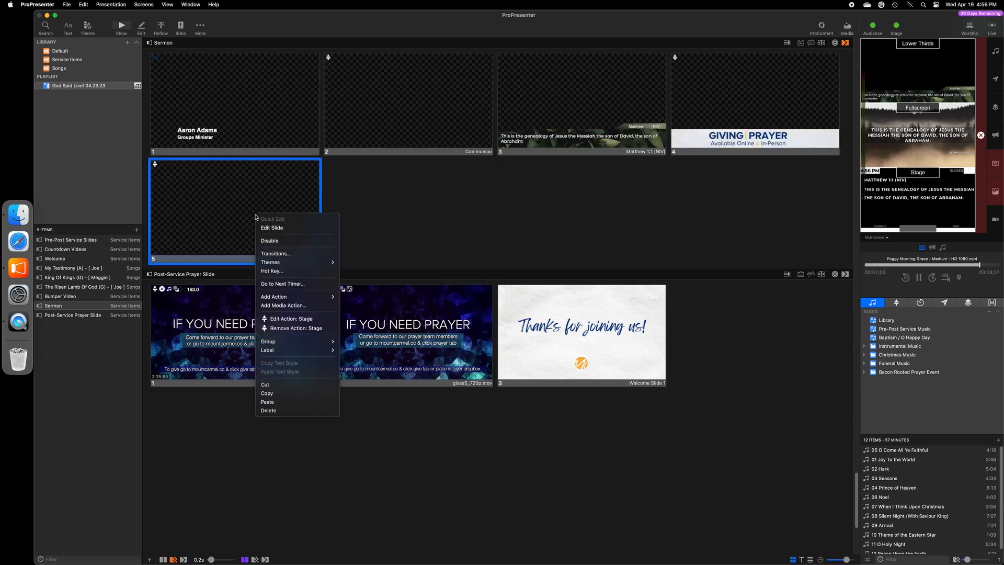
{"action": "left_click", "coordinate": [310, 402]}
{"action": "right_click", "coordinate": [434, 210]}
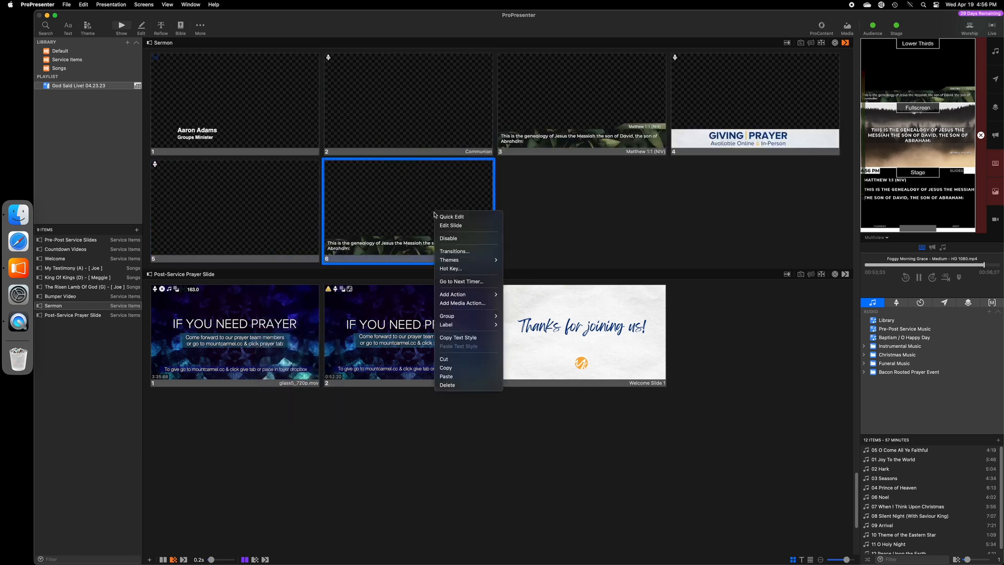
{"action": "left_click", "coordinate": [460, 384]}
{"action": "right_click", "coordinate": [550, 98]}
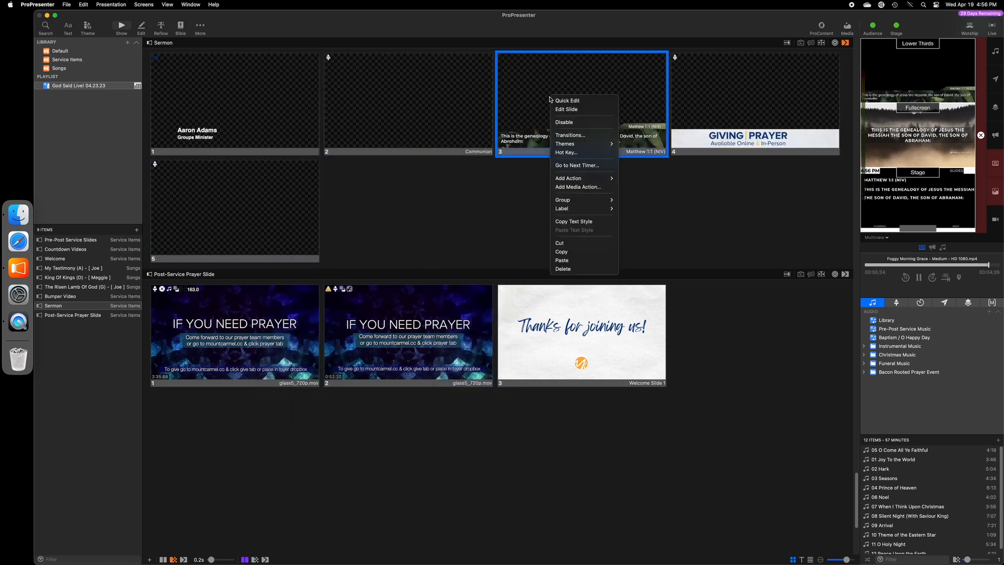
{"action": "left_click", "coordinate": [575, 271]}
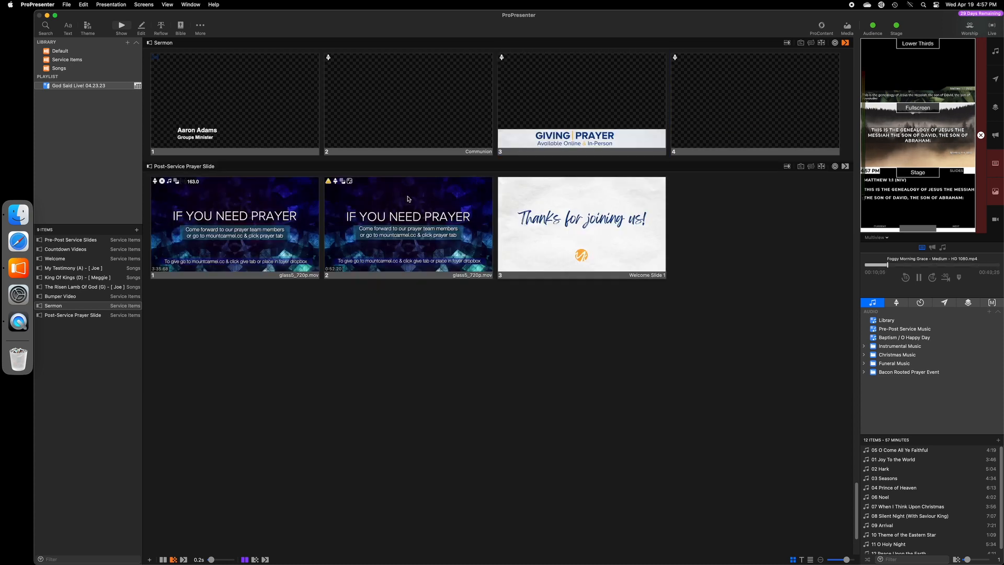
Open the media library, collapse the ProContent group and browse the Worship Backgrounds playlist.
{"action": "left_click", "coordinate": [847, 28]}
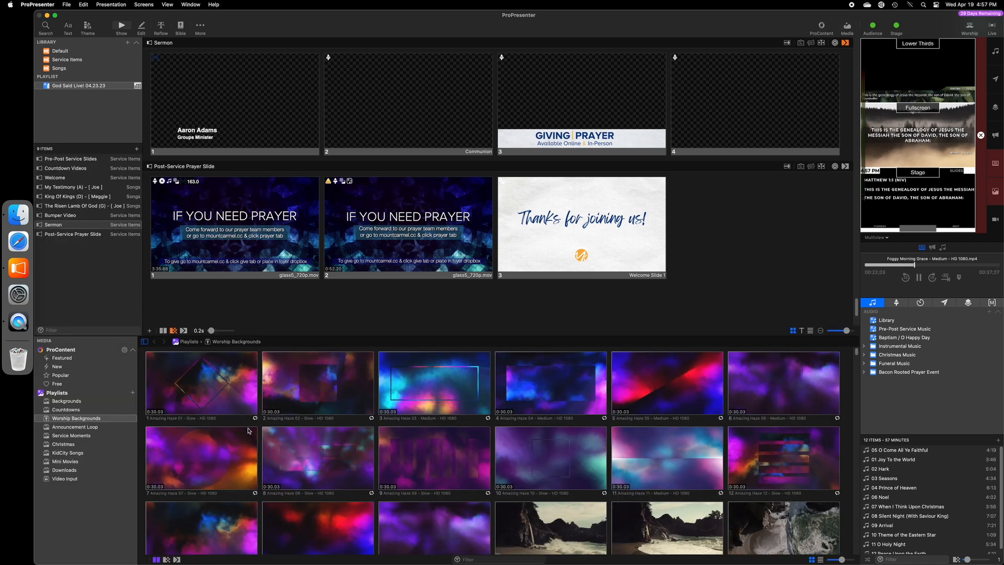
{"action": "scroll", "coordinate": [249, 431], "scroll_direction": "down", "scroll_amount": 2}
{"action": "left_click", "coordinate": [132, 350]}
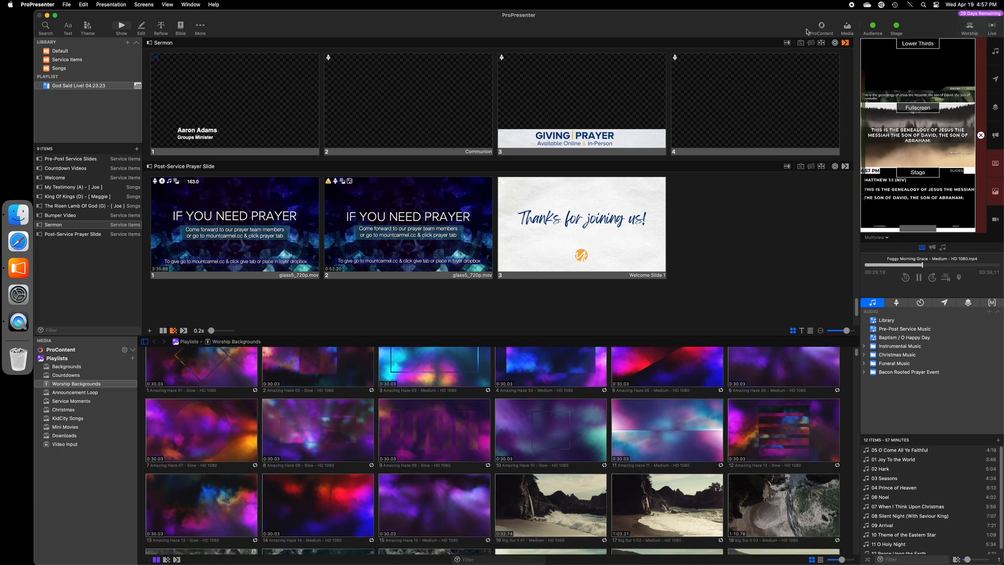
{"action": "left_click", "coordinate": [132, 349]}
{"action": "left_click", "coordinate": [132, 350]}
{"action": "scroll", "coordinate": [312, 498], "scroll_direction": "down", "scroll_amount": 10}
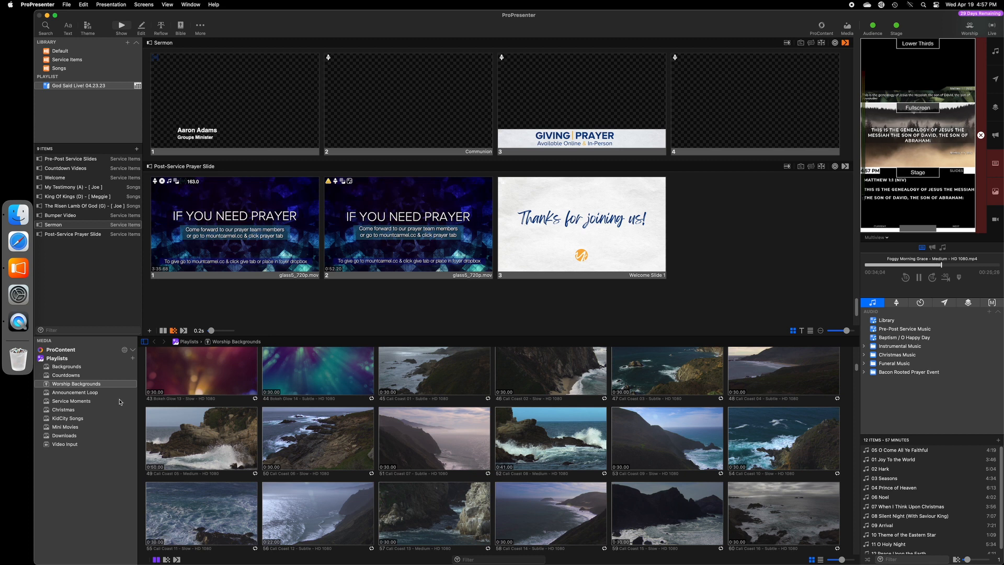
{"action": "left_click", "coordinate": [74, 385]}
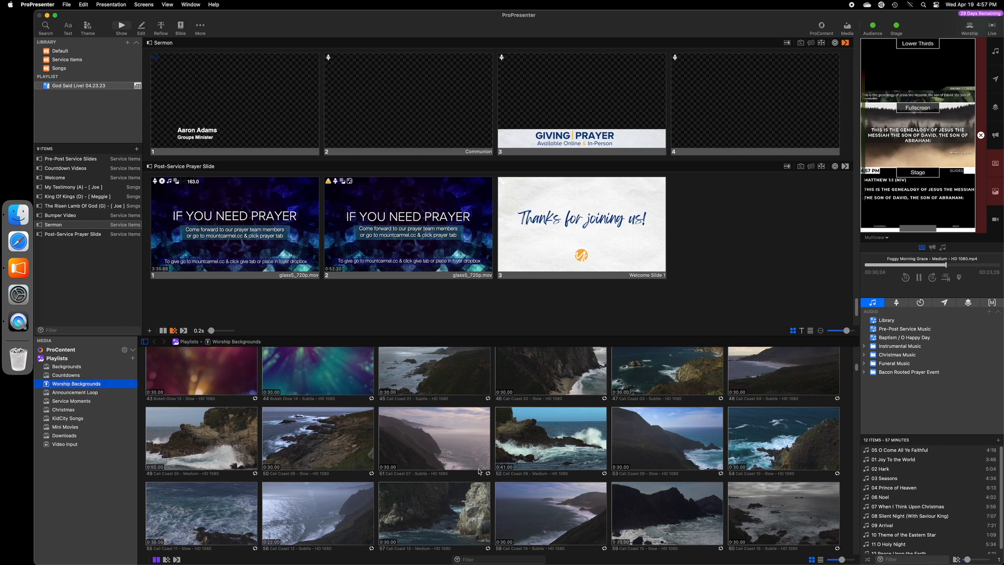
Browse the Worship Backgrounds playlist and send the Foggy Morning Skybreak - Slow background live.
{"action": "scroll", "coordinate": [495, 467], "scroll_direction": "up", "scroll_amount": 4}
{"action": "scroll", "coordinate": [500, 466], "scroll_direction": "down", "scroll_amount": 4}
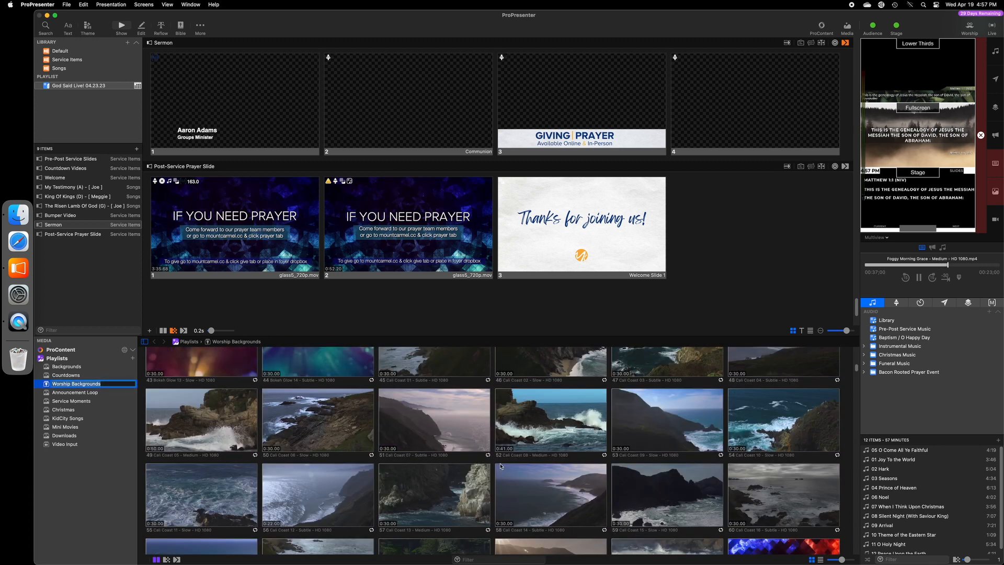
{"action": "scroll", "coordinate": [500, 468], "scroll_direction": "down", "scroll_amount": 2}
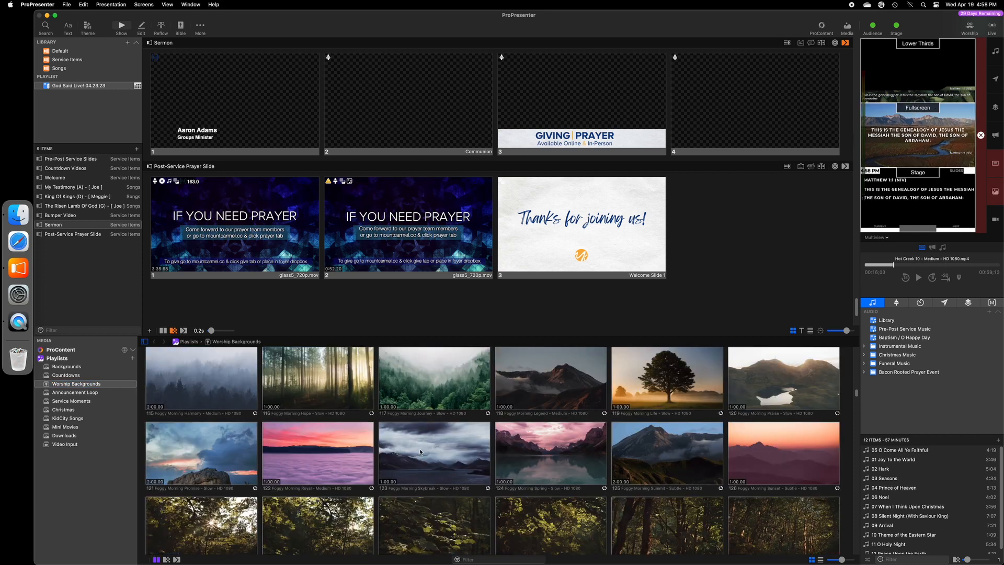
{"action": "left_click", "coordinate": [420, 452]}
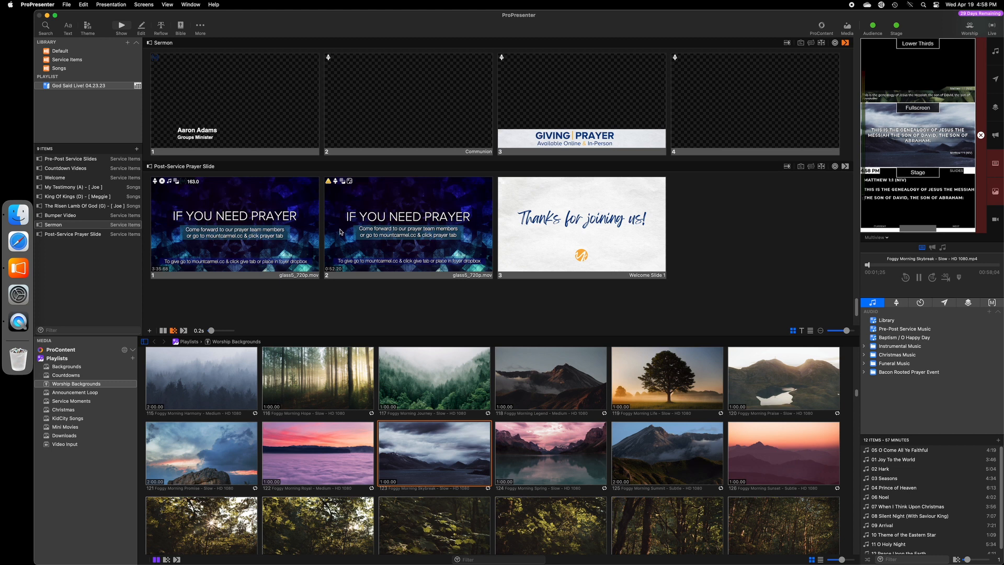
Open the My Testimony song, set Foggy Morning Spring - Slow as its Intro slide's background, and show that slide live.
{"action": "left_click", "coordinate": [81, 189]}
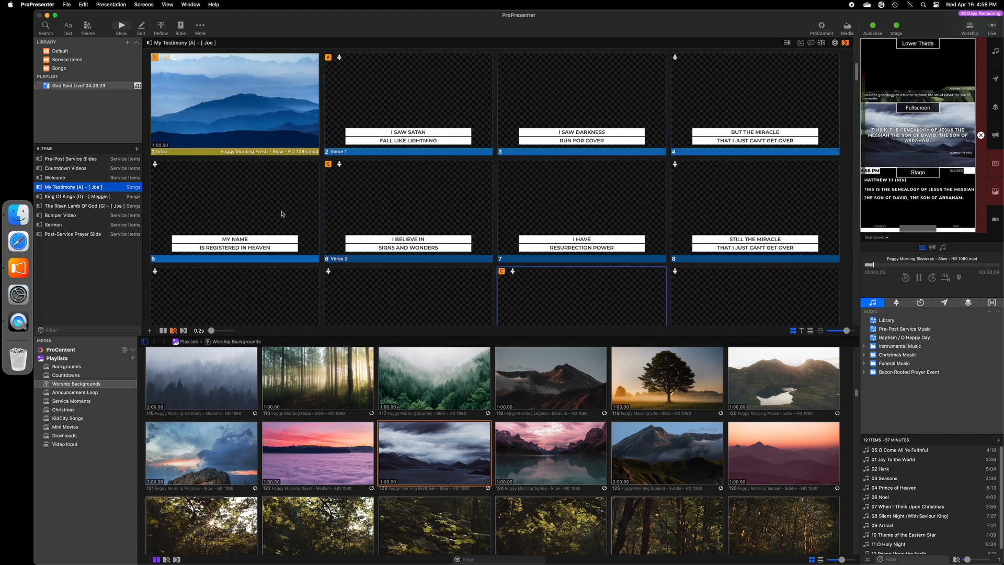
{"action": "left_click_drag", "start_coordinate": [556, 468], "coordinate": [250, 106]}
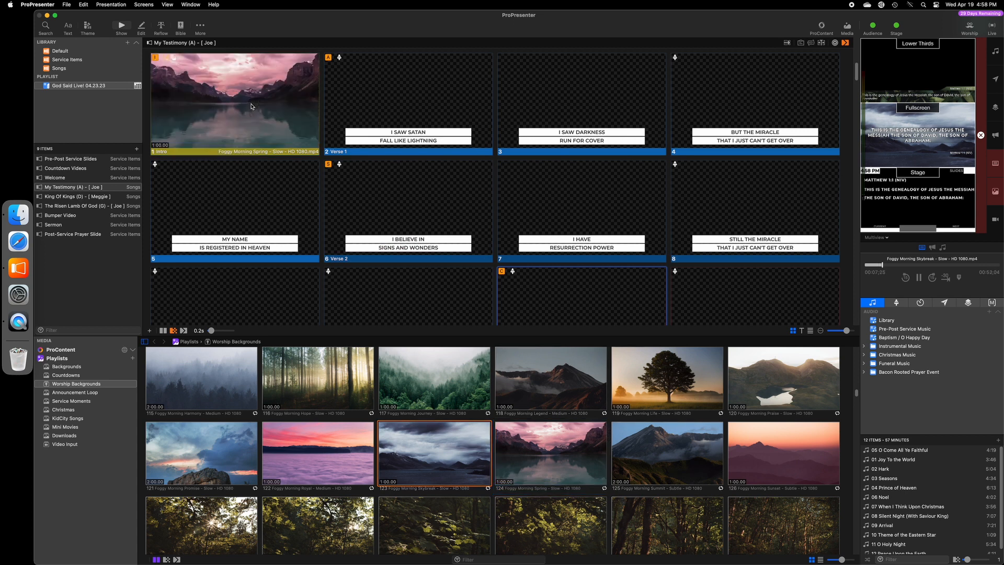
{"action": "left_click", "coordinate": [251, 107]}
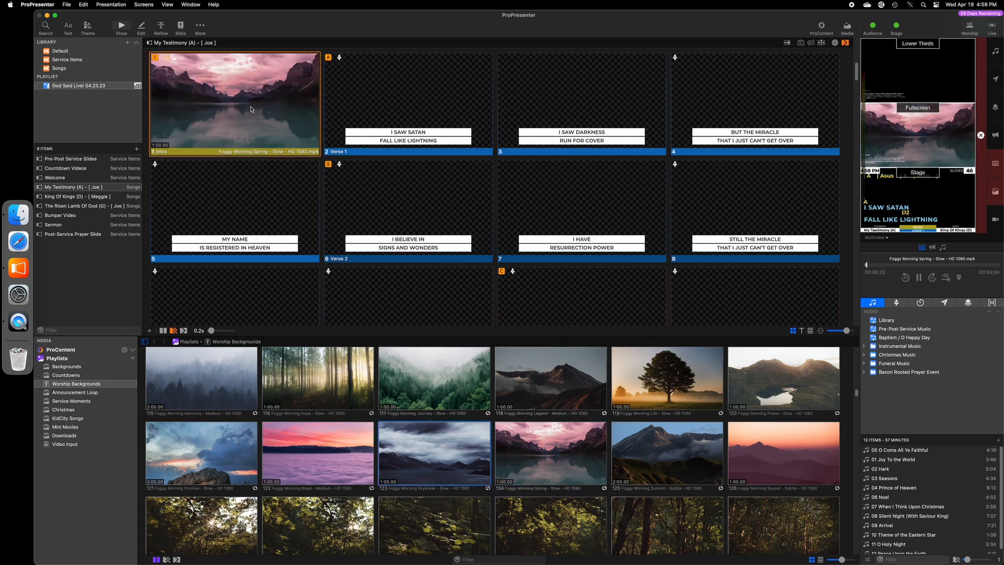
Undo the background replacement on the Intro slide and hide the media library.
{"action": "key", "text": "super+z"}
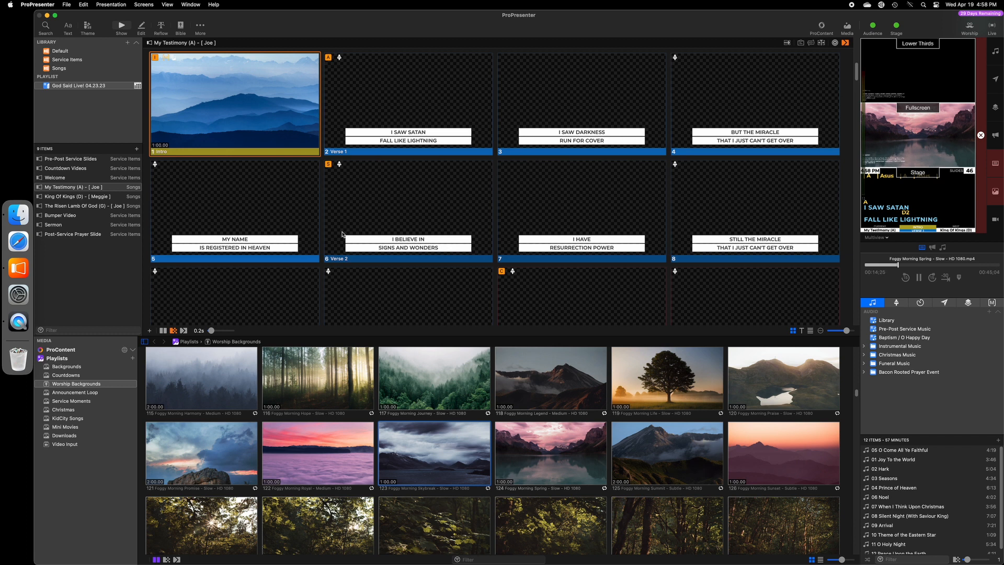
{"action": "key", "text": "ctrl+v"}
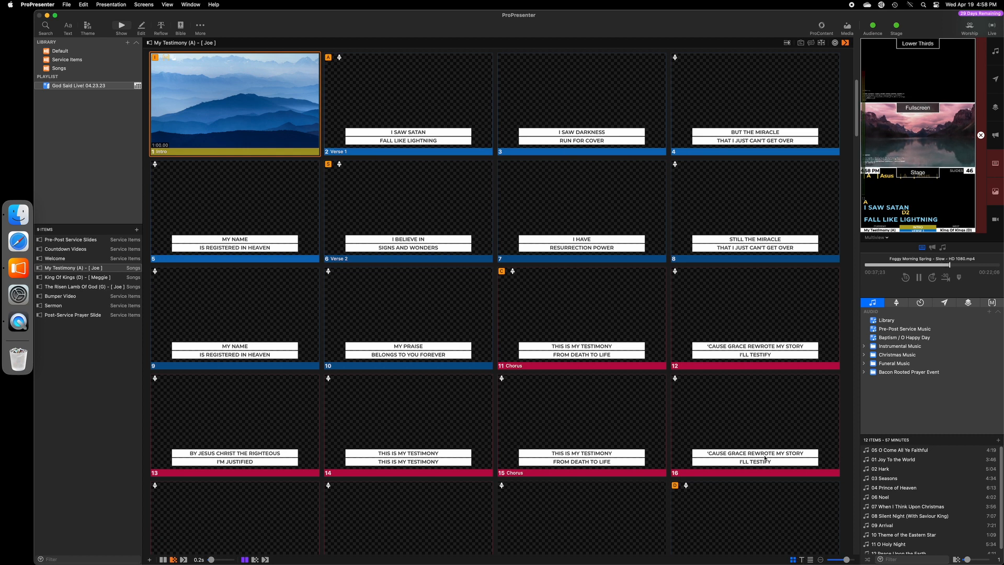
View the My Testimony slides as text and as a table, and return to the thumbnail grid.
{"action": "left_click", "coordinate": [802, 560]}
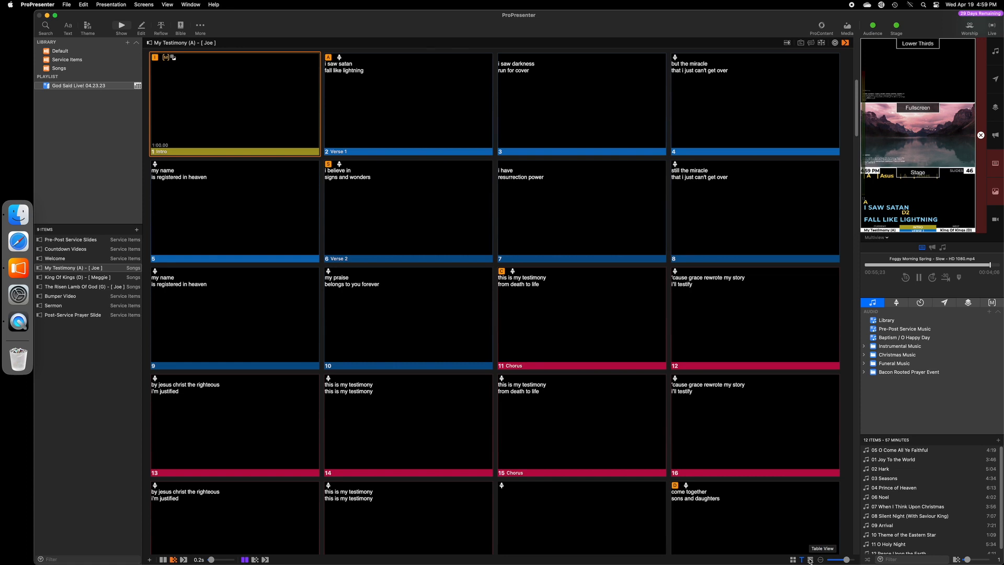
{"action": "left_click", "coordinate": [810, 560]}
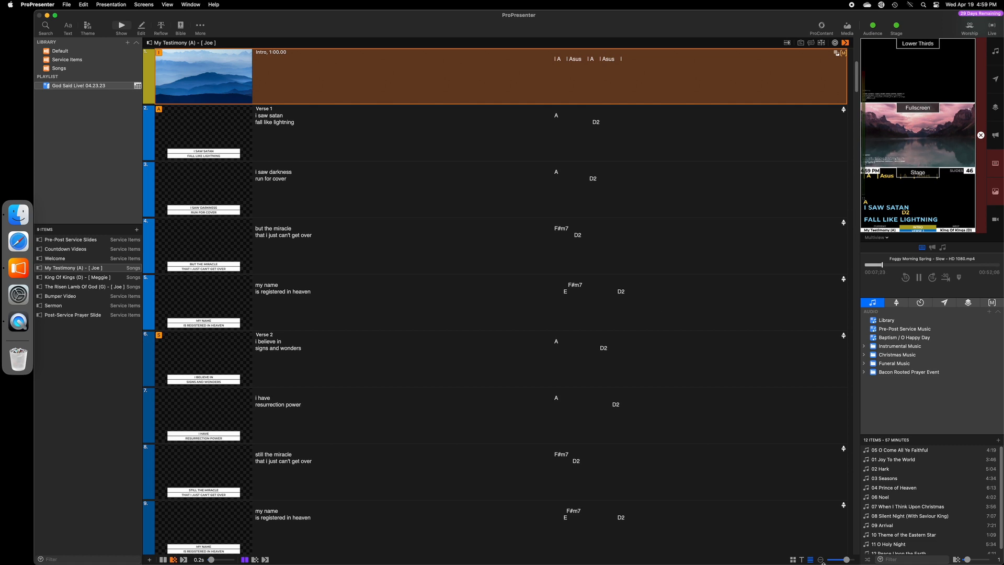
{"action": "left_click", "coordinate": [793, 560]}
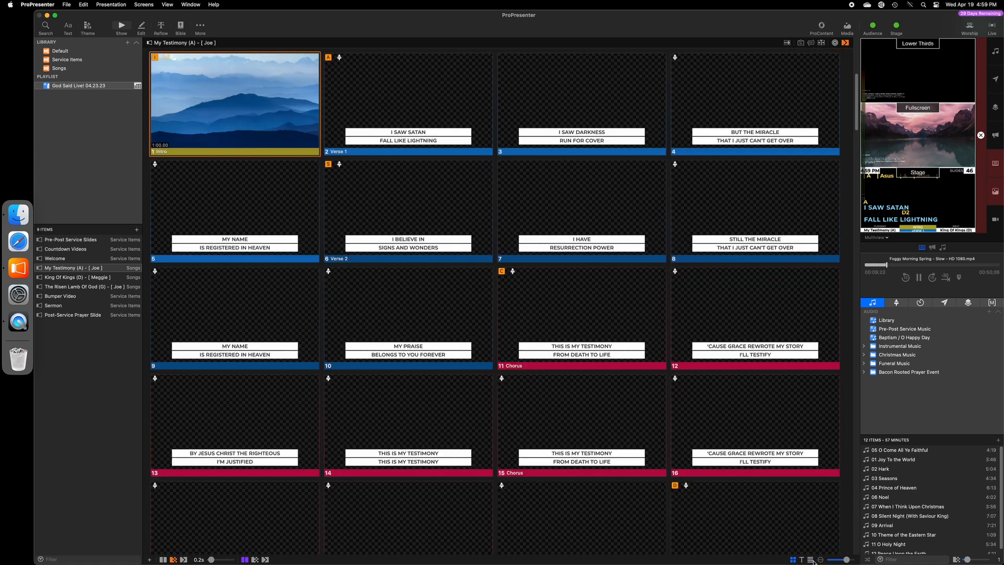
Enable Slides by Group and look through the song's sections down to the Bridge.
{"action": "left_click", "coordinate": [820, 560]}
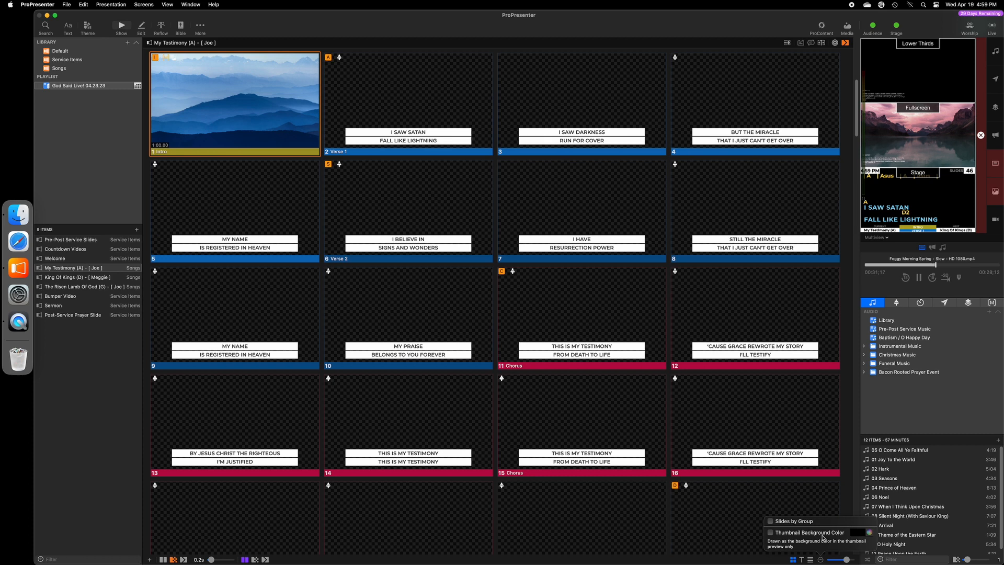
{"action": "left_click", "coordinate": [770, 521]}
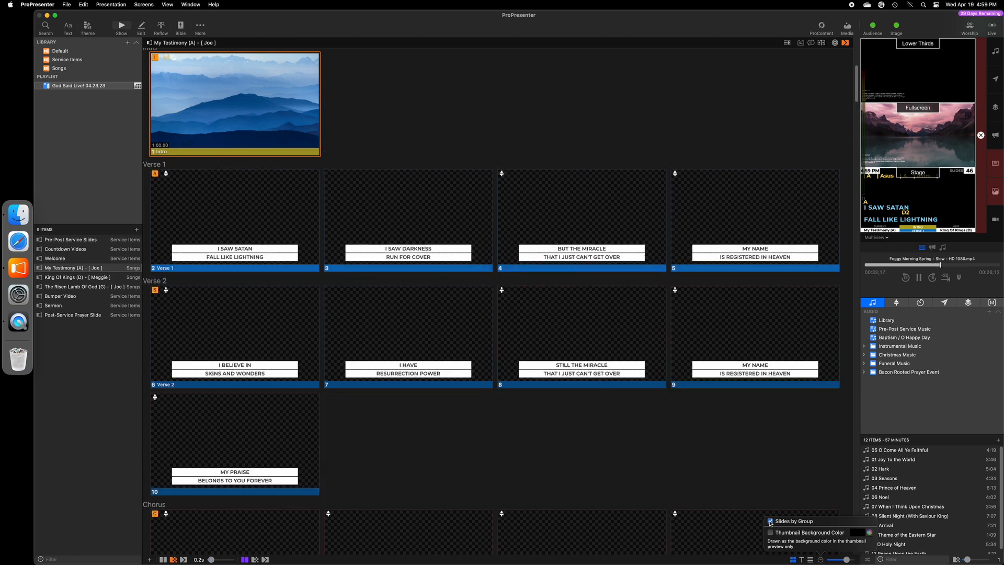
{"action": "scroll", "coordinate": [426, 364], "scroll_direction": "down", "scroll_amount": 10}
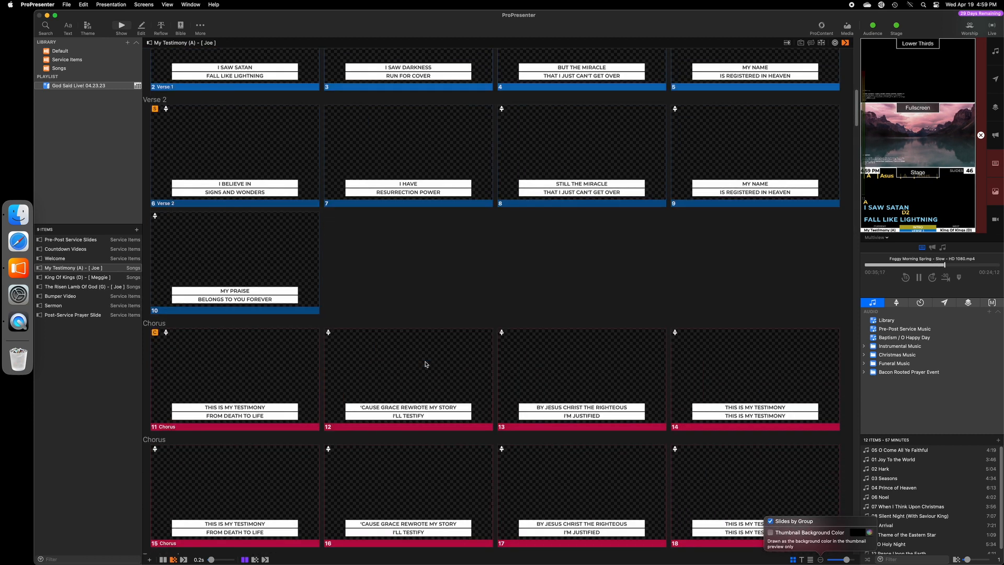
{"action": "scroll", "coordinate": [426, 364], "scroll_direction": "down", "scroll_amount": 3}
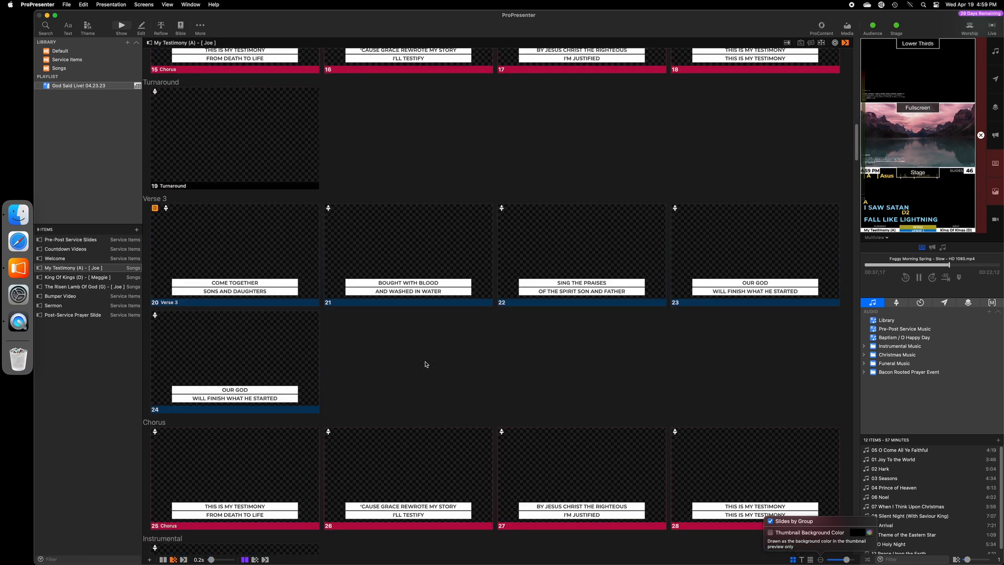
{"action": "scroll", "coordinate": [426, 364], "scroll_direction": "down", "scroll_amount": 3}
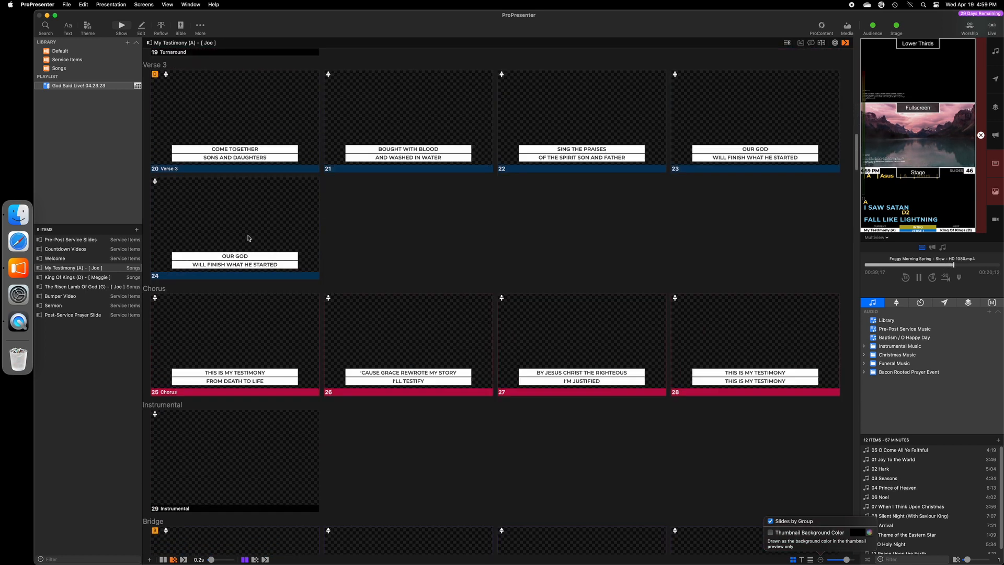
Show slide 24 of My Testimony live and advance slide by slide through the Chorus and Instrumental to Bridge slide 32.
{"action": "left_click", "coordinate": [248, 238]}
{"action": "key", "text": "Right"}
{"action": "key", "text": "Right"}
{"action": "key", "text": "Right"}
{"action": "key", "text": "Right"}
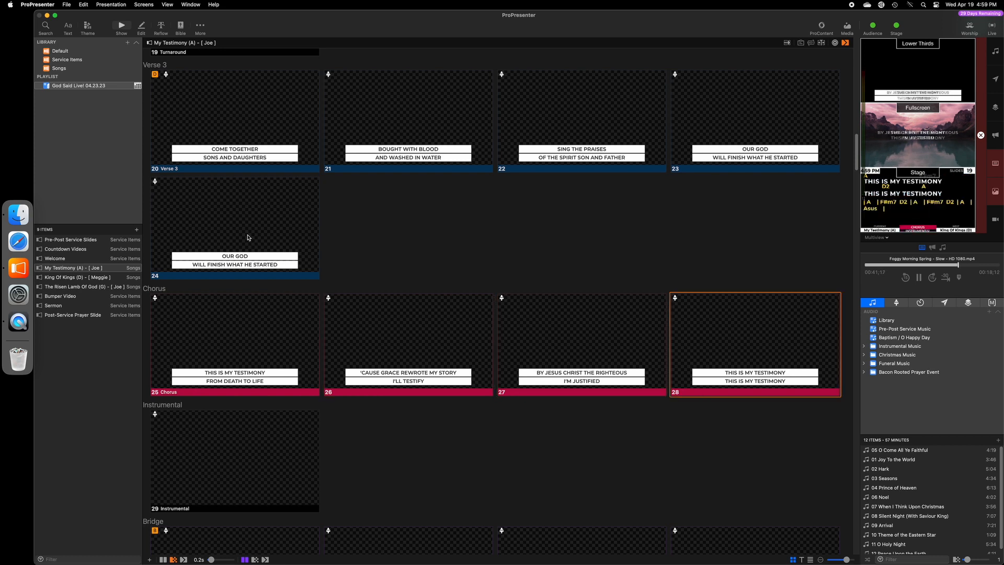
{"action": "key", "text": "Right"}
{"action": "key", "text": "Right"}
{"action": "key", "text": "Right"}
{"action": "key", "text": "Right"}
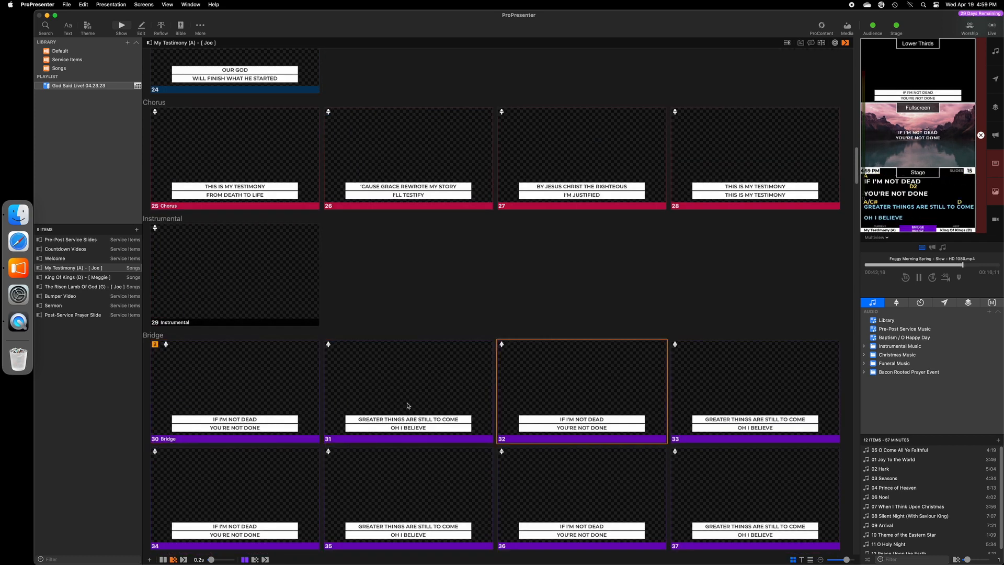
Toggle the thumbnail background color on and off to compare the grouped slides, and leave it enabled.
{"action": "scroll", "coordinate": [408, 405], "scroll_direction": "down", "scroll_amount": 10}
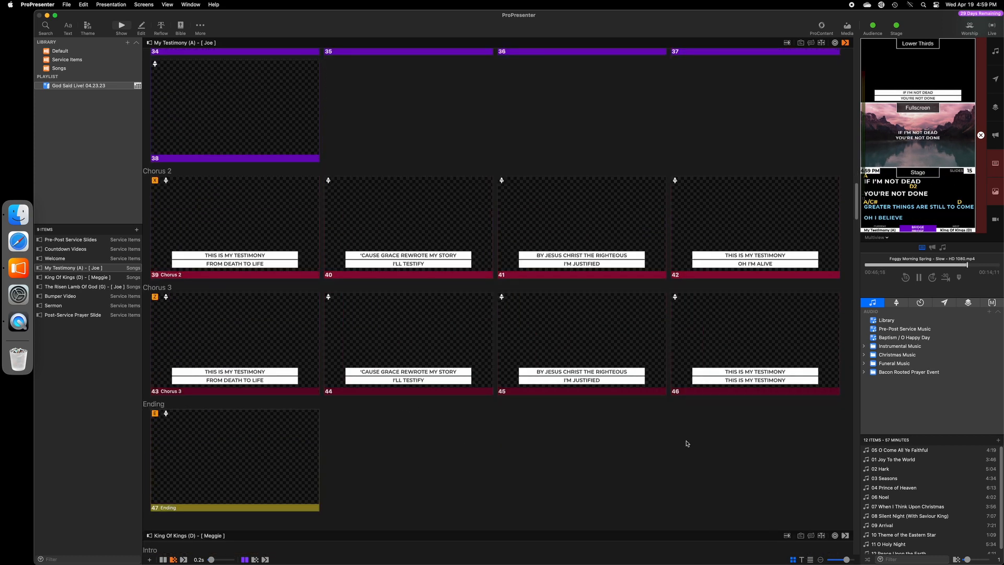
{"action": "scroll", "coordinate": [643, 406], "scroll_direction": "up", "scroll_amount": 15}
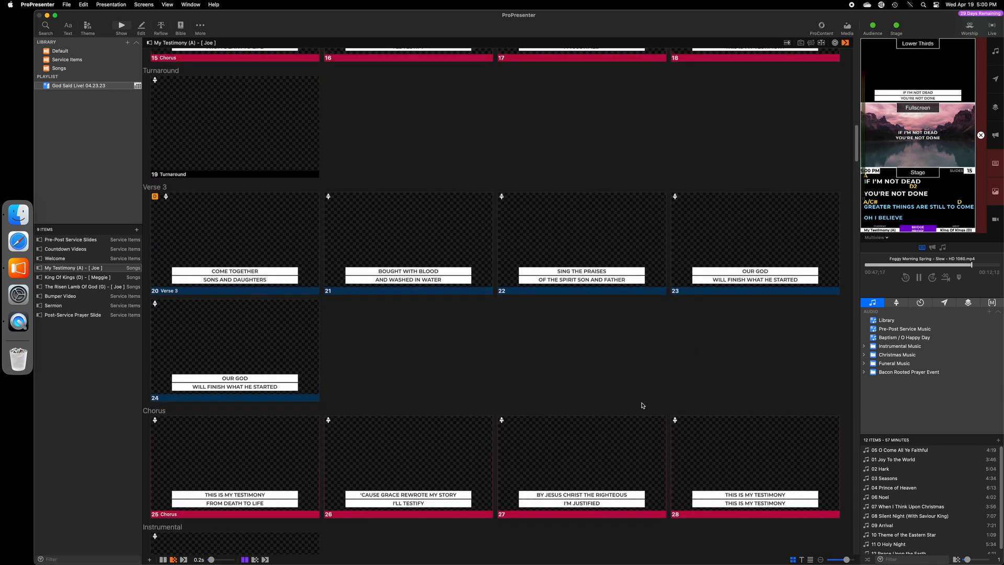
{"action": "left_click", "coordinate": [820, 559]}
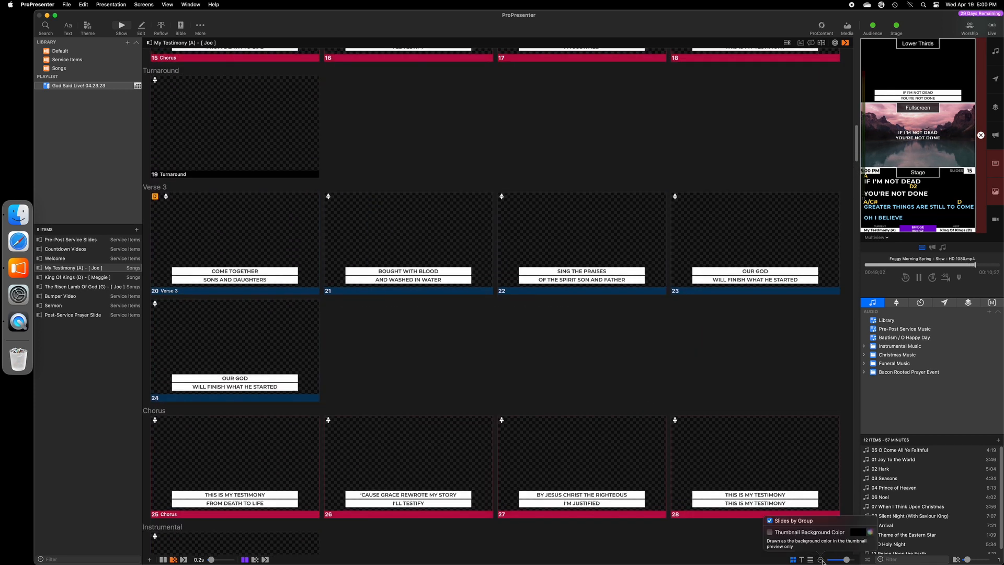
{"action": "left_click", "coordinate": [771, 533]}
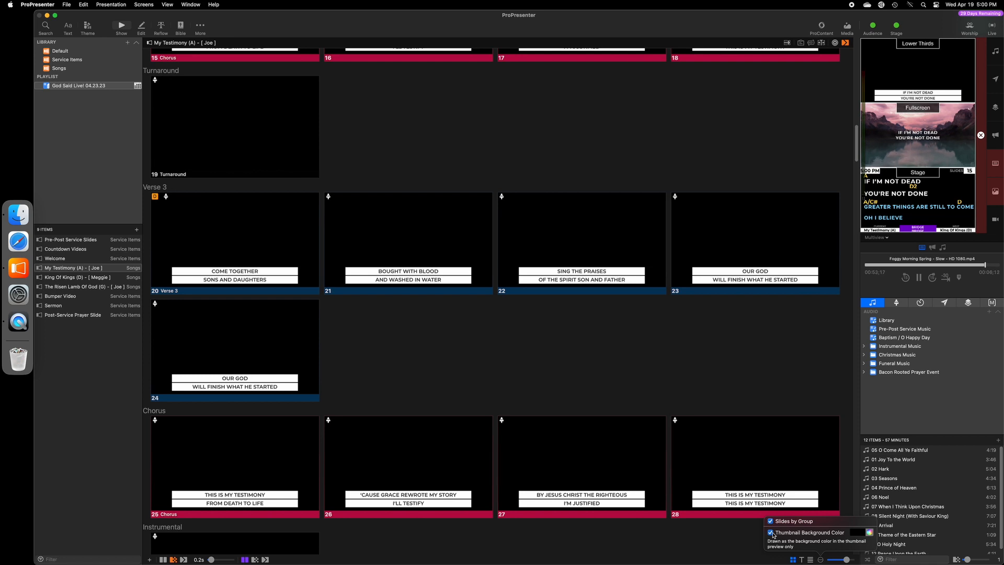
{"action": "left_click", "coordinate": [771, 533]}
{"action": "scroll", "coordinate": [667, 448], "scroll_direction": "up", "scroll_amount": 10}
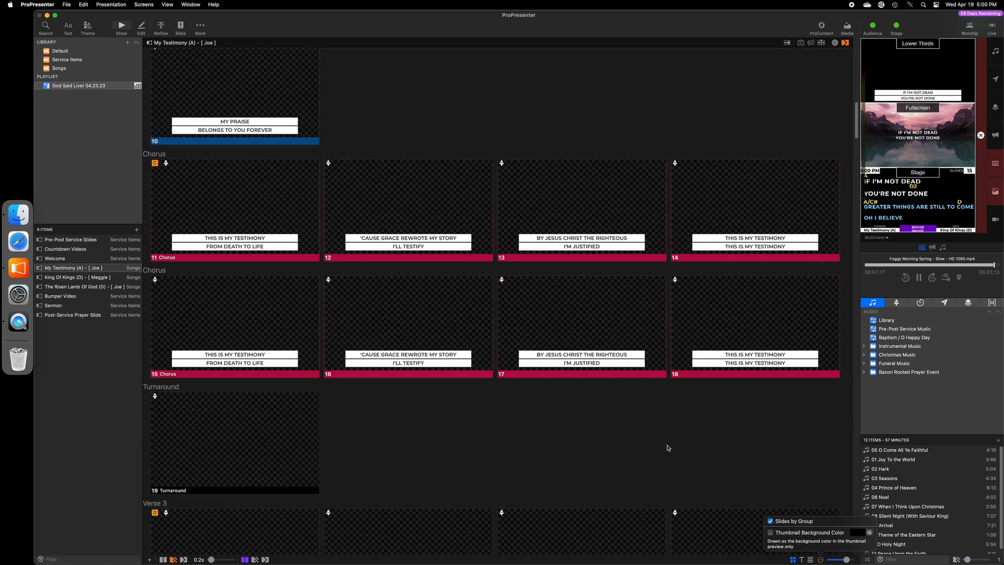
{"action": "left_click", "coordinate": [771, 533]}
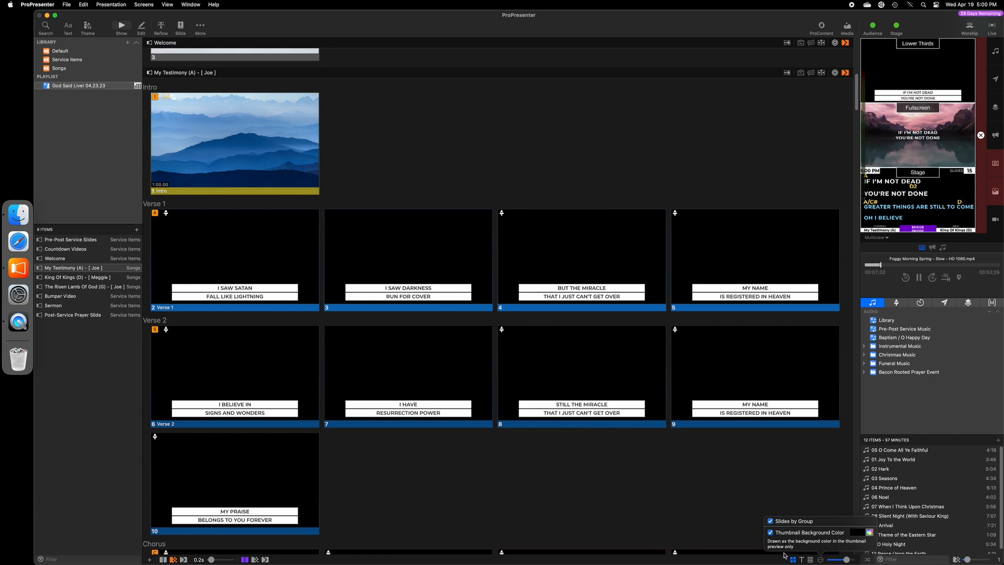
Set the thumbnail background color to Red, return it to Black, and close the color picker.
{"action": "left_click", "coordinate": [869, 532]}
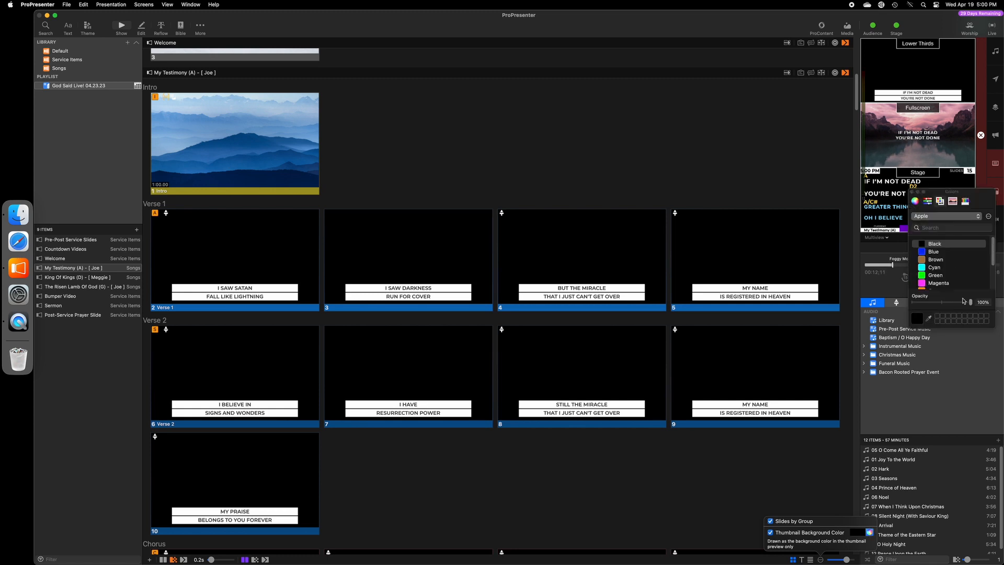
{"action": "scroll", "coordinate": [946, 264], "scroll_direction": "down", "scroll_amount": 3}
{"action": "left_click", "coordinate": [945, 265]}
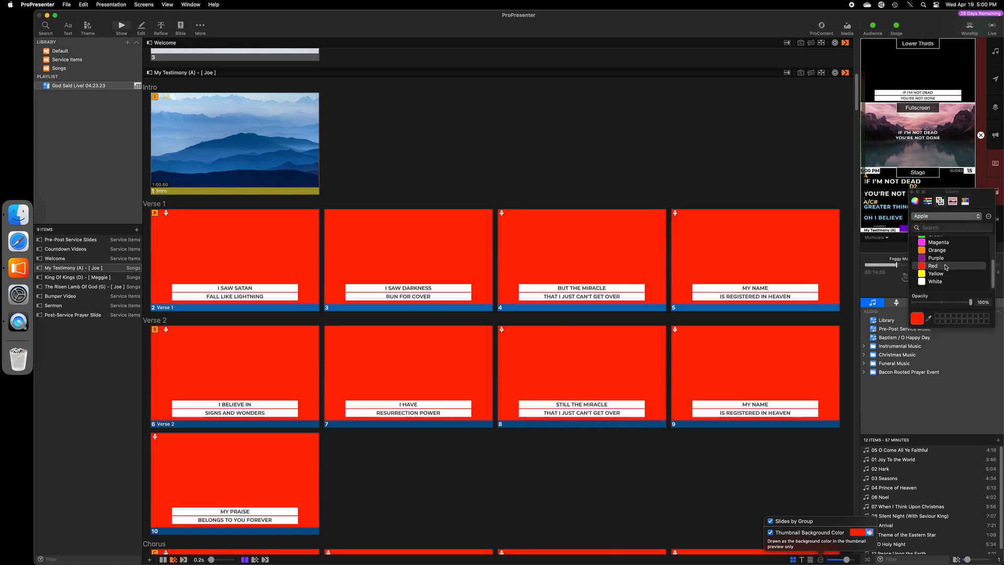
{"action": "scroll", "coordinate": [945, 265], "scroll_direction": "up", "scroll_amount": 3}
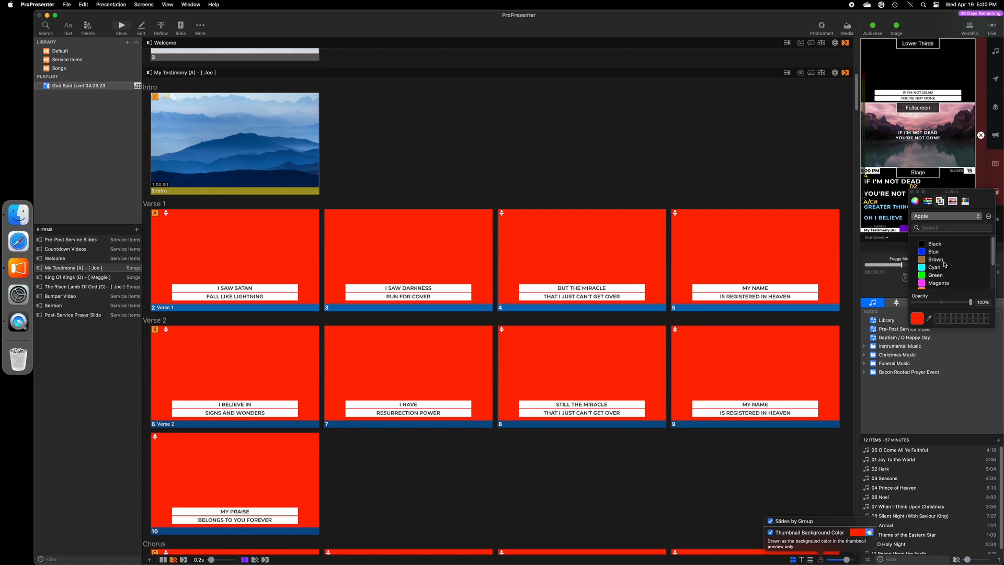
{"action": "left_click", "coordinate": [934, 243]}
{"action": "left_click", "coordinate": [912, 191]}
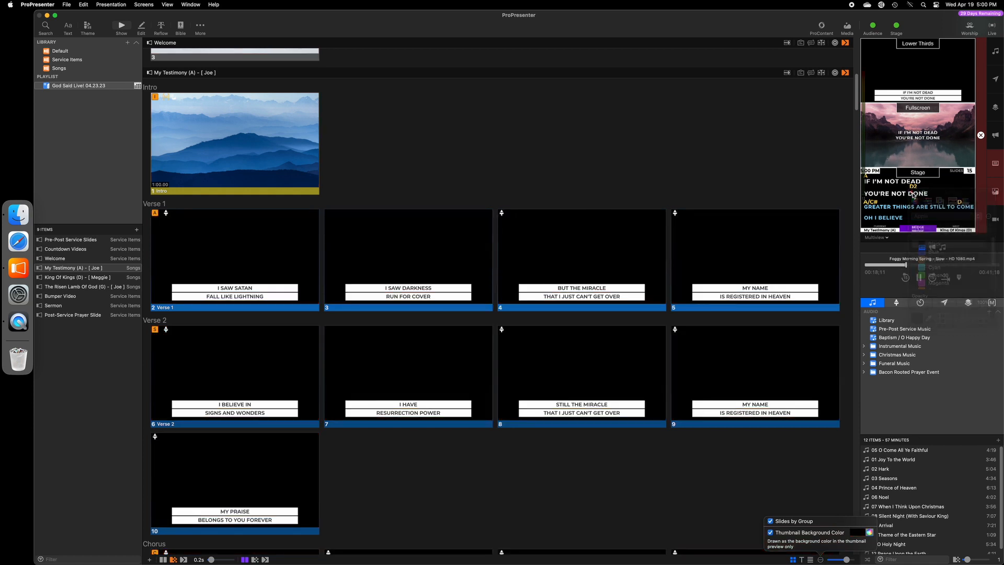
Disable the thumbnail background color and Slides by Group, and close the display options.
{"action": "left_click", "coordinate": [770, 532]}
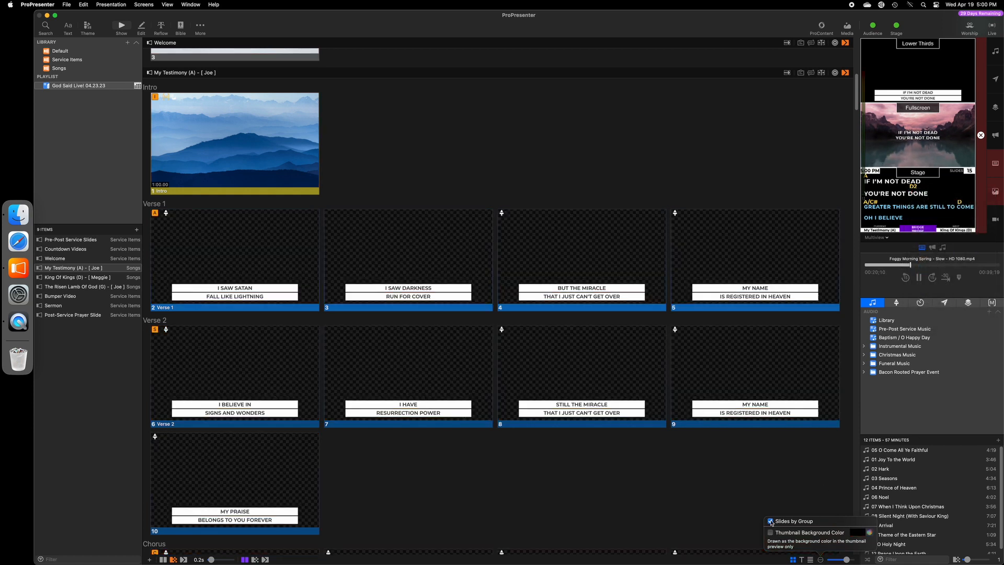
{"action": "left_click", "coordinate": [771, 521]}
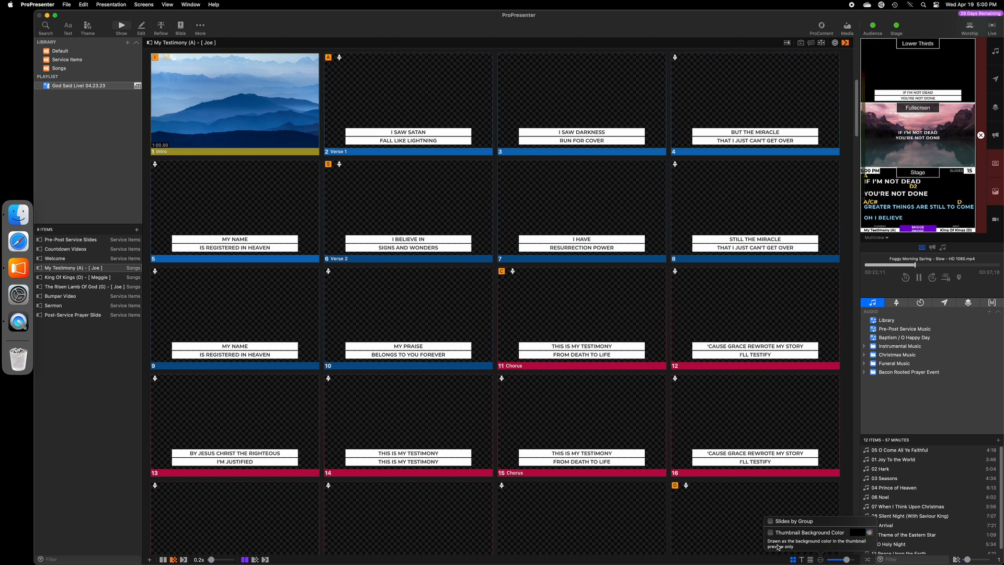
{"action": "left_click", "coordinate": [764, 564]}
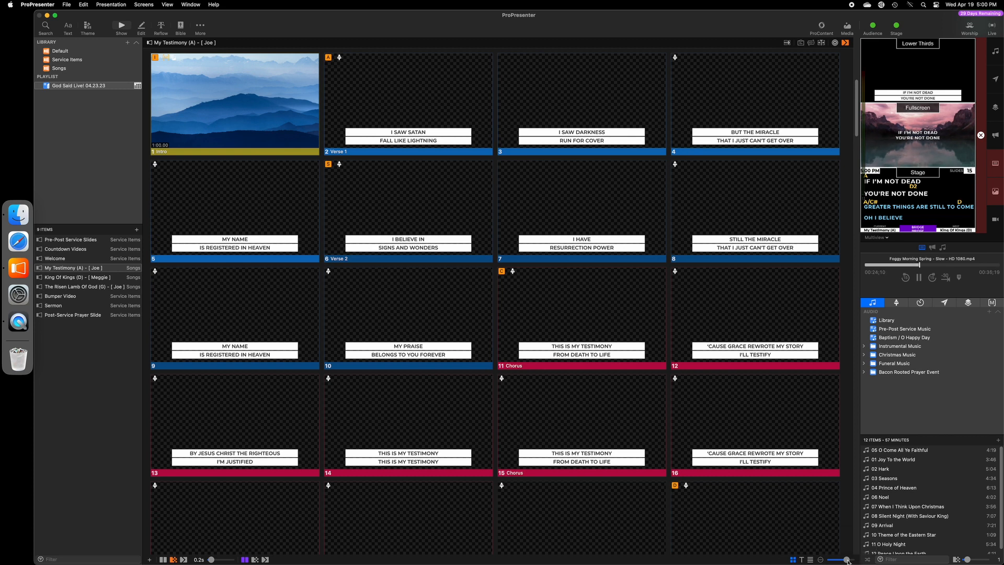
Enlarge the slide thumbnails to three per row and shrink them to four per row.
{"action": "left_click_drag", "start_coordinate": [847, 560], "coordinate": [850, 561]}
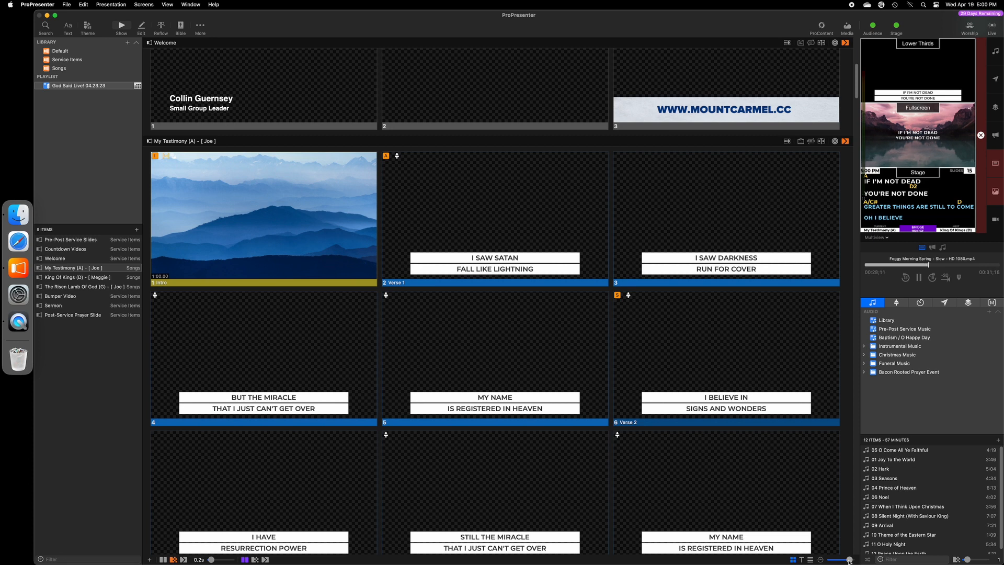
{"action": "mouse_move", "coordinate": [849, 560]}
{"action": "left_mouse_down"}
{"action": "mouse_move", "coordinate": [832, 561]}
{"action": "mouse_move", "coordinate": [844, 561]}
{"action": "left_mouse_up"}
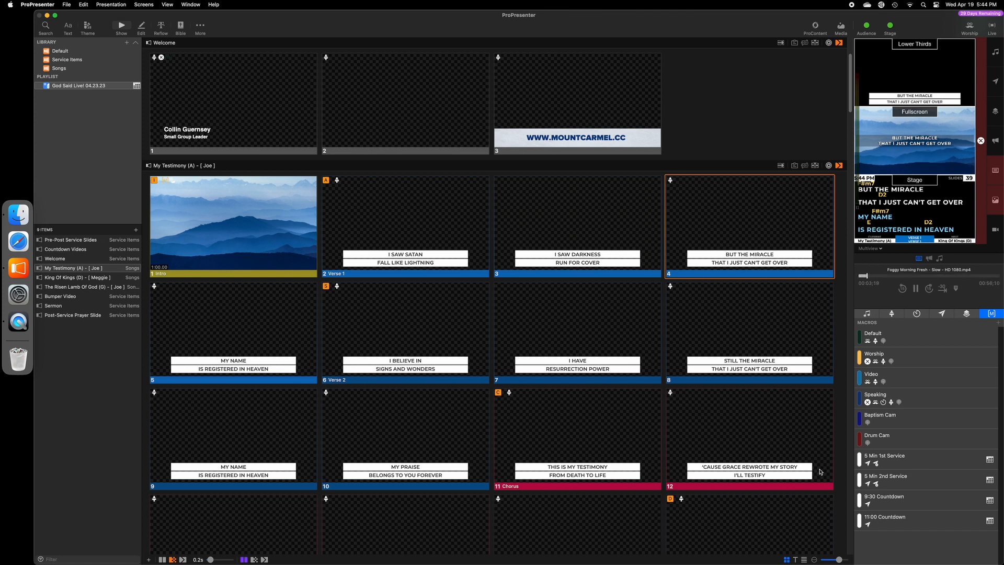
Switch the slides to the text-only view and set its font to CMG Sans at 50 pt.
{"action": "left_click", "coordinate": [795, 560]}
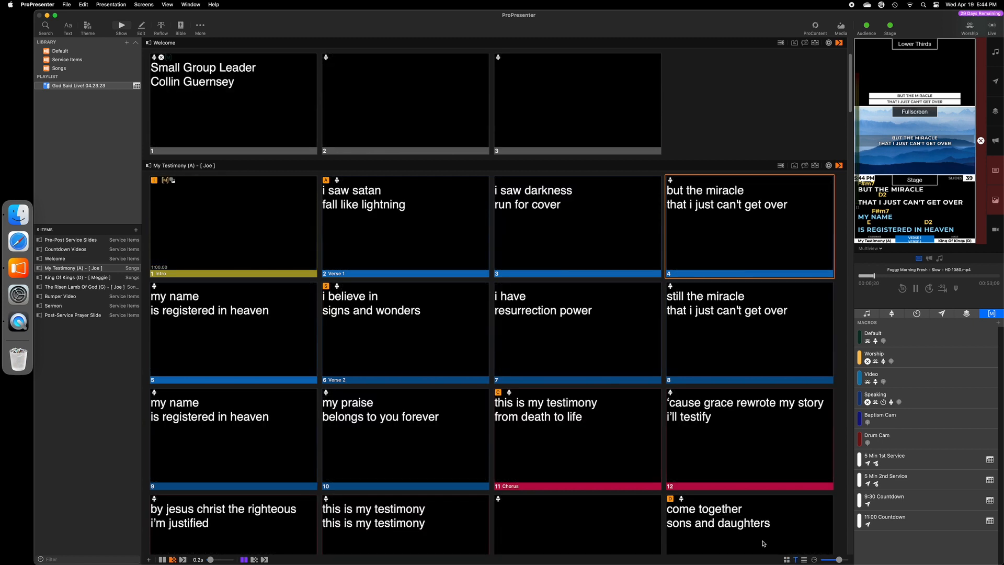
{"action": "left_click", "coordinate": [815, 559]}
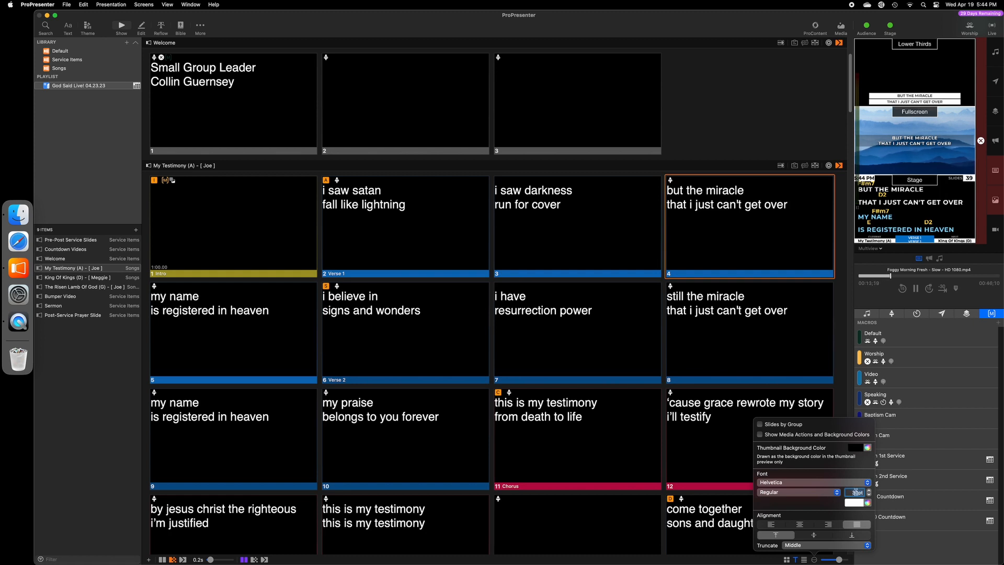
{"action": "type", "text": "50"}
{"action": "key", "text": "Return"}
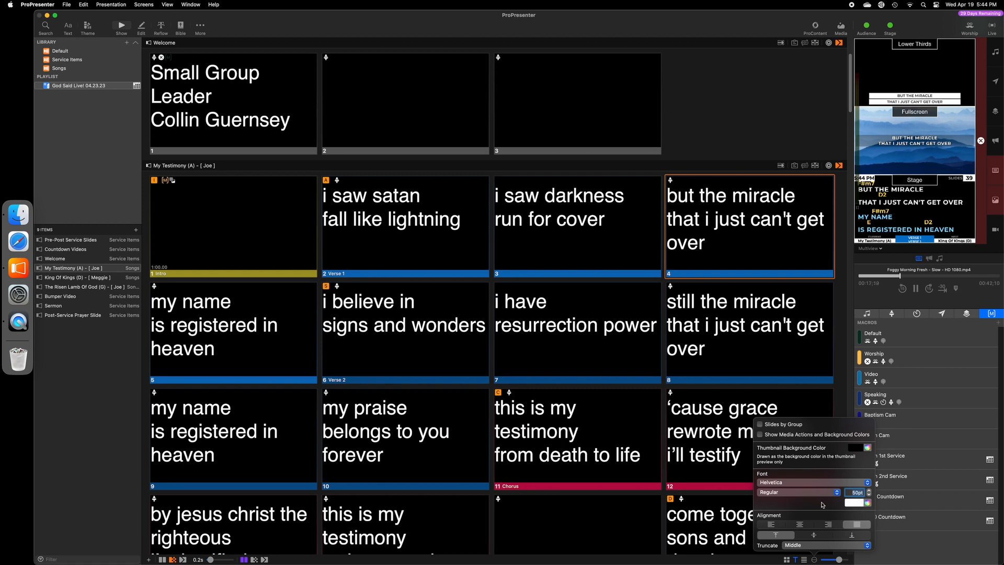
{"action": "left_click", "coordinate": [818, 483]}
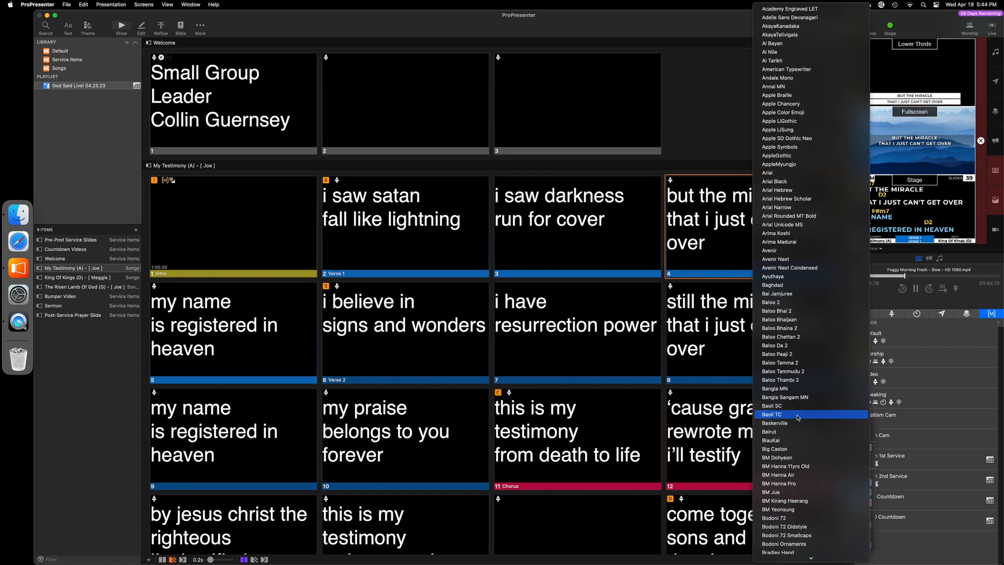
{"action": "scroll", "coordinate": [798, 417], "scroll_direction": "down", "scroll_amount": 5}
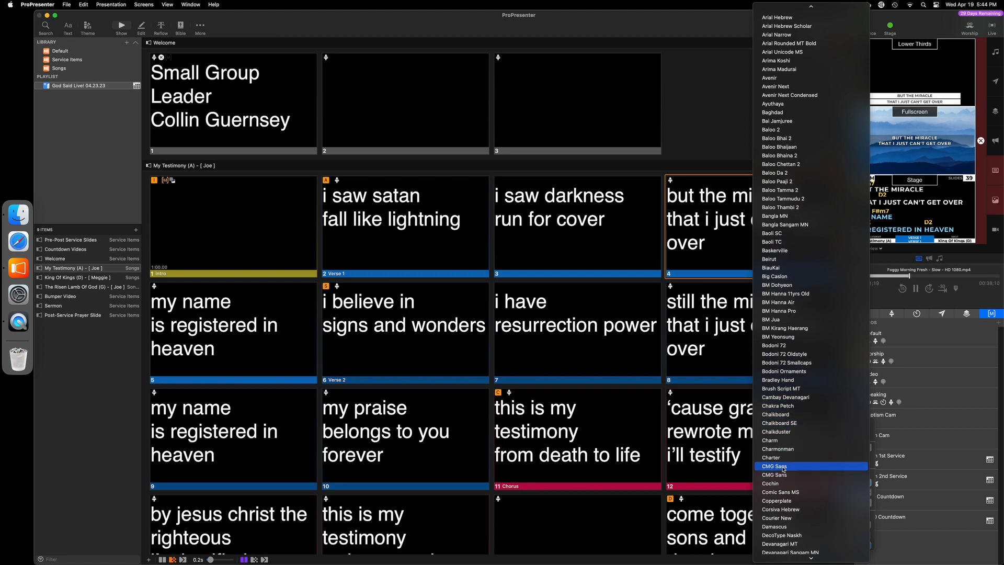
{"action": "left_click", "coordinate": [783, 467]}
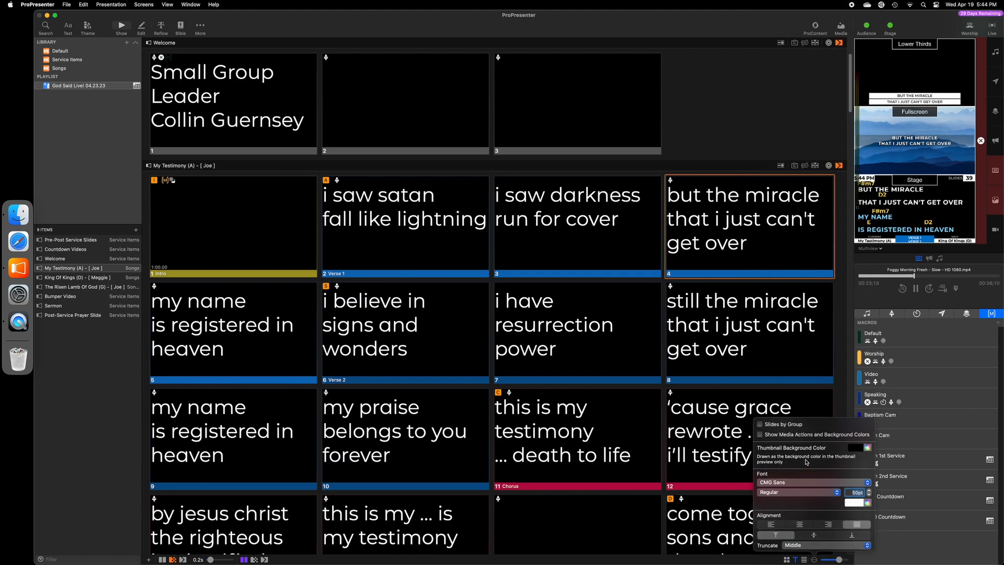
Show media actions and background colors in the text view, and center the slide text horizontally and vertically.
{"action": "left_click", "coordinate": [761, 434]}
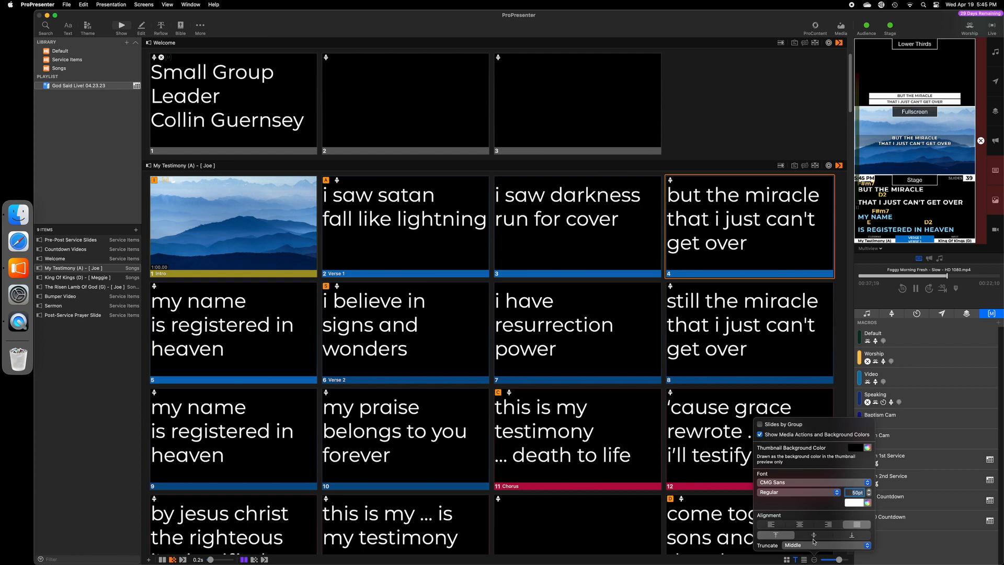
{"action": "left_click", "coordinate": [800, 524]}
{"action": "left_click", "coordinate": [814, 535]}
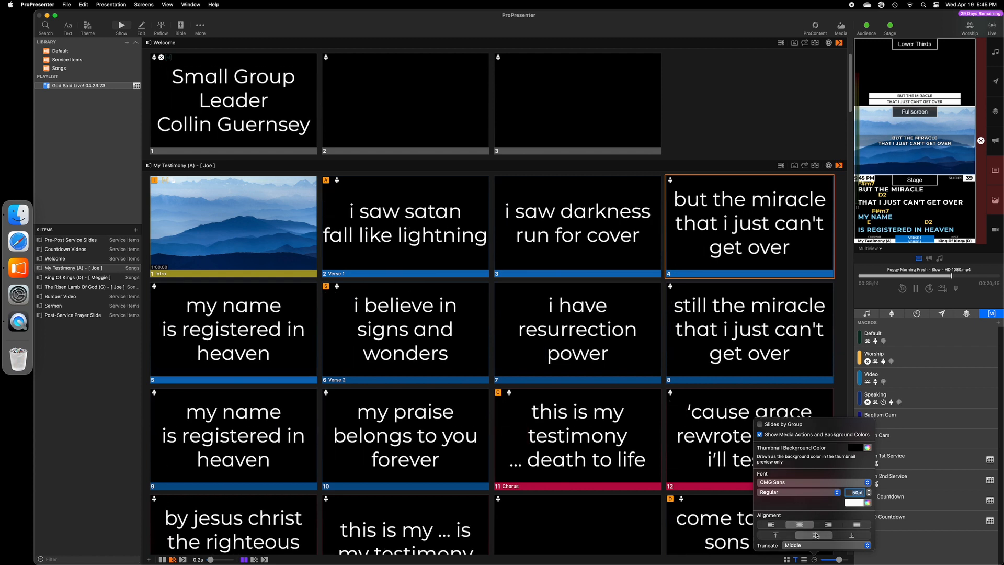
Switch the slides to the table view and center its text horizontally and vertically.
{"action": "left_click", "coordinate": [805, 559]}
{"action": "left_click", "coordinate": [814, 560]}
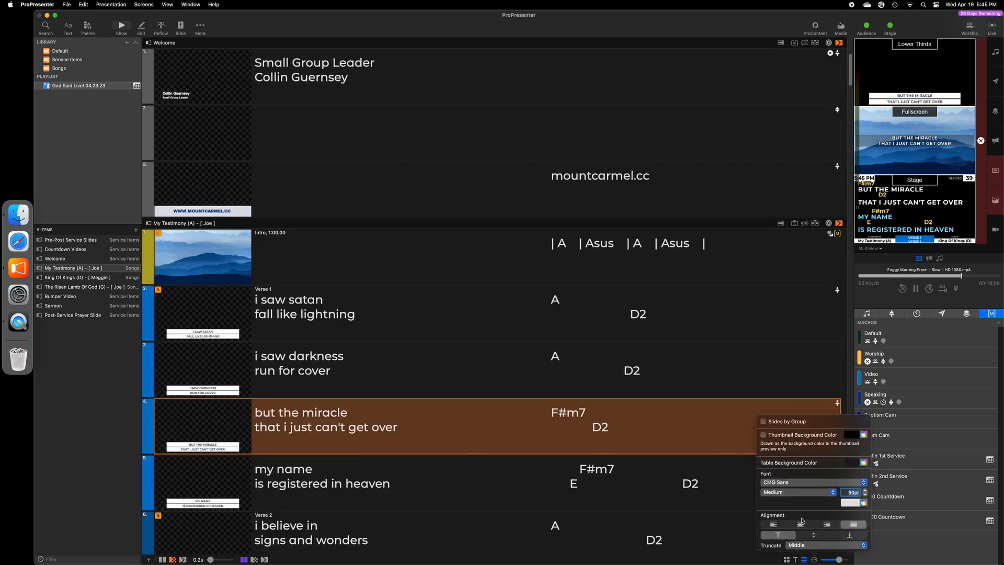
{"action": "left_click", "coordinate": [803, 525]}
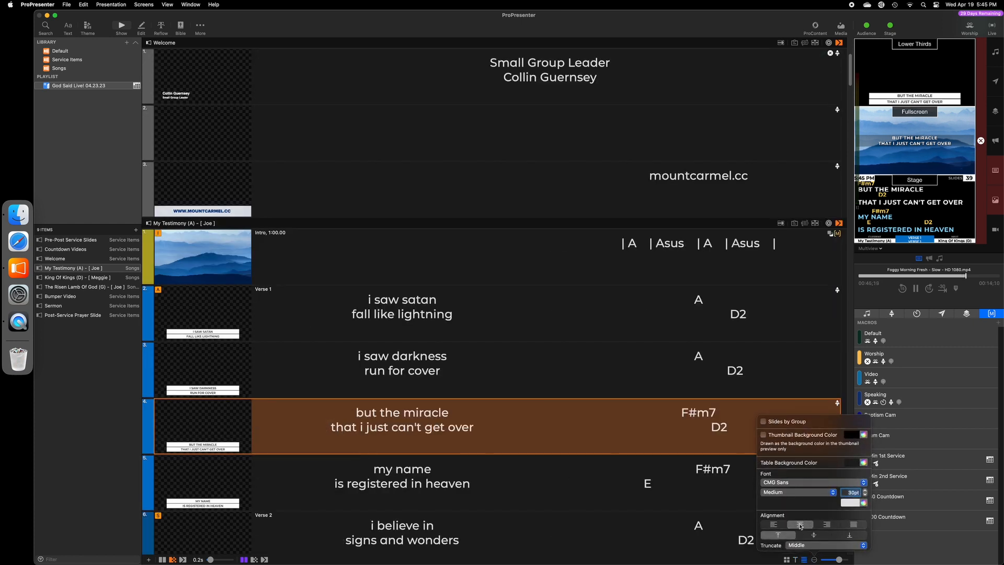
{"action": "left_click", "coordinate": [814, 535]}
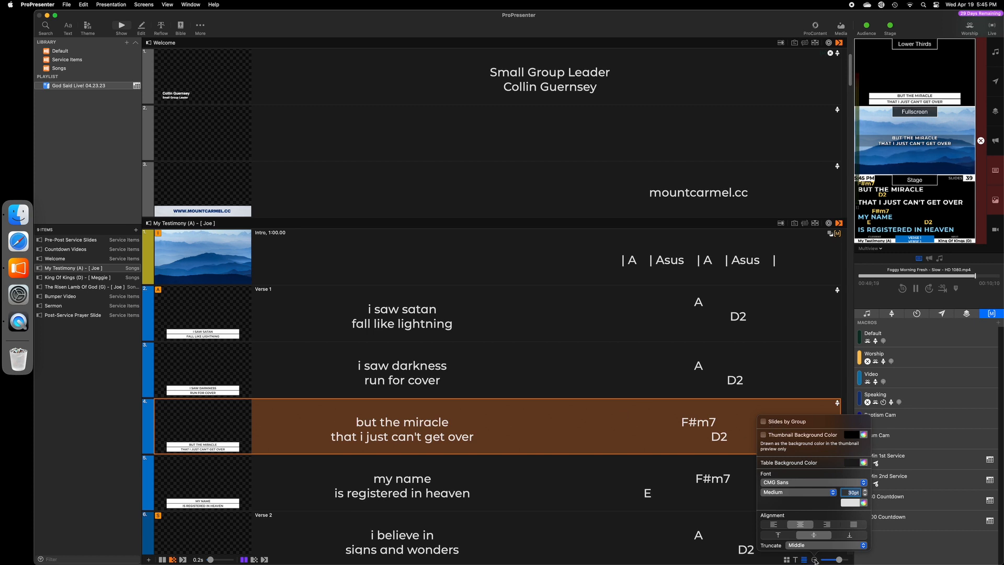
Return to the text-only view, comparing it with the thumbnail grid view for the My Testimony slides.
{"action": "left_click", "coordinate": [787, 560]}
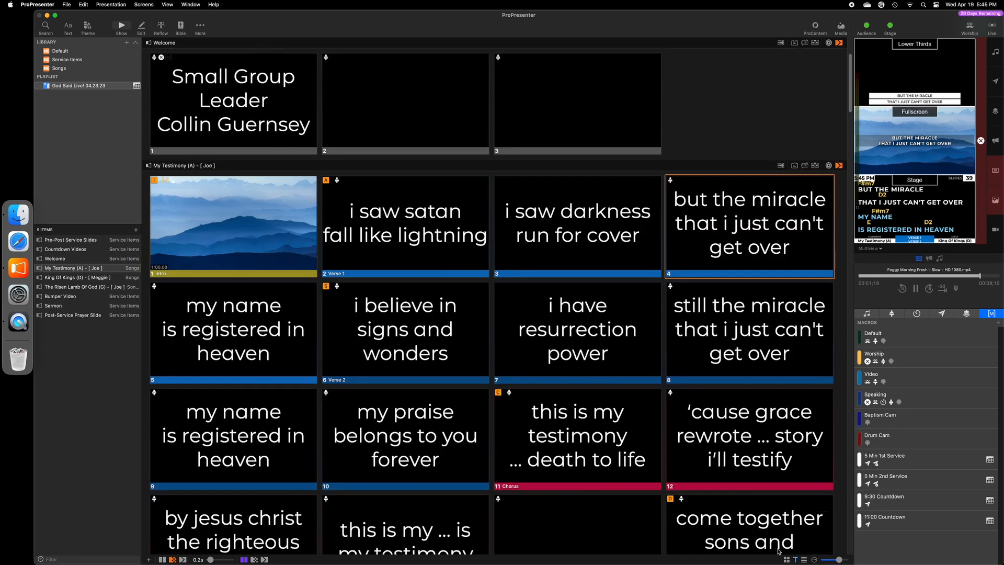
{"action": "scroll", "coordinate": [464, 359], "scroll_direction": "down", "scroll_amount": 4}
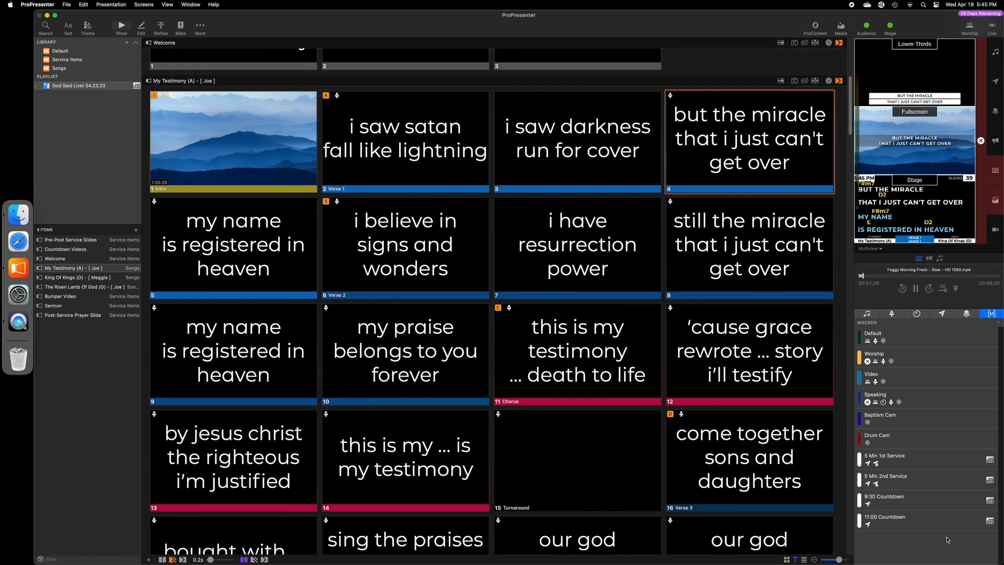
{"action": "left_click", "coordinate": [787, 560]}
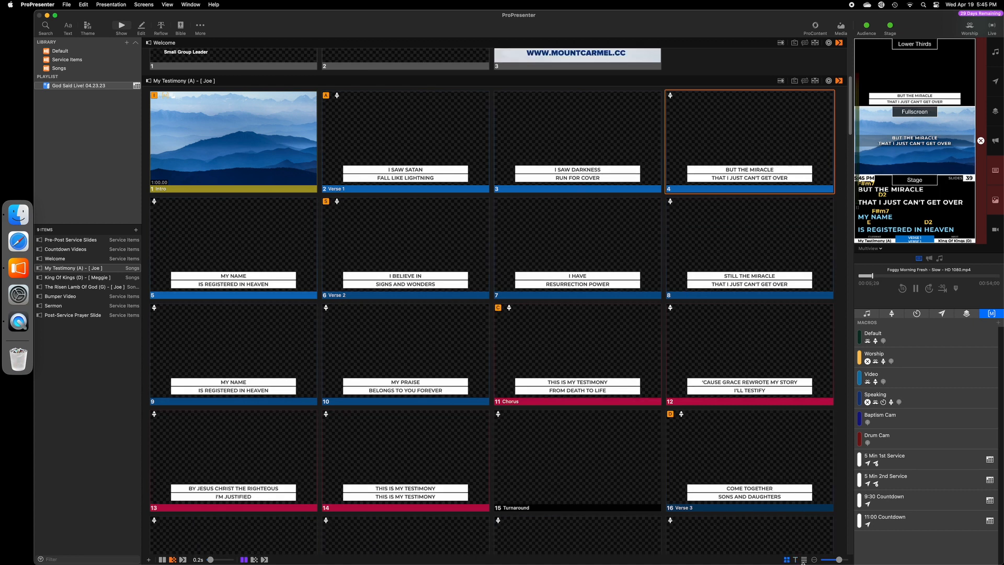
{"action": "left_click", "coordinate": [795, 559]}
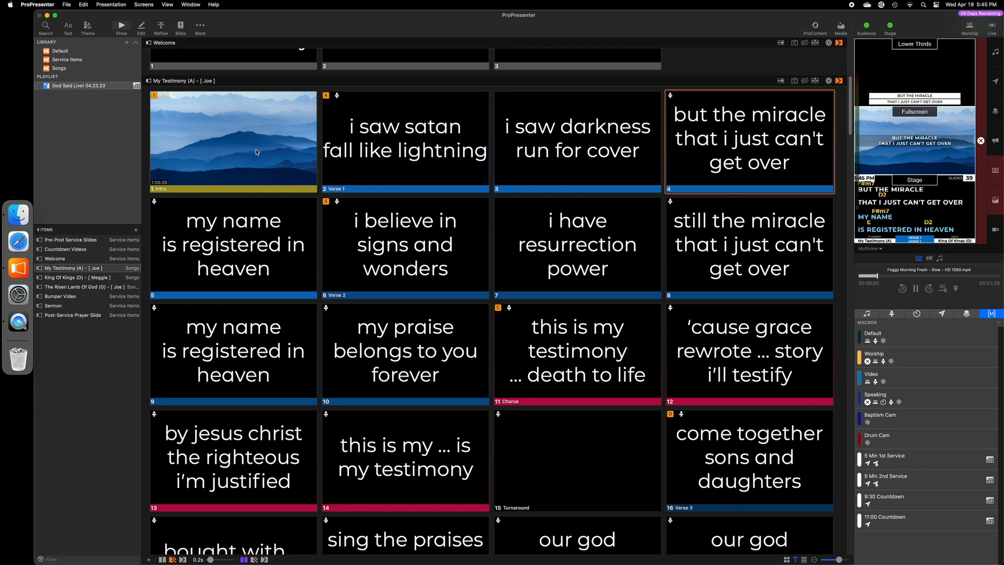
Trigger the first Verse 1 slide of My Testimony live, and review the text view's display options.
{"action": "left_click", "coordinate": [360, 163]}
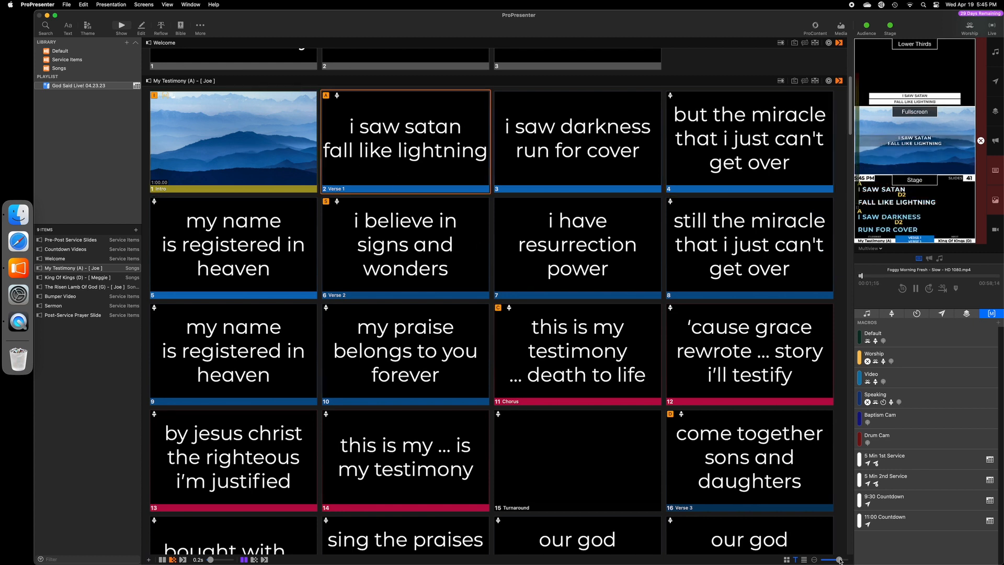
{"action": "left_click", "coordinate": [814, 560]}
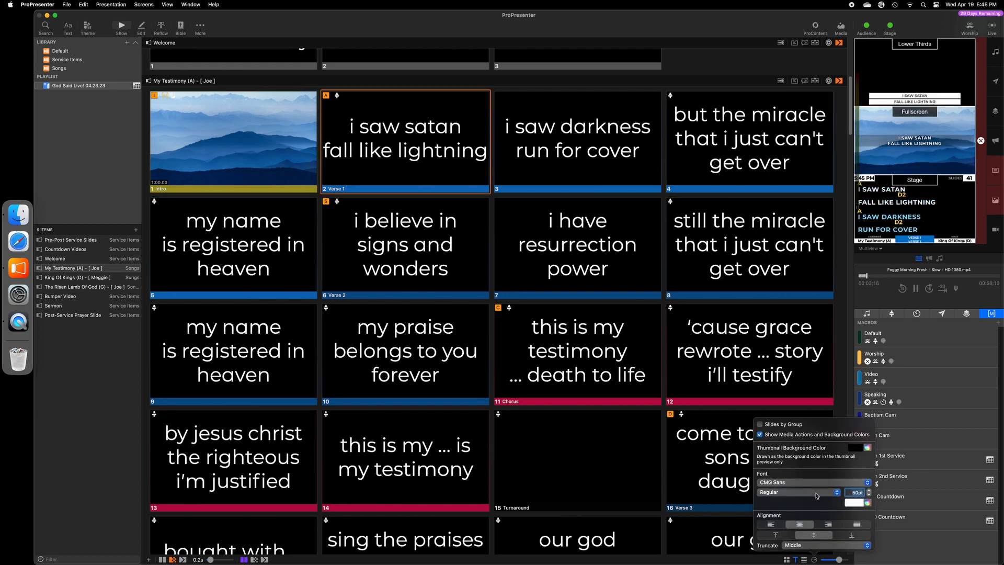
{"action": "left_click", "coordinate": [695, 405]}
{"action": "left_click", "coordinate": [695, 406]}
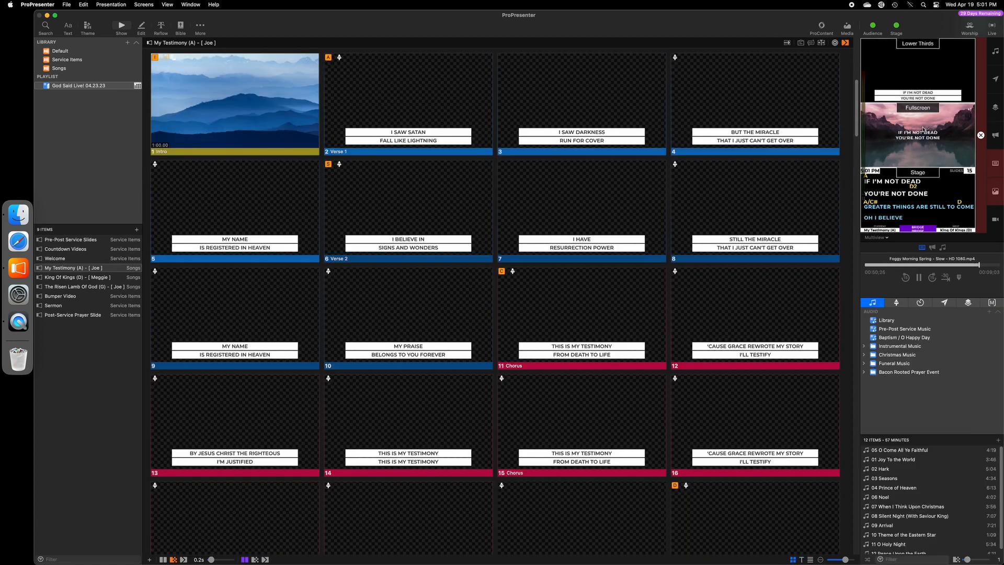
Toggle the Audience and Stage screen outputs off and back on.
{"action": "left_click", "coordinate": [896, 27]}
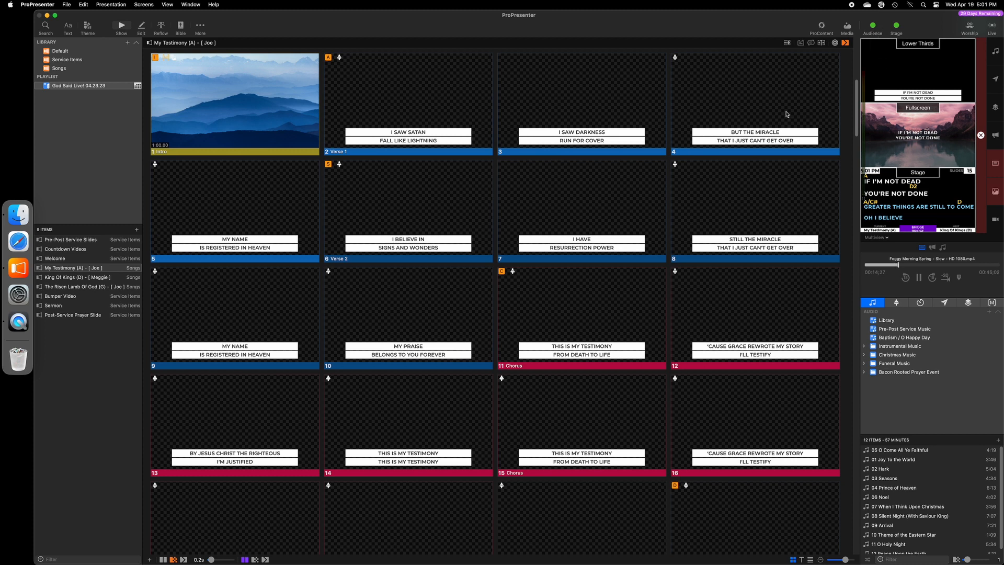
{"action": "left_click", "coordinate": [873, 26]}
{"action": "left_click", "coordinate": [896, 26]}
{"action": "left_click", "coordinate": [896, 26]}
{"action": "left_click", "coordinate": [873, 27]}
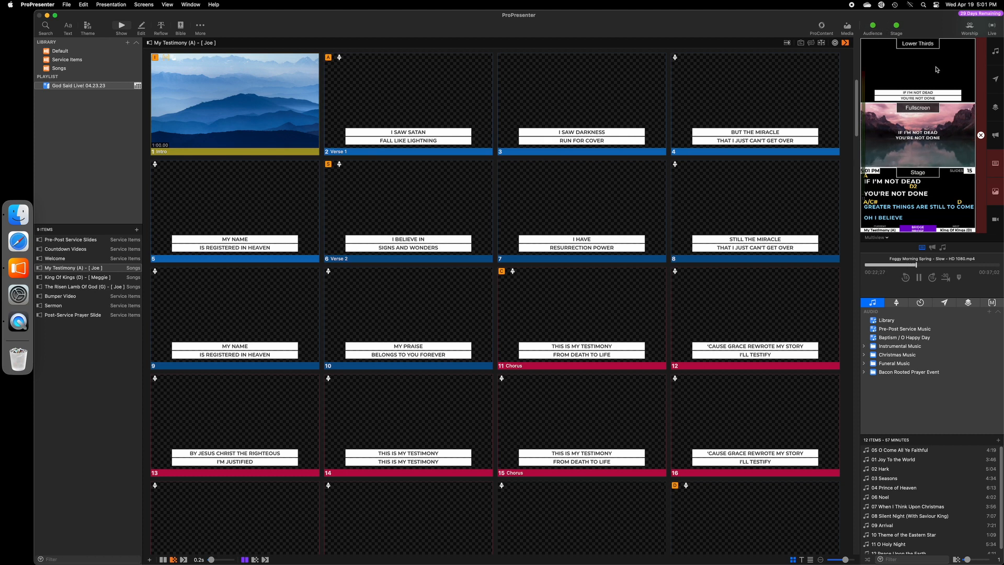
Switch the audience look to Speaking to compare the outputs, and return it to Worship.
{"action": "left_click", "coordinate": [975, 28]}
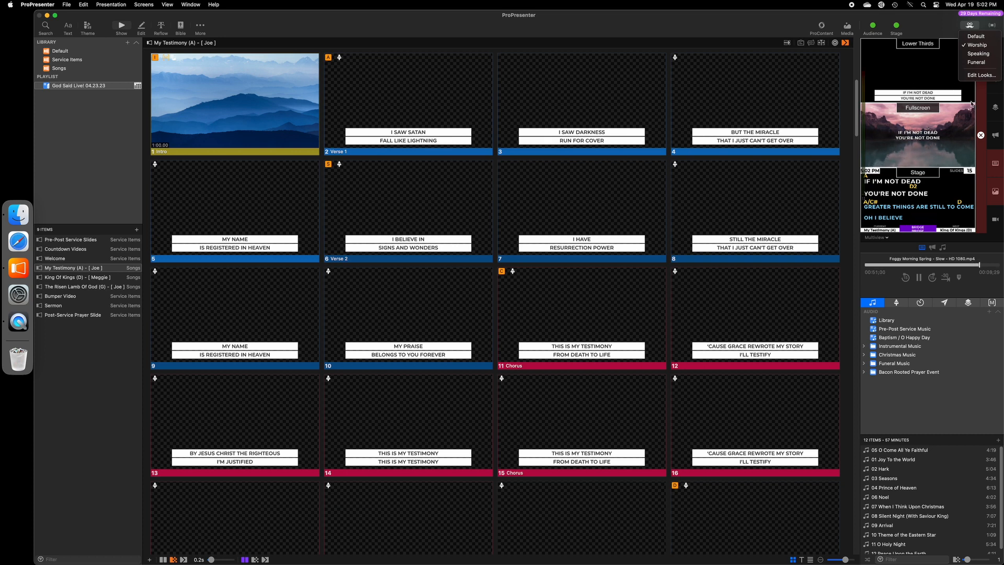
{"action": "left_click", "coordinate": [976, 54]}
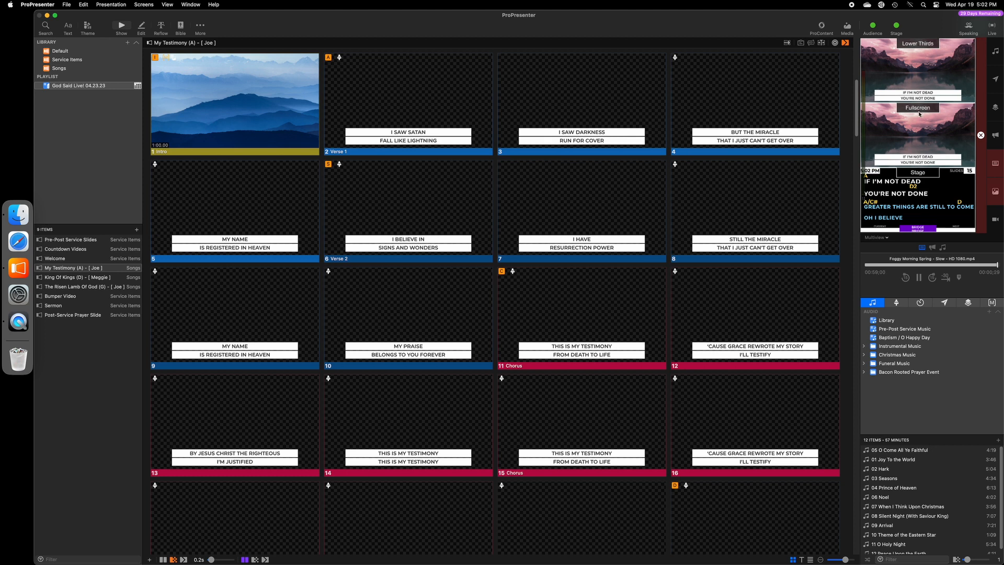
{"action": "left_click", "coordinate": [966, 30]}
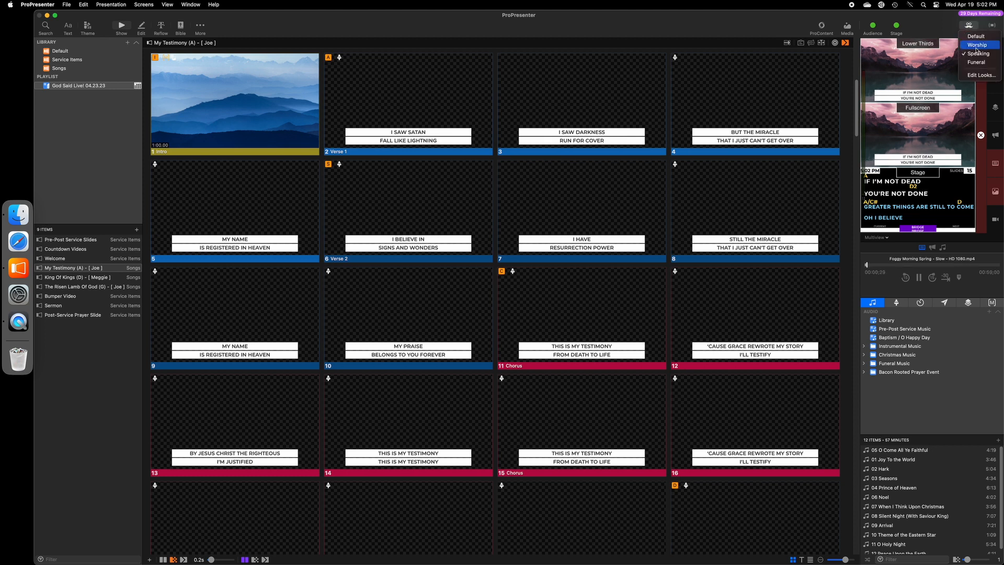
{"action": "left_click", "coordinate": [973, 46]}
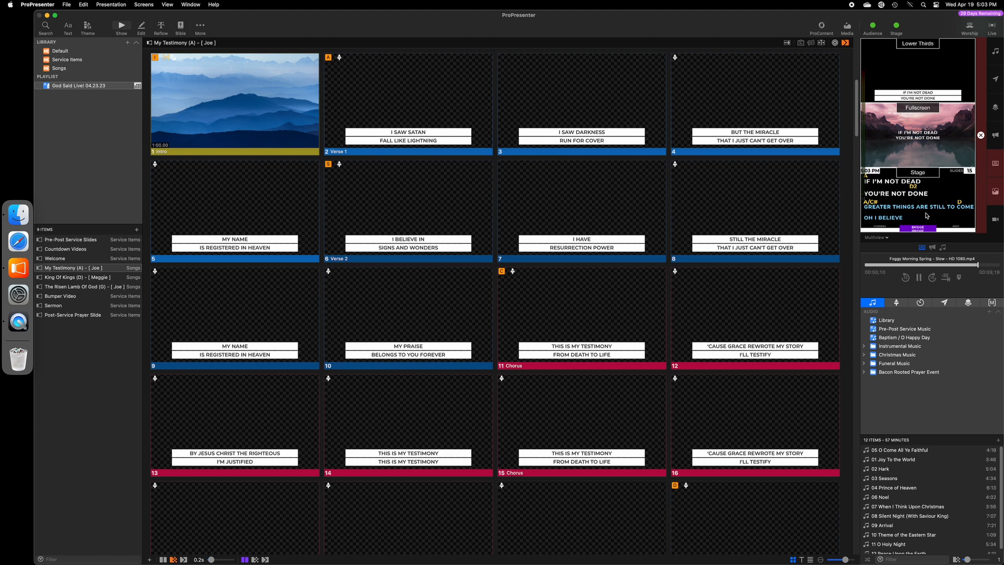
Preview the Main Screen, Fullscreen and Confidence Screen outputs one by one, and return the preview to Multiview.
{"action": "left_click", "coordinate": [877, 237]}
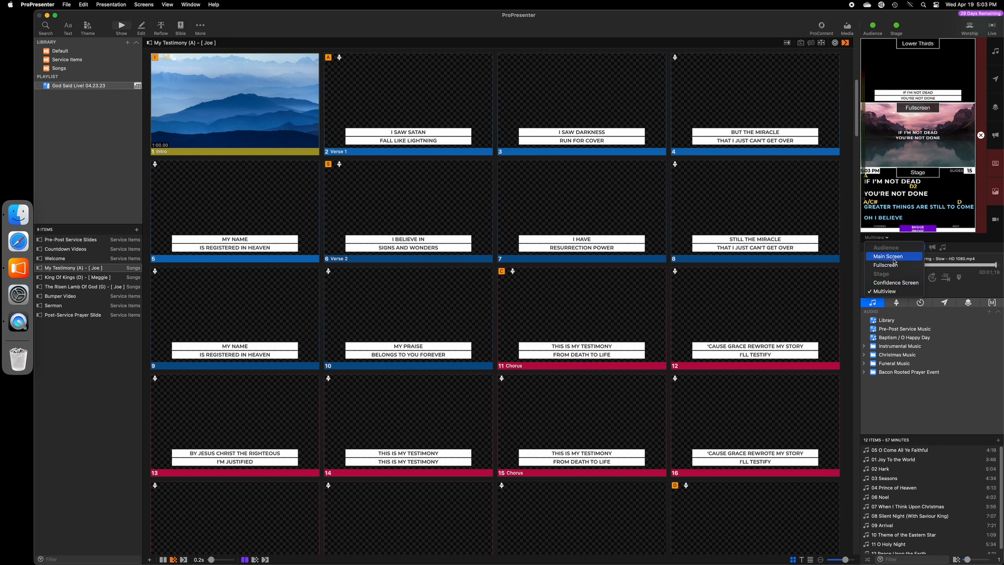
{"action": "left_click", "coordinate": [895, 259]}
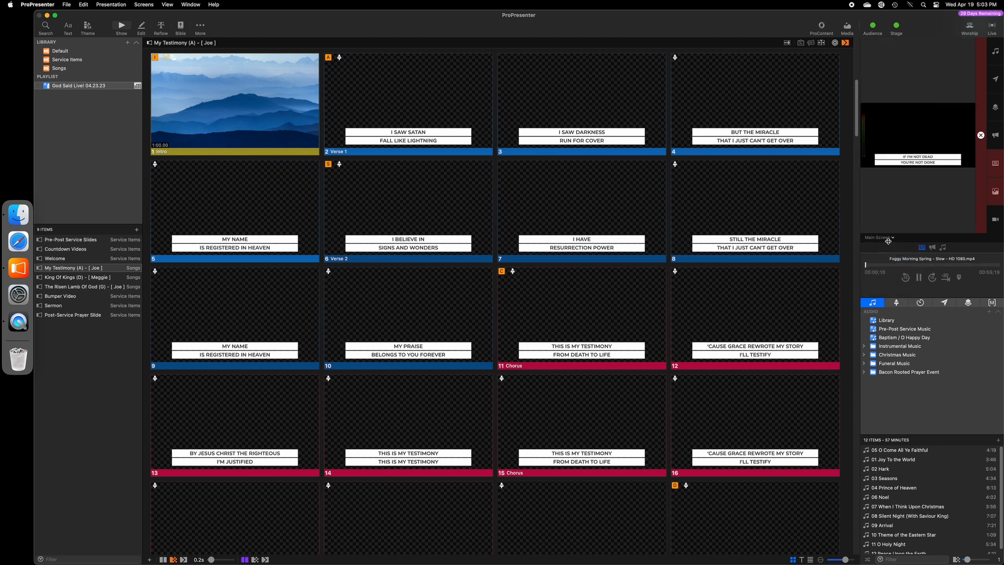
{"action": "left_click", "coordinate": [887, 239]}
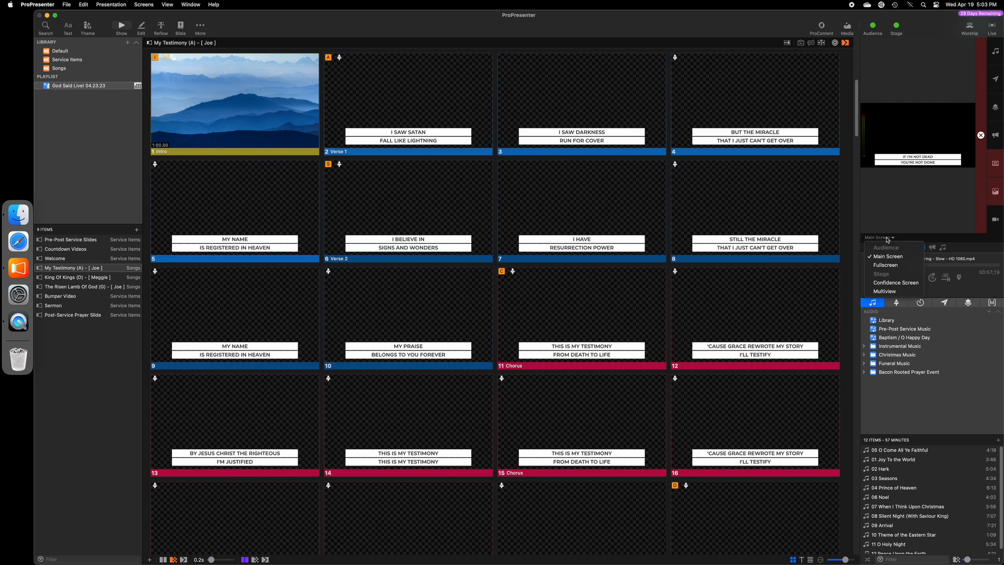
{"action": "left_click", "coordinate": [889, 264]}
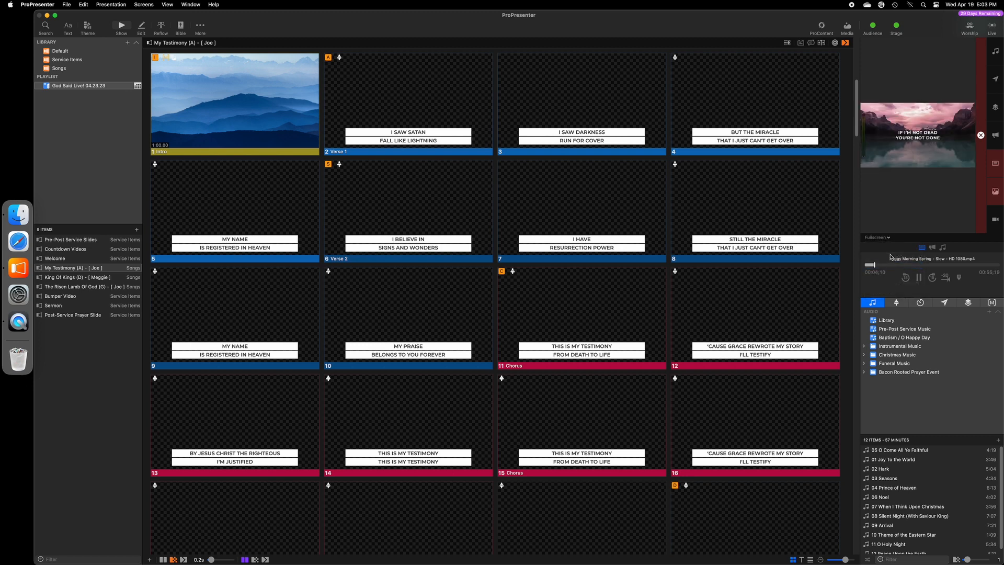
{"action": "left_click", "coordinate": [887, 239]}
{"action": "left_click", "coordinate": [896, 282]}
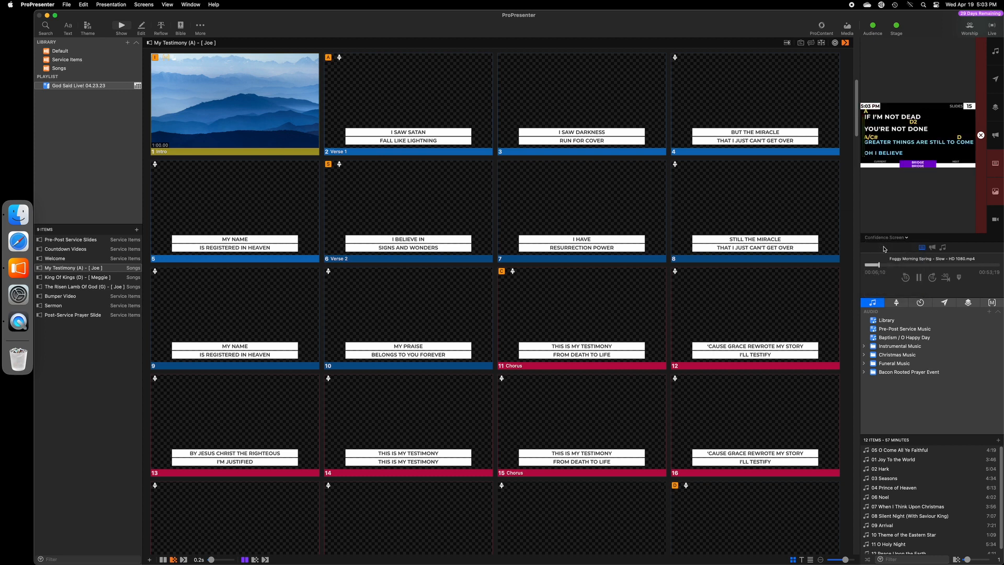
{"action": "left_click", "coordinate": [882, 238]}
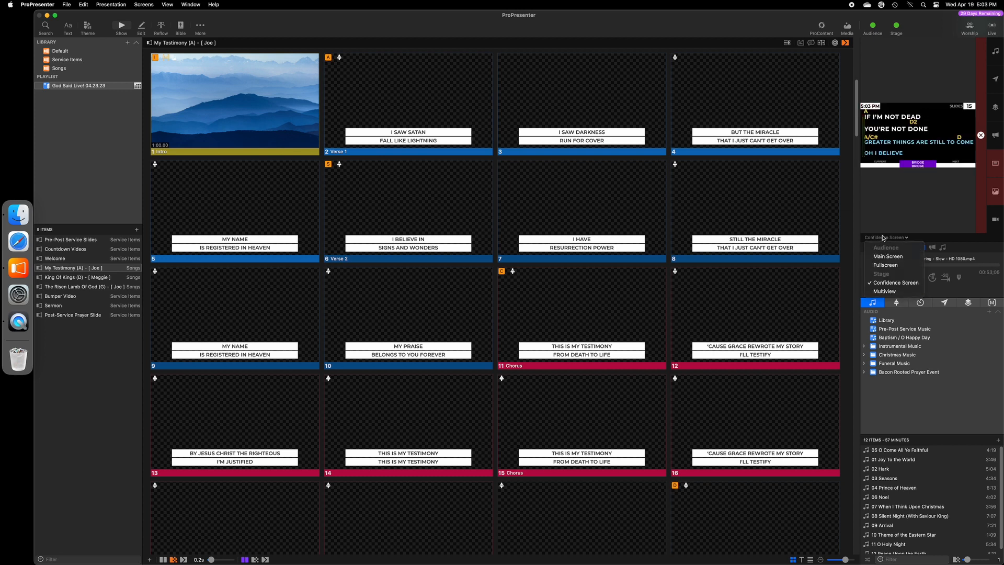
{"action": "left_click", "coordinate": [885, 291]}
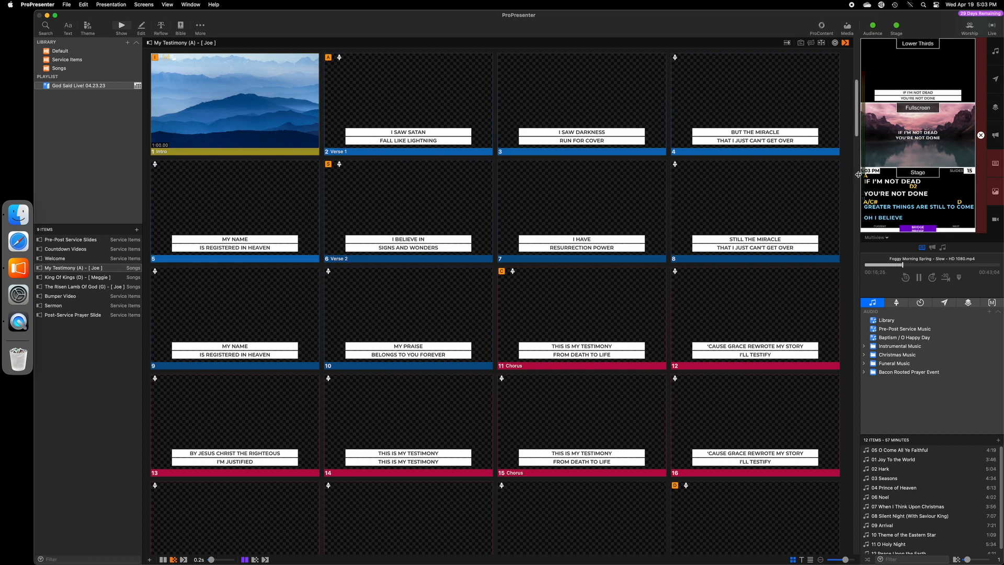
Enlarge the Multiview output preview by widening its pane and increasing its height.
{"action": "left_click_drag", "start_coordinate": [859, 175], "coordinate": [782, 190]}
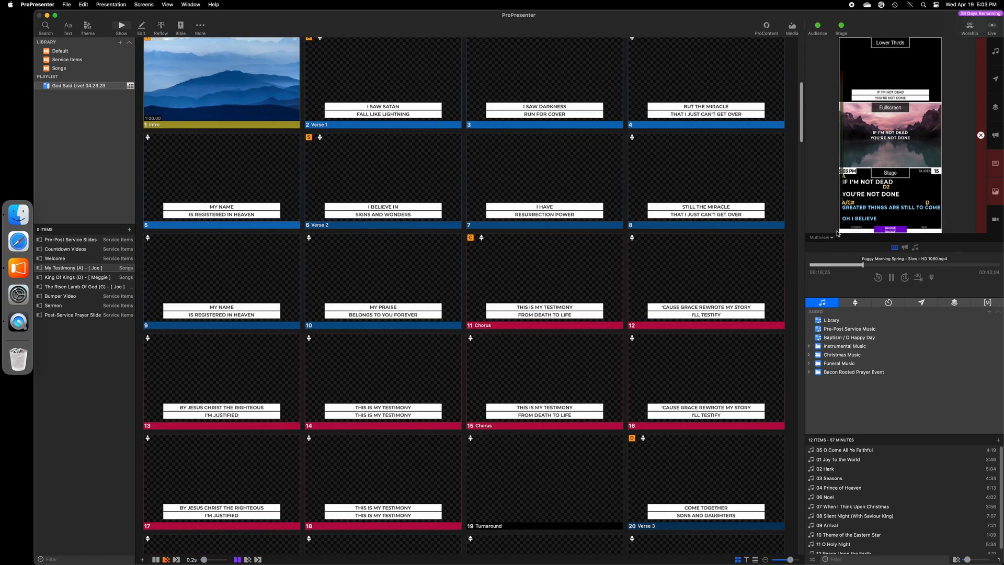
{"action": "left_click_drag", "start_coordinate": [954, 242], "coordinate": [969, 337]}
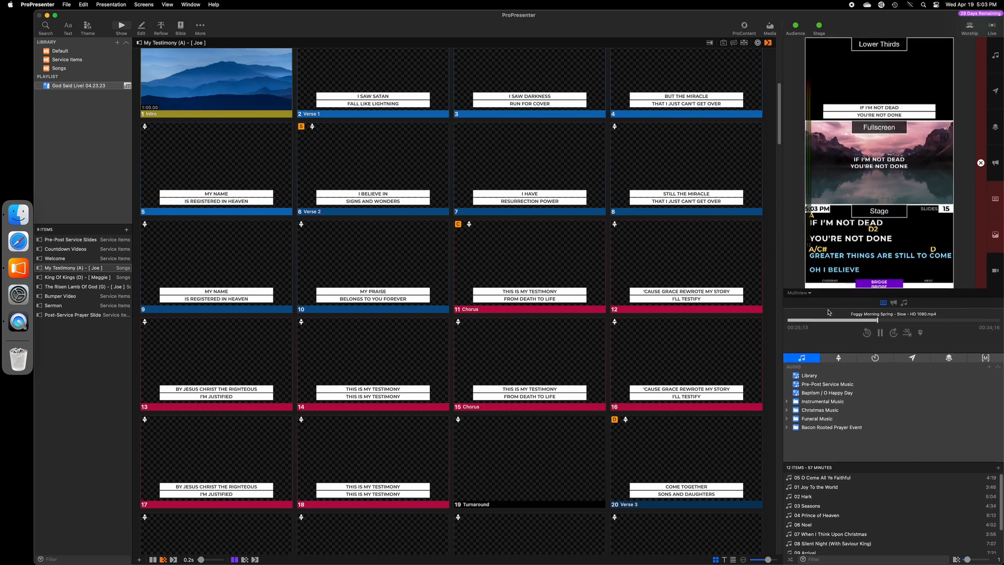
Show only the Fullscreen output in the preview and reduce the preview area's height to fit it.
{"action": "left_click", "coordinate": [805, 293]}
{"action": "left_click", "coordinate": [813, 320]}
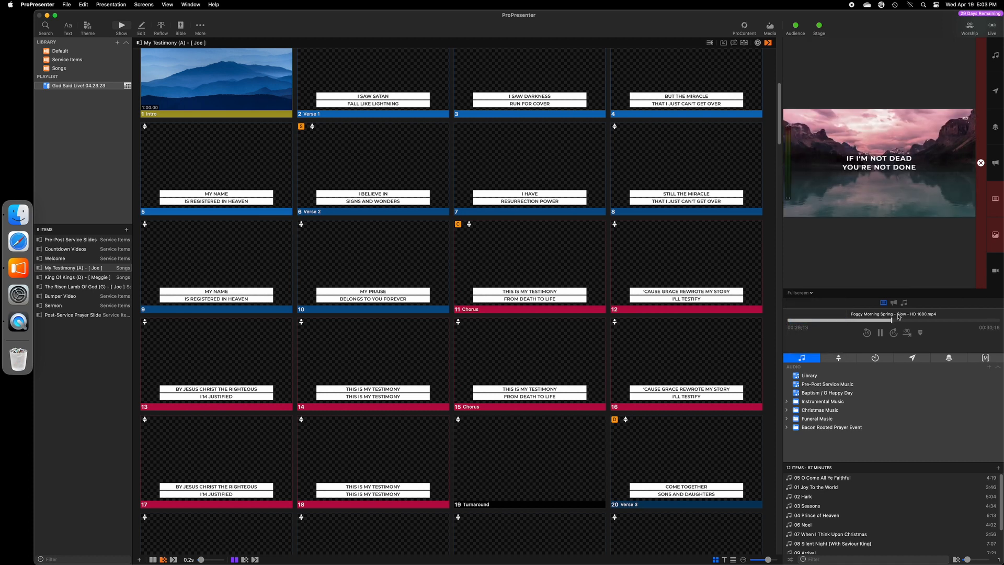
{"action": "left_click_drag", "start_coordinate": [944, 297], "coordinate": [936, 253]}
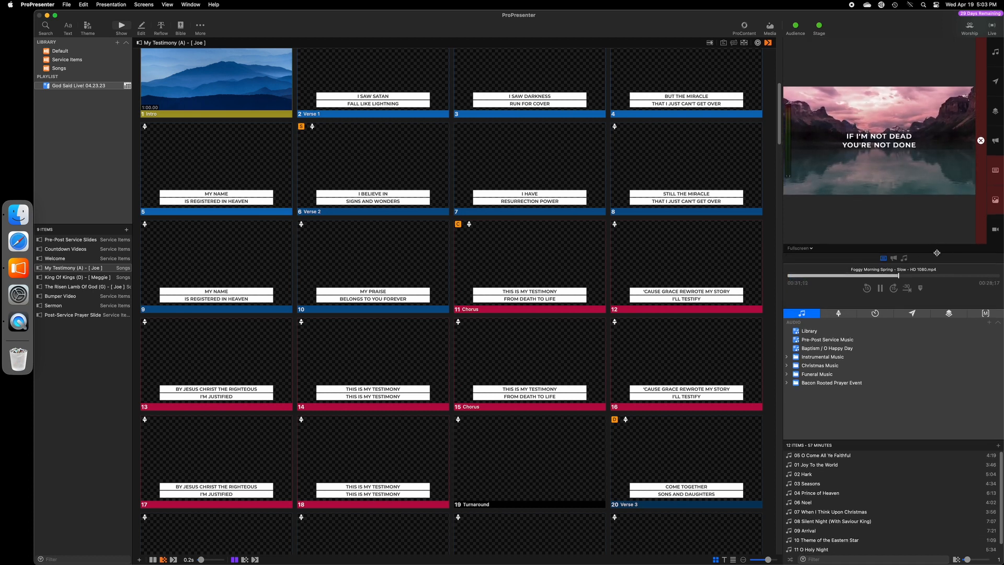
Narrow the output preview pane and switch the preview to the Multiview screen, trimming the pane to fit it.
{"action": "left_click_drag", "start_coordinate": [782, 207], "coordinate": [855, 214]}
{"action": "left_click", "coordinate": [859, 248]}
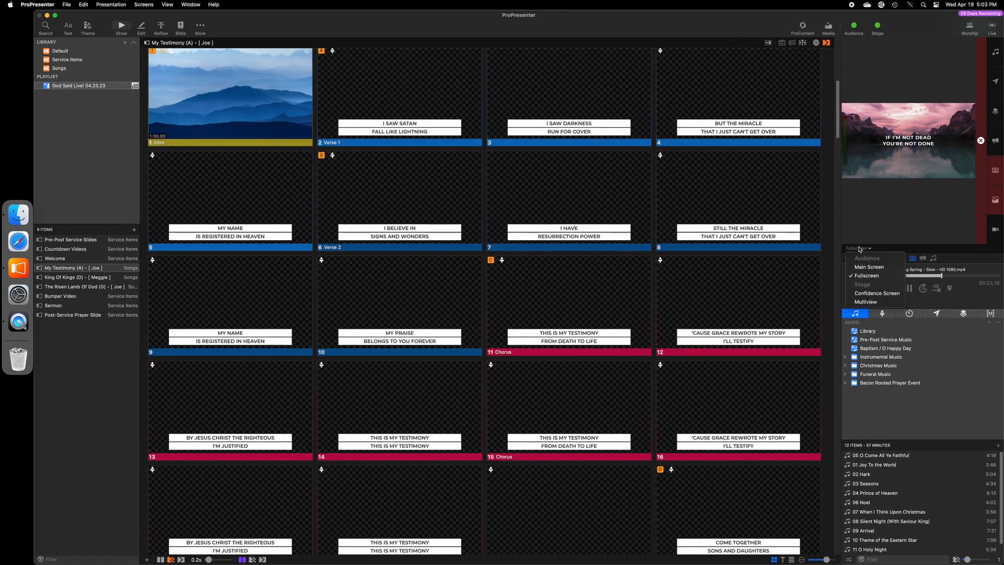
{"action": "left_click", "coordinate": [865, 302]}
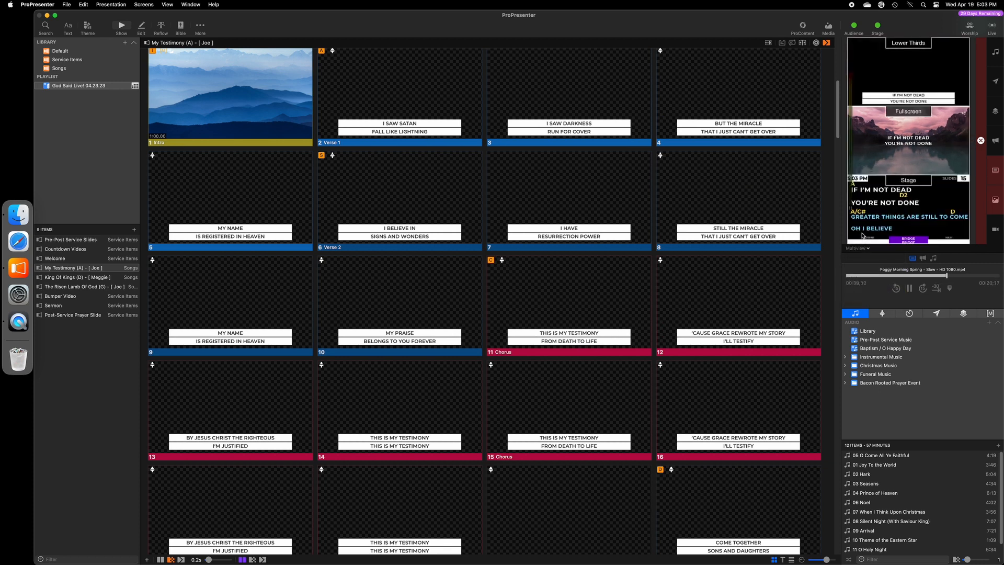
{"action": "left_click_drag", "start_coordinate": [842, 207], "coordinate": [854, 206]}
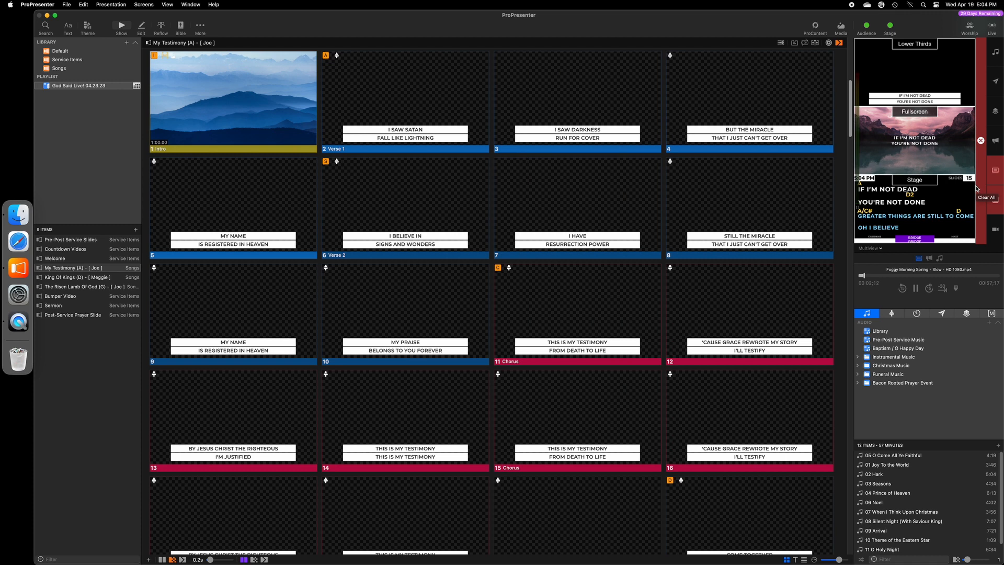
Clear all output layers and send the Intro slide and the first Verse 1 slide live.
{"action": "left_click", "coordinate": [980, 152]}
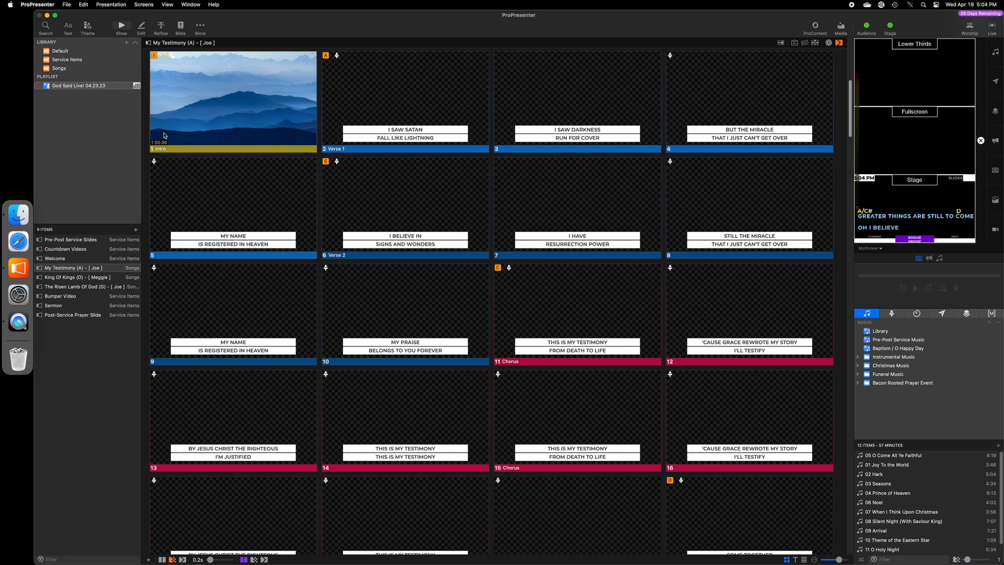
{"action": "left_click", "coordinate": [256, 102]}
{"action": "left_click", "coordinate": [411, 107]}
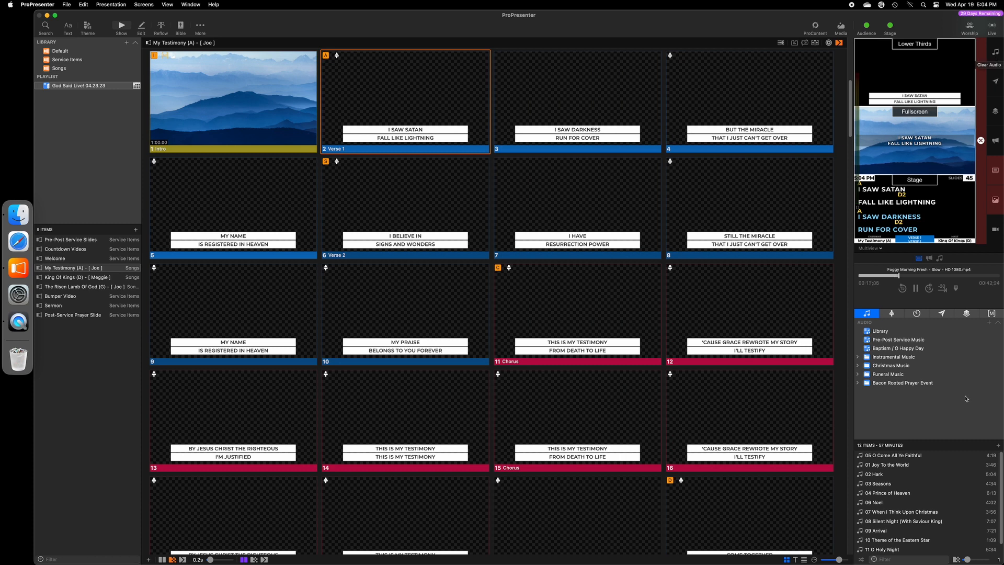
Play the audio track 04 Prince of Heaven and clear the audio layer.
{"action": "left_click", "coordinate": [935, 493]}
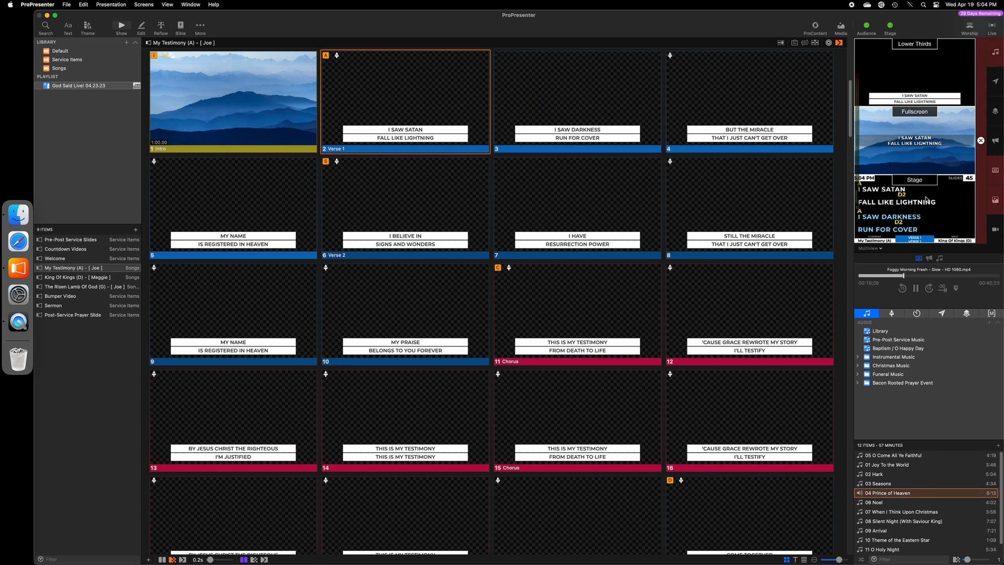
{"action": "left_click", "coordinate": [995, 54]}
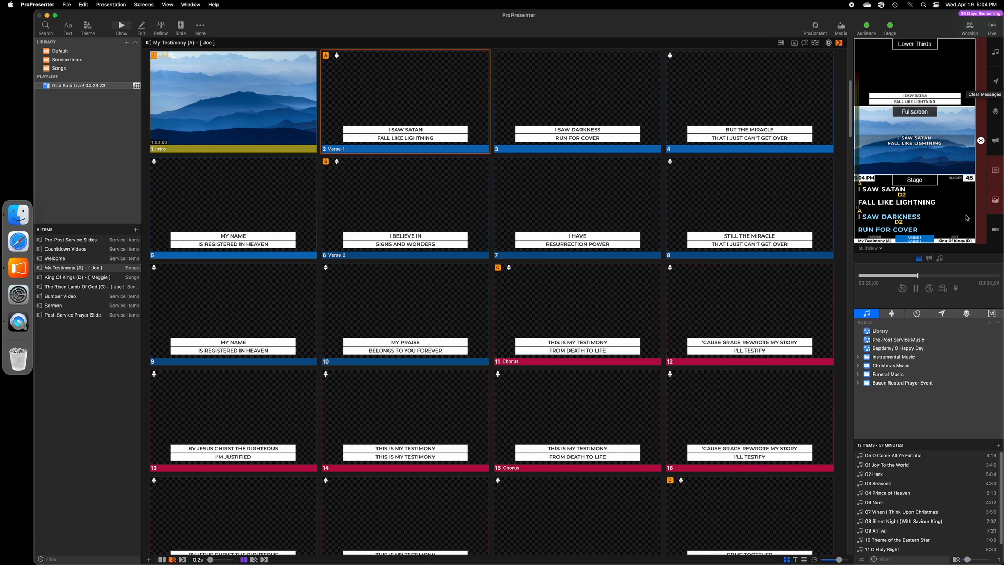
Show the message list and its details, and check the presentation's settings without changing them.
{"action": "left_click", "coordinate": [941, 313]}
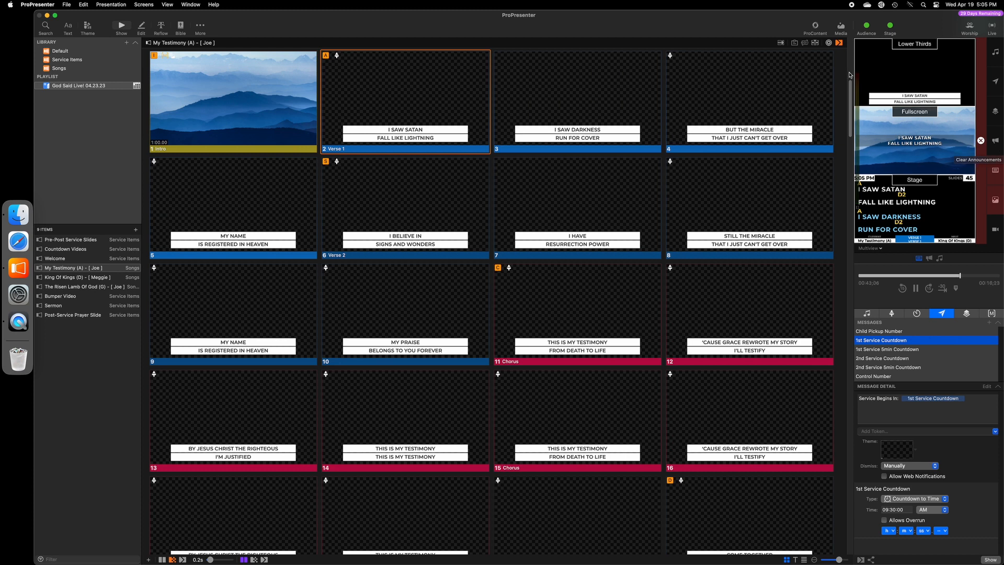
{"action": "left_click", "coordinate": [829, 43]}
{"action": "left_click", "coordinate": [838, 121]}
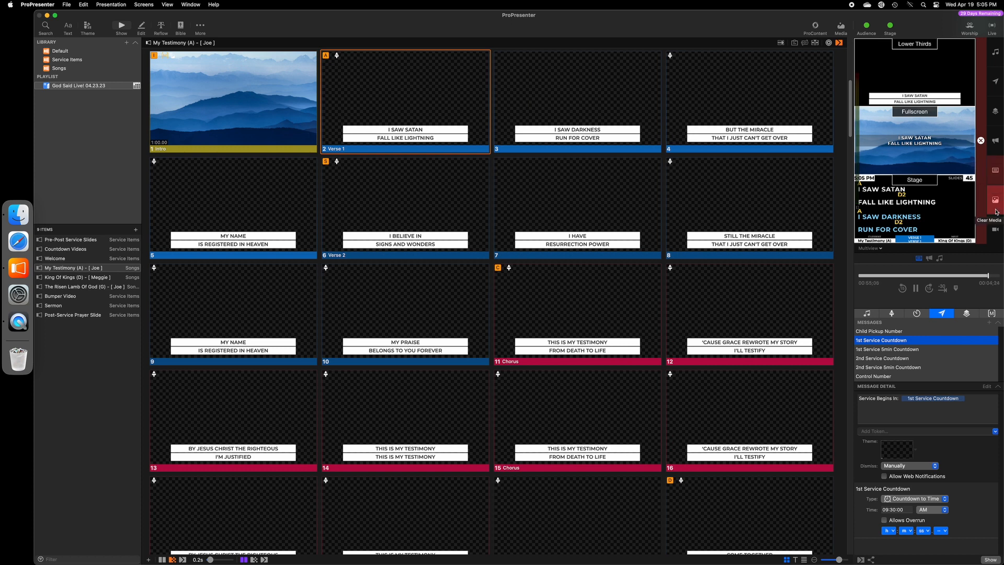
Clear the slide layer, and with the first Verse 1 slide sent live again, clear the media layer.
{"action": "left_click", "coordinate": [994, 170]}
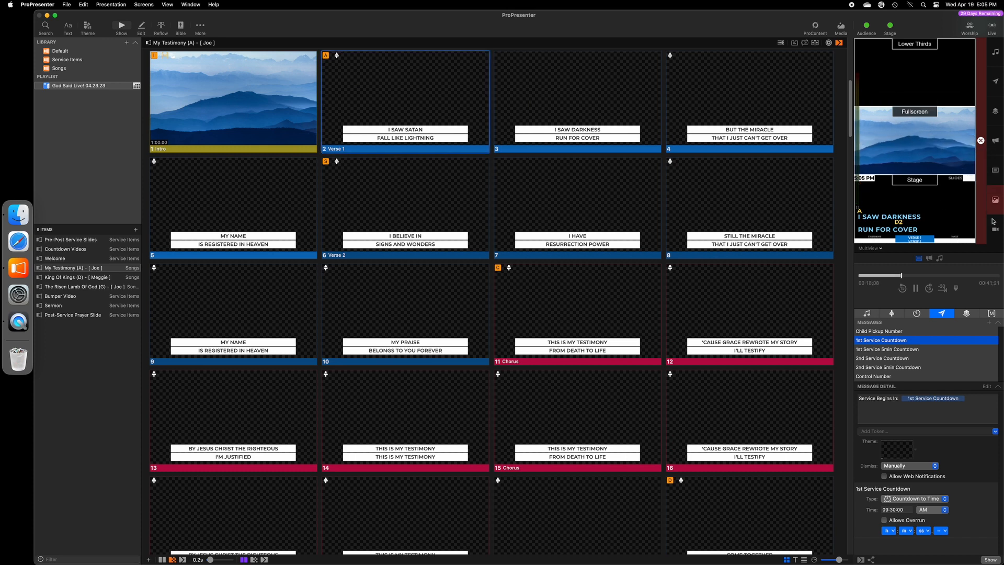
{"action": "left_click", "coordinate": [441, 116]}
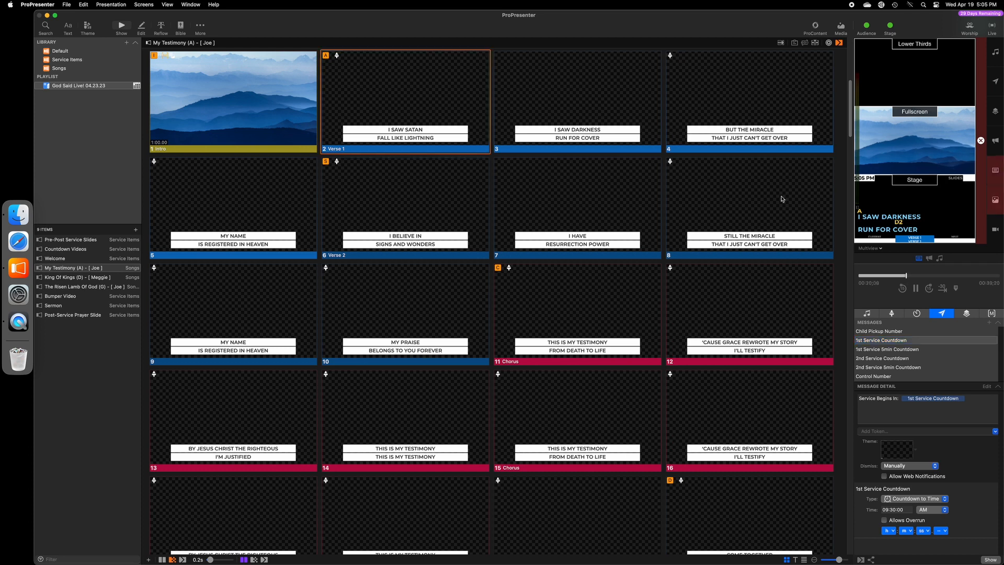
{"action": "left_click", "coordinate": [999, 203]}
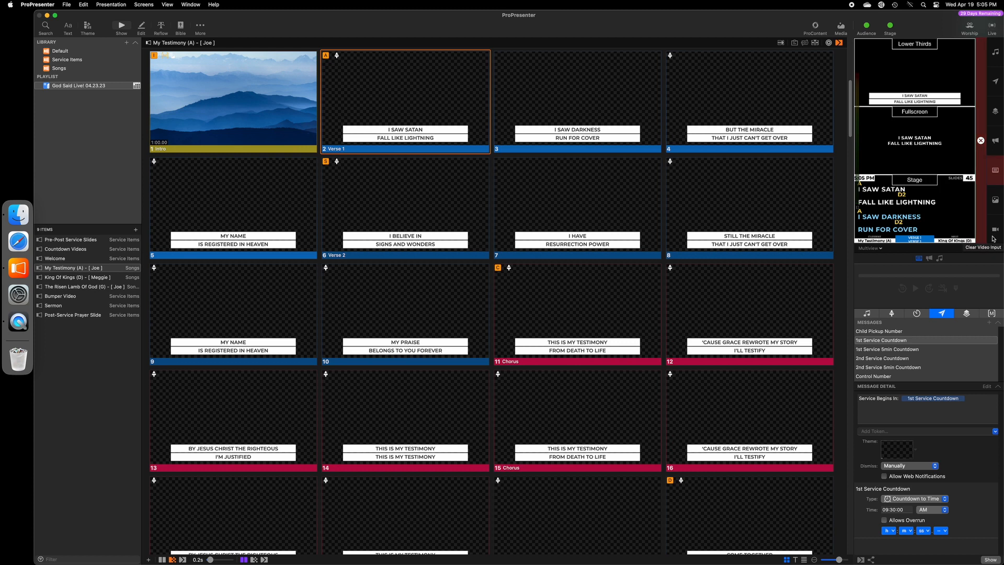
Send the Intro slide live and compare the presentation, announcements and audio playback controls, ending on audio.
{"action": "left_click", "coordinate": [929, 259]}
{"action": "left_click", "coordinate": [940, 258]}
{"action": "left_click", "coordinate": [264, 118]}
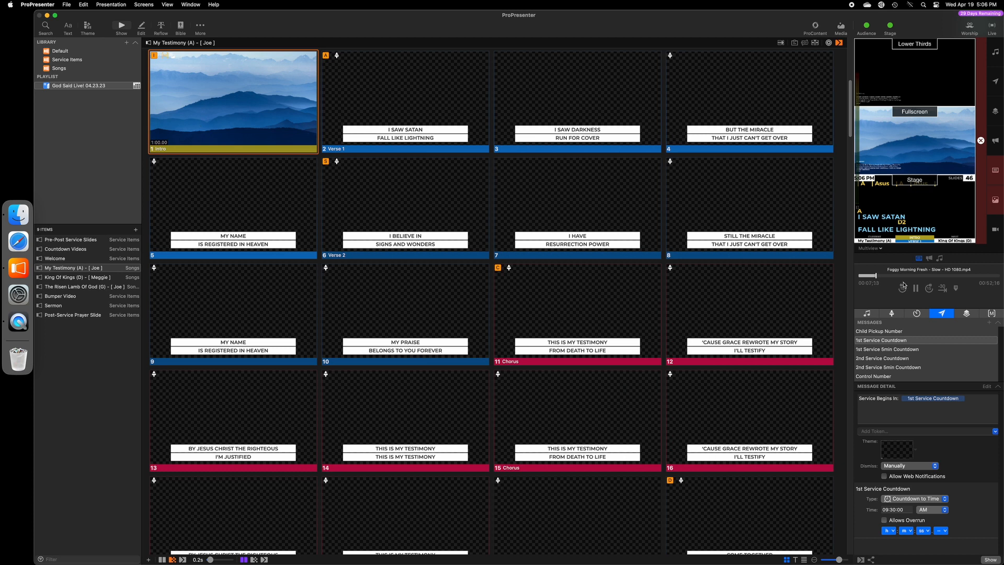
{"action": "left_click", "coordinate": [930, 259]}
{"action": "left_click", "coordinate": [940, 258]}
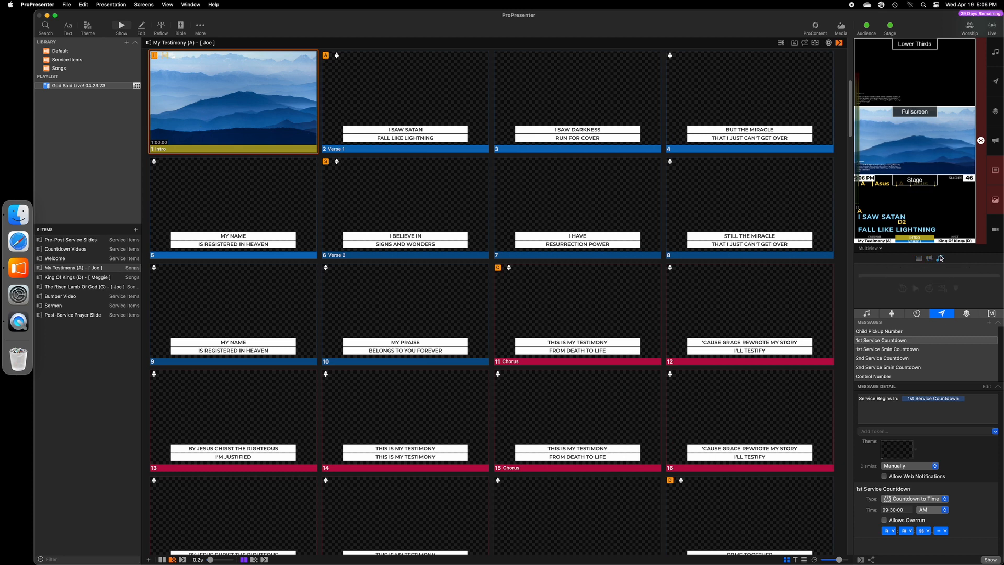
Play the audio track 07 When I Think Upon Christmas, scrub through it, and clear all output layers.
{"action": "left_click", "coordinate": [877, 313]}
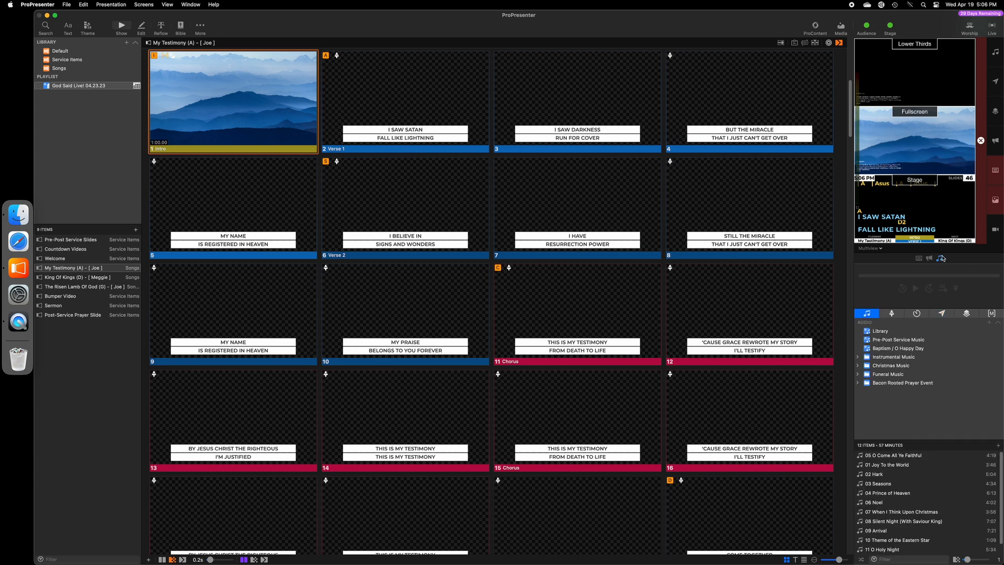
{"action": "left_click", "coordinate": [917, 511]}
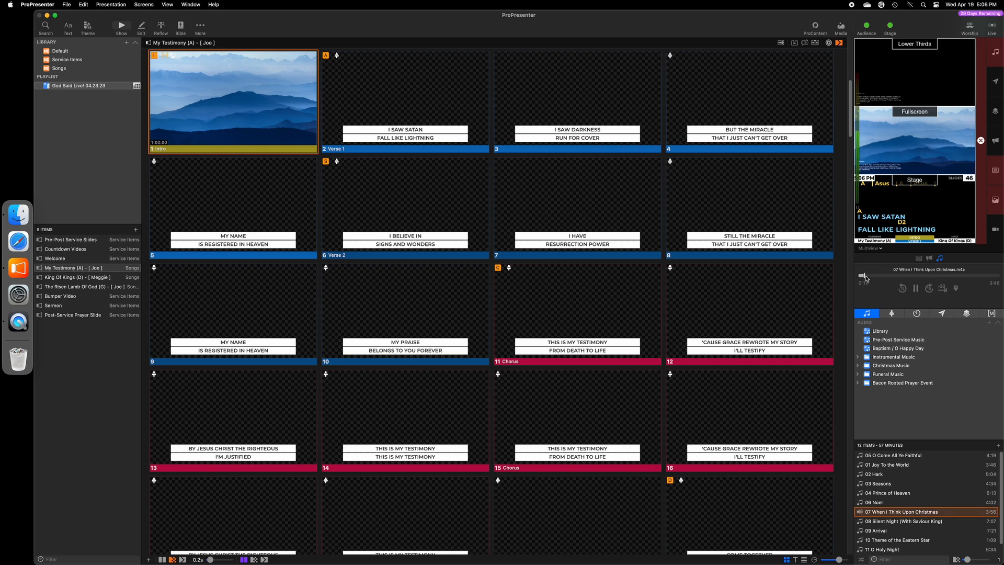
{"action": "left_click_drag", "start_coordinate": [861, 276], "coordinate": [921, 279]}
{"action": "left_click", "coordinate": [975, 276]}
{"action": "left_click", "coordinate": [898, 277]}
{"action": "left_click", "coordinate": [979, 189]}
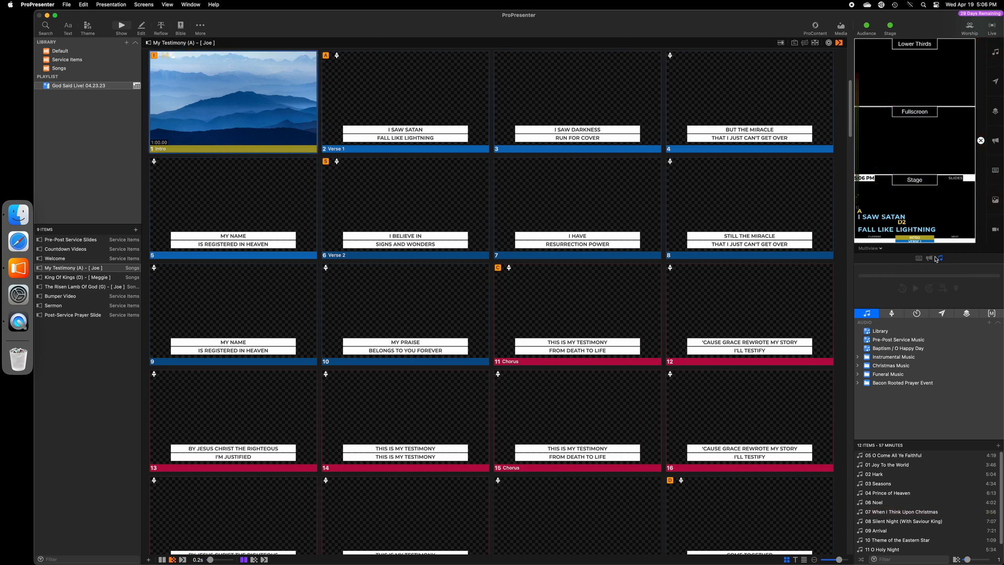
Show the presentation playback controls, send the Intro slide live, and skip its background video forward twice.
{"action": "left_click", "coordinate": [918, 258]}
{"action": "left_click", "coordinate": [246, 94]}
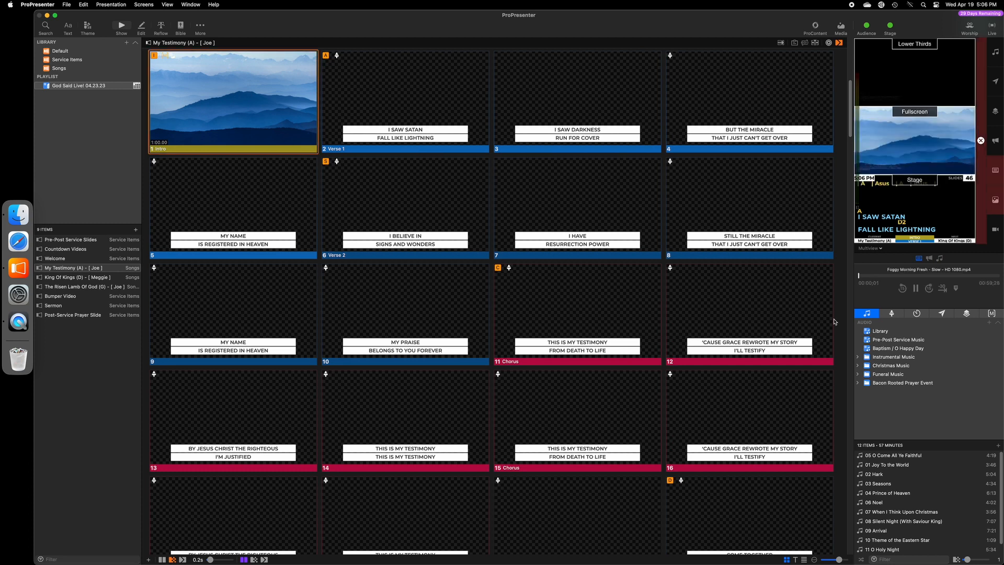
{"action": "left_click", "coordinate": [929, 288]}
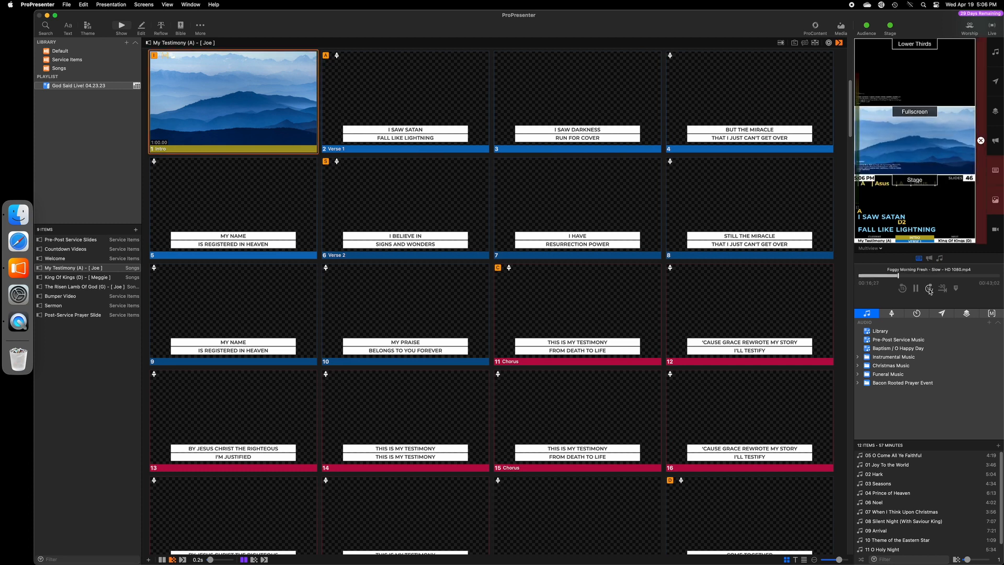
{"action": "left_click", "coordinate": [929, 288]}
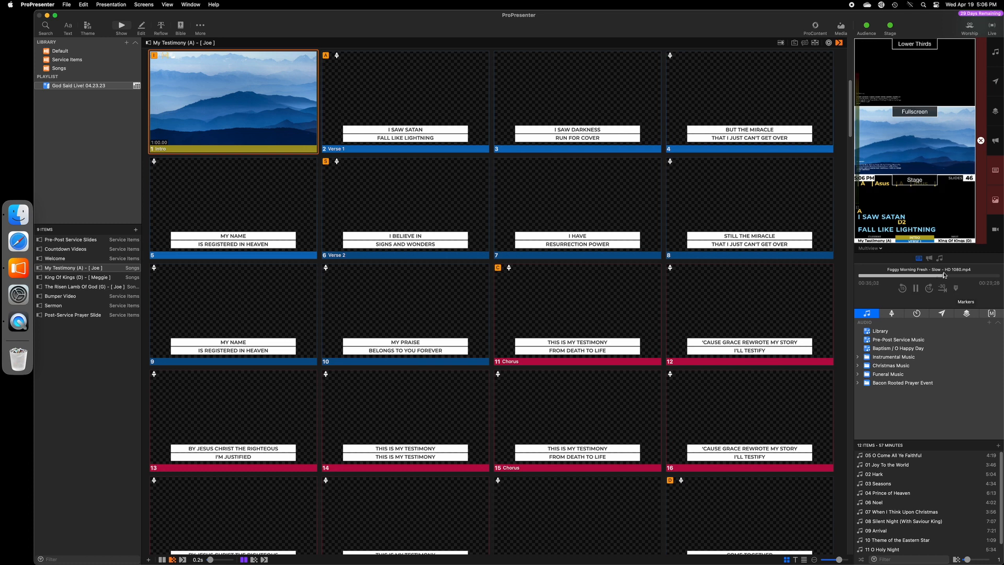
Display the My Testimony presentation's timeline and hide it again.
{"action": "left_click", "coordinate": [795, 43]}
{"action": "left_click", "coordinate": [796, 45]}
{"action": "left_click", "coordinate": [817, 45]}
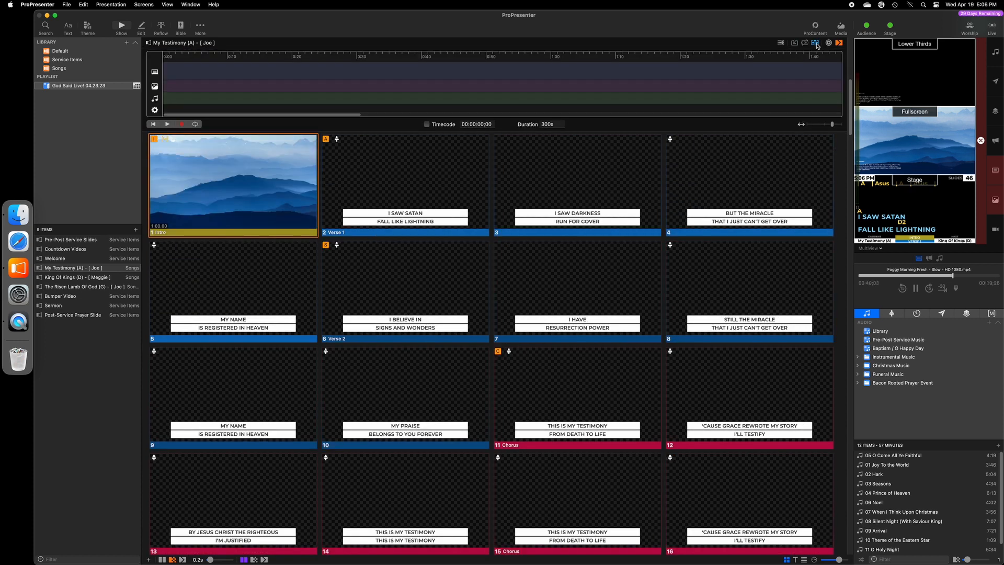
{"action": "left_click", "coordinate": [817, 45]}
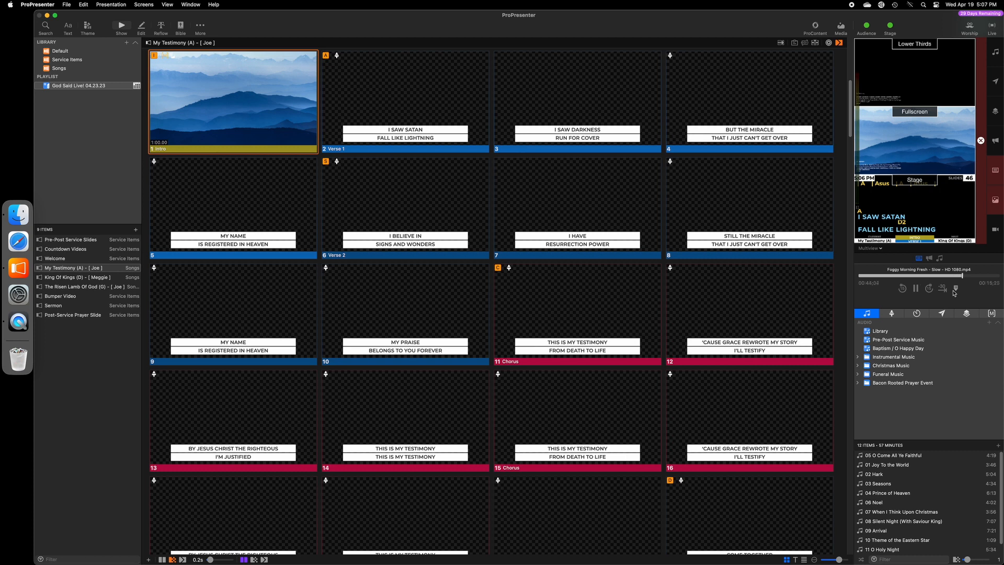
Scrub the Intro background video back to earlier points, pause it, and resume playback.
{"action": "left_click", "coordinate": [937, 275]}
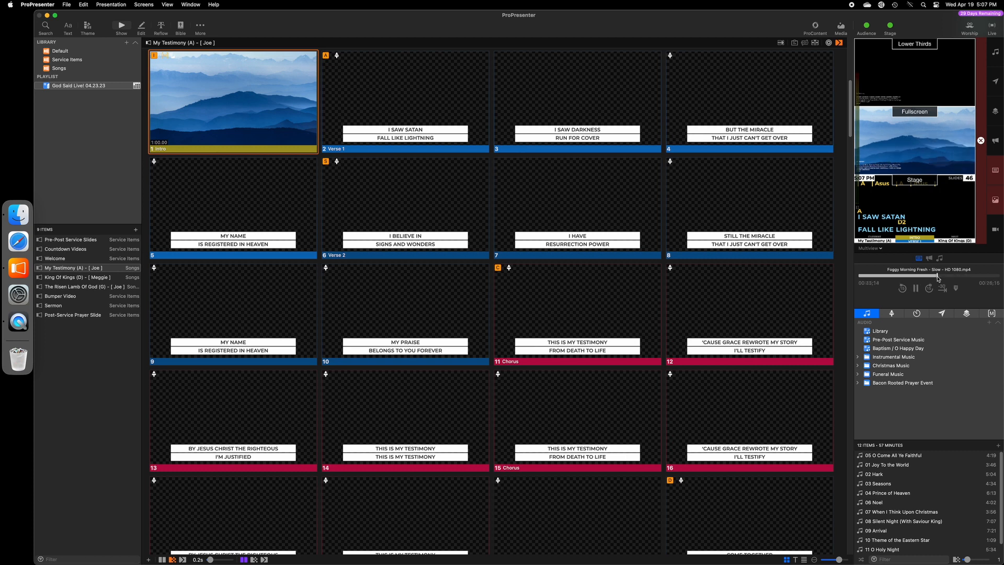
{"action": "left_click", "coordinate": [912, 275]}
{"action": "left_click", "coordinate": [916, 288]}
{"action": "left_click", "coordinate": [916, 288]}
Browse the audio tracks in Pre-Post Service Music, the full Library and the Baptism / O Happy Day playlist.
{"action": "left_click", "coordinate": [937, 341]}
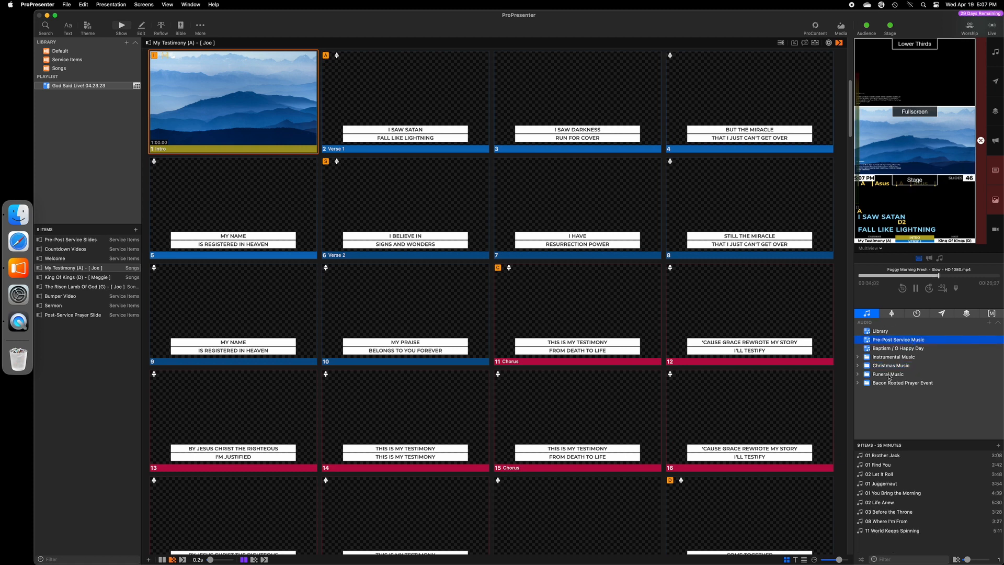
{"action": "left_click", "coordinate": [881, 333]}
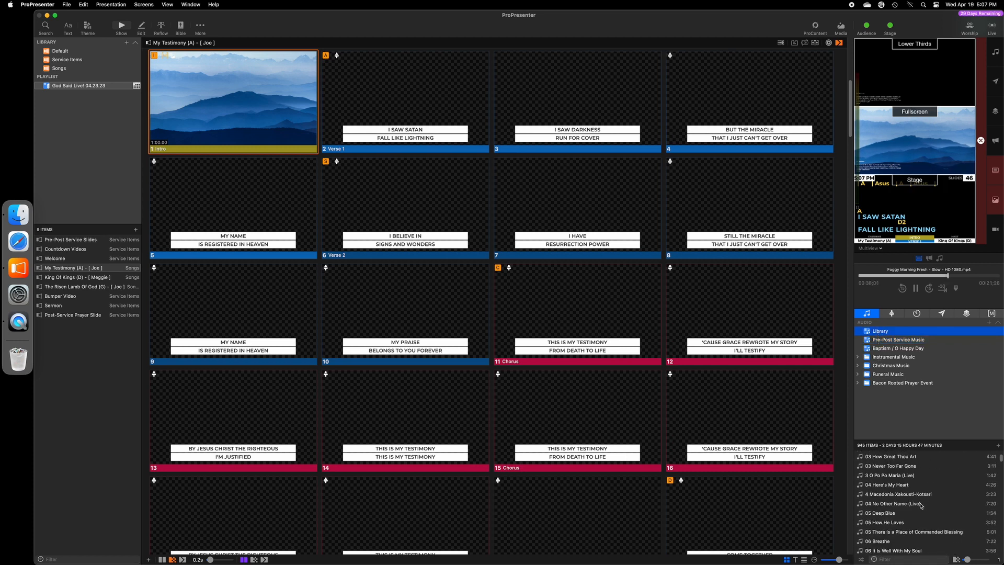
{"action": "left_click", "coordinate": [887, 341]}
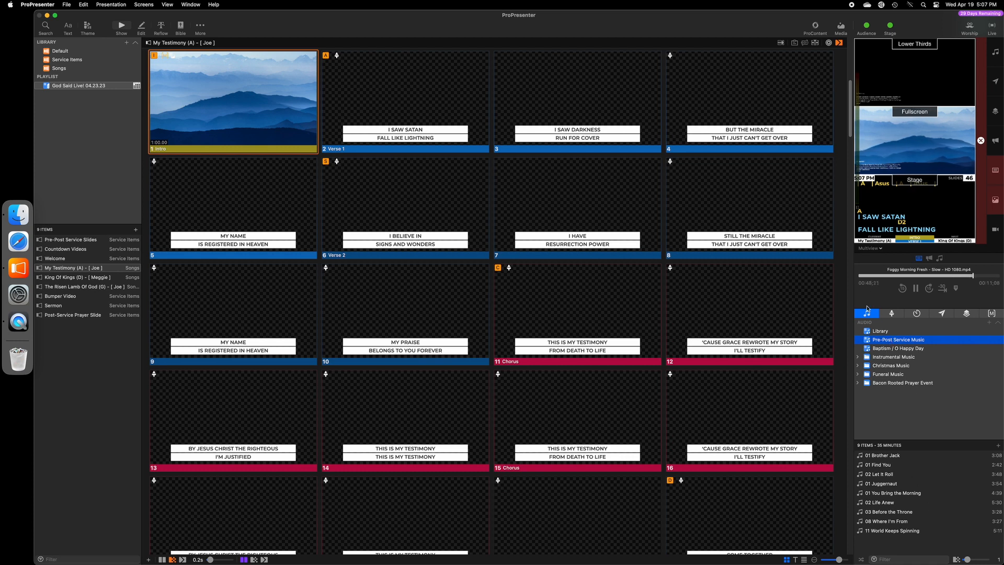
{"action": "left_click", "coordinate": [899, 348]}
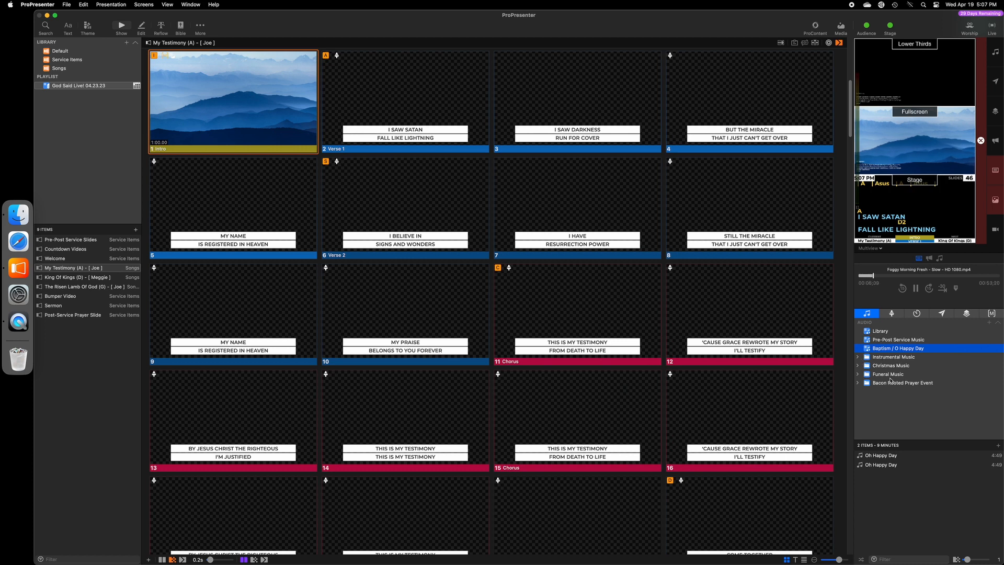
Show the stage screen controls and look through the layouts available for the Multiview screen without changing it.
{"action": "left_click", "coordinate": [892, 314]}
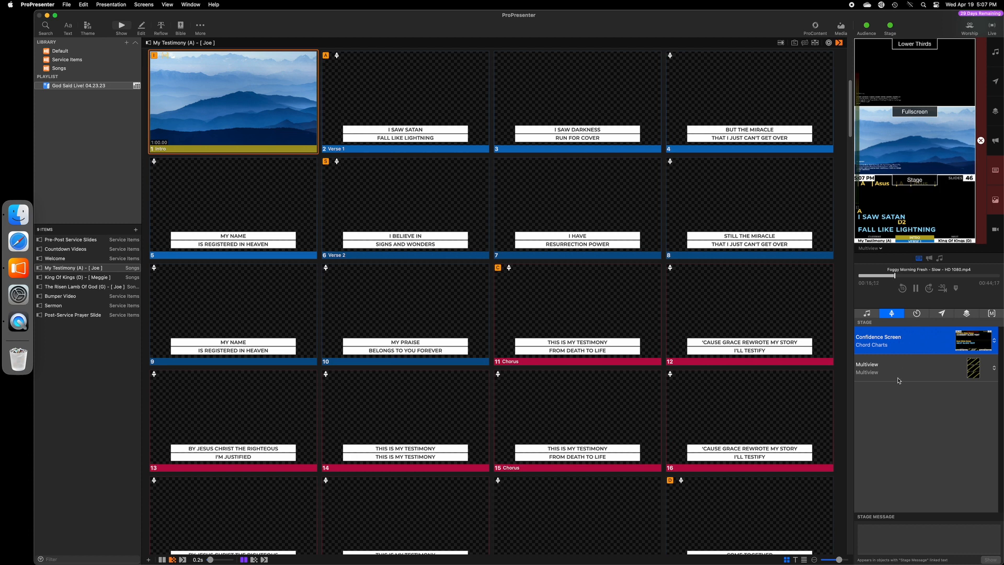
{"action": "left_click", "coordinate": [981, 374]}
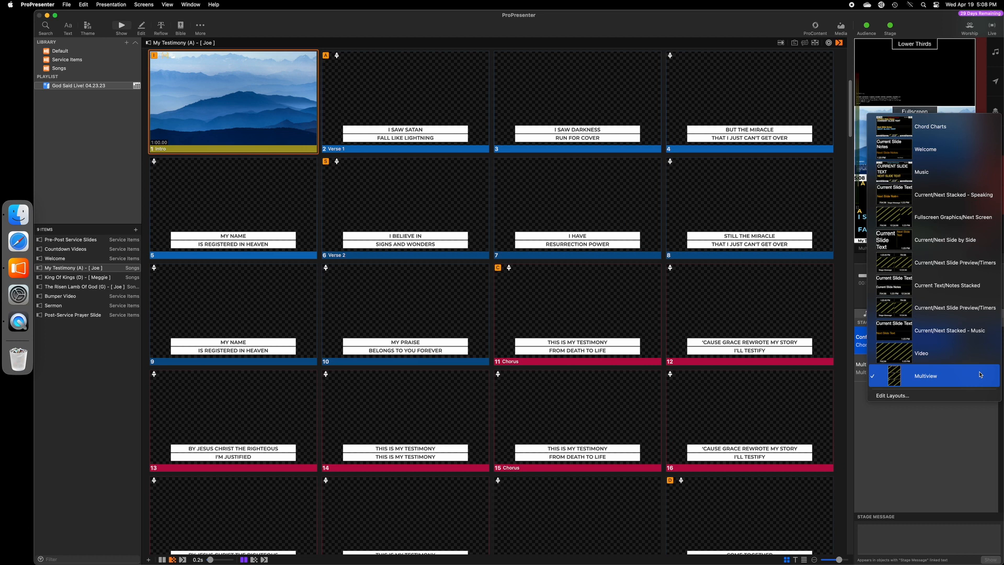
{"action": "left_click", "coordinate": [940, 444]}
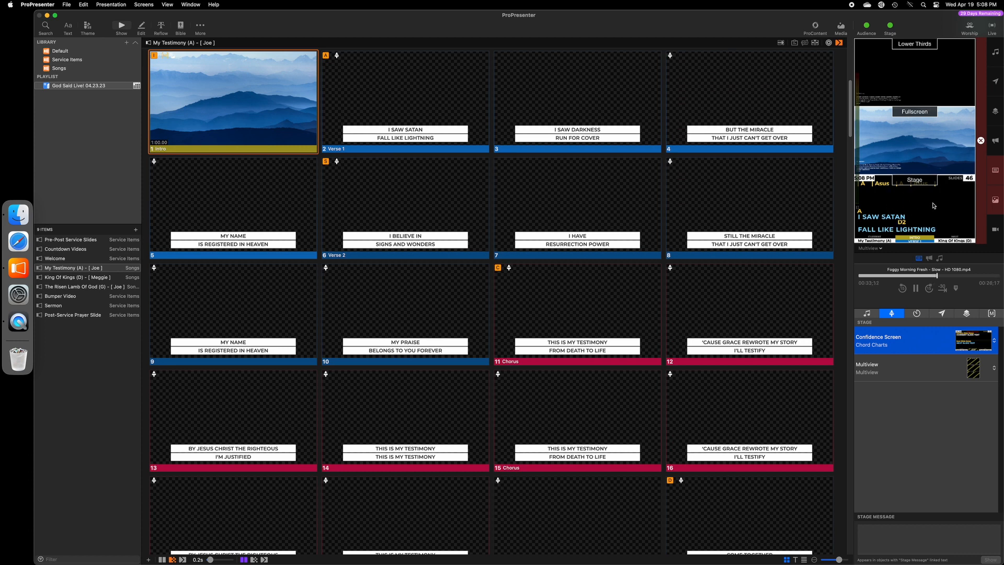
Alternate the Confidence Screen's stage layout between Current/Next Stacked – Speaking and Chord Charts, ending on Current/Next Stacked – Speaking.
{"action": "left_click", "coordinate": [979, 346]}
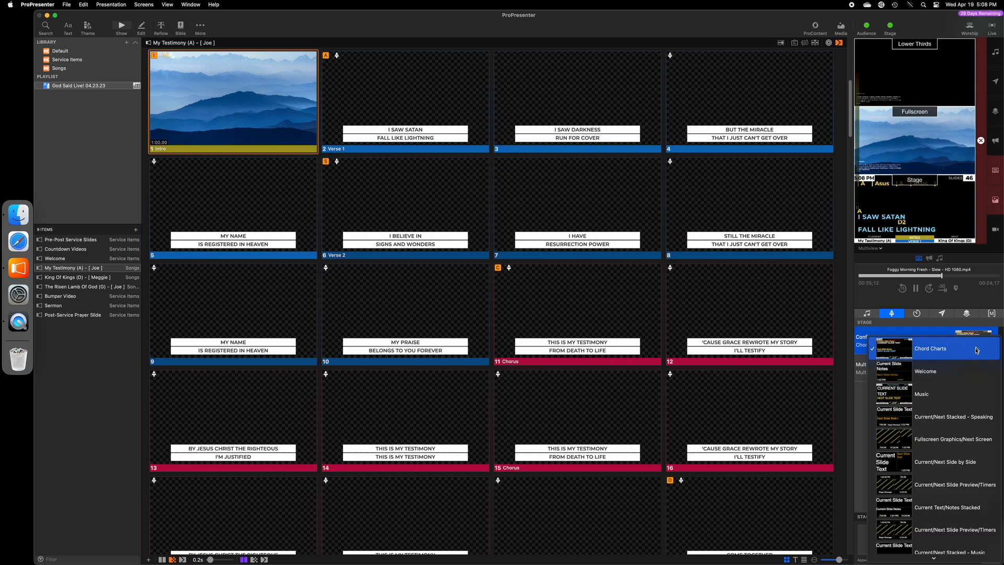
{"action": "left_click", "coordinate": [946, 425]}
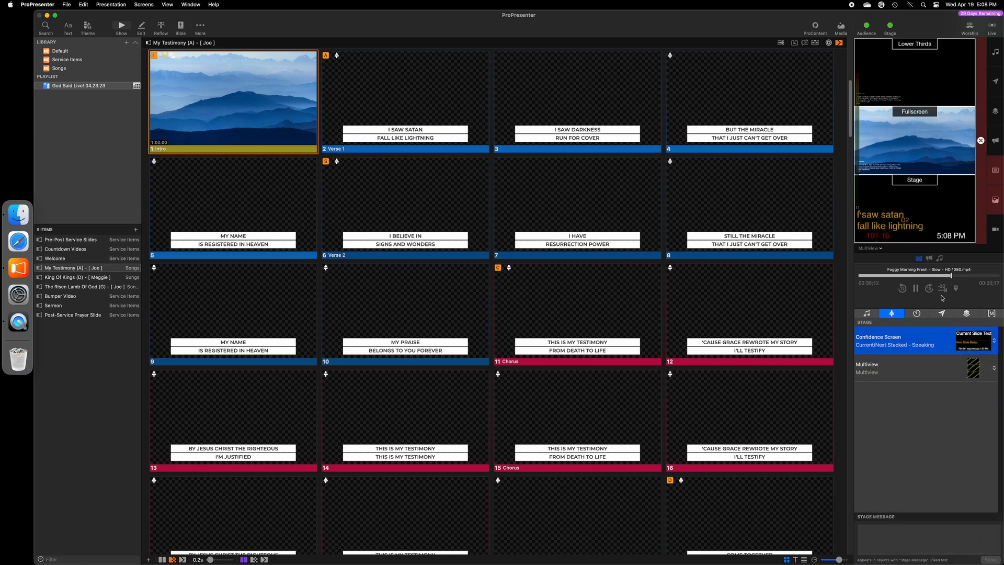
{"action": "left_click", "coordinate": [980, 346]}
{"action": "left_click", "coordinate": [936, 287]}
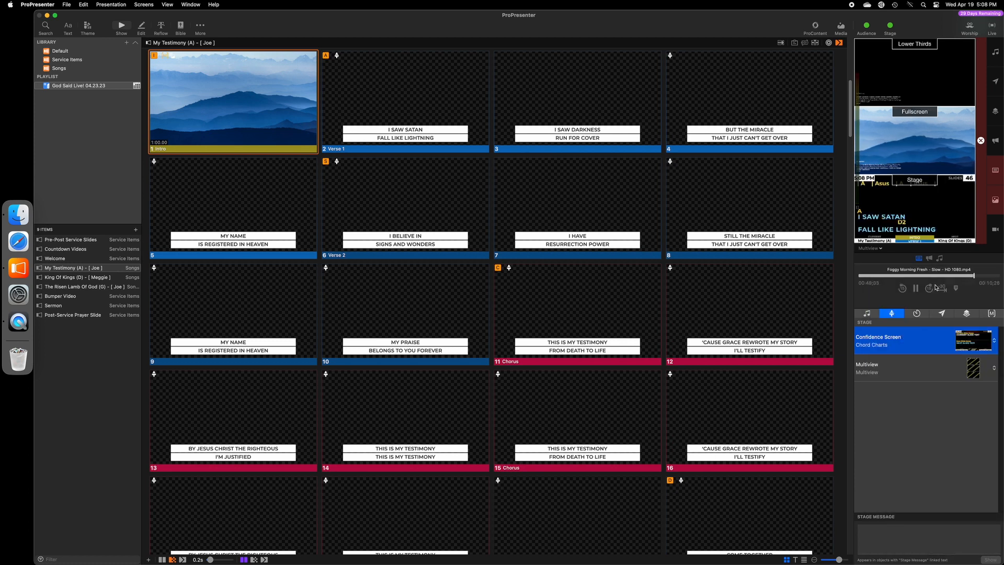
{"action": "left_click", "coordinate": [968, 343]}
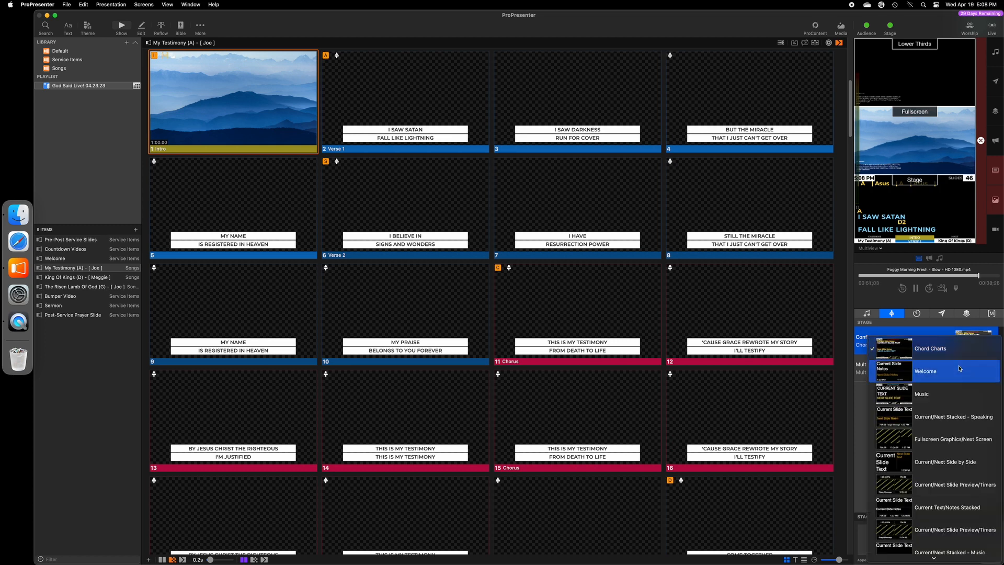
{"action": "left_click", "coordinate": [936, 416]}
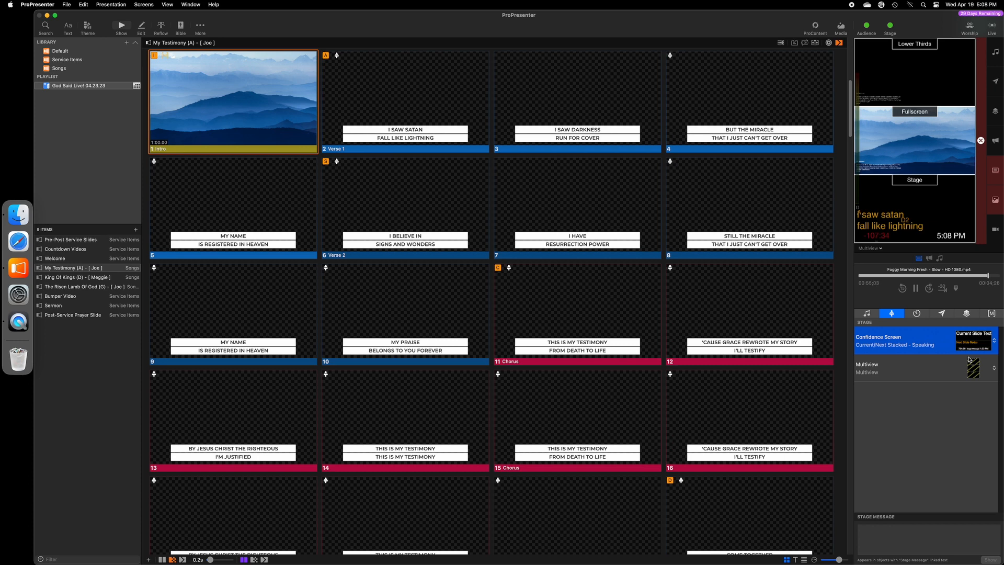
Set the Confidence Screen's stage layout to Chord Charts, and switch the Multiview screen's layout to Music and back to Multiview.
{"action": "left_click", "coordinate": [982, 338]}
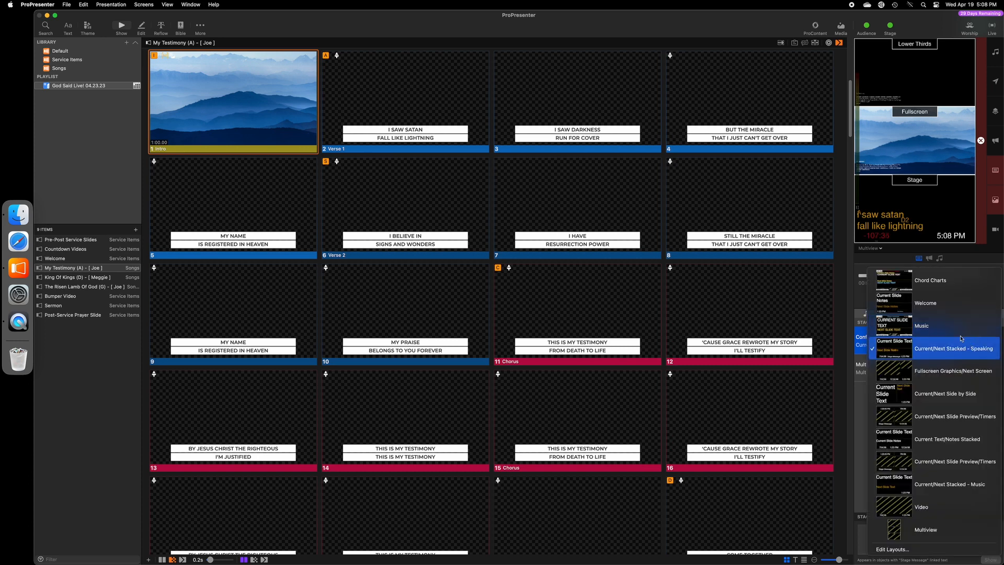
{"action": "left_click", "coordinate": [939, 287]}
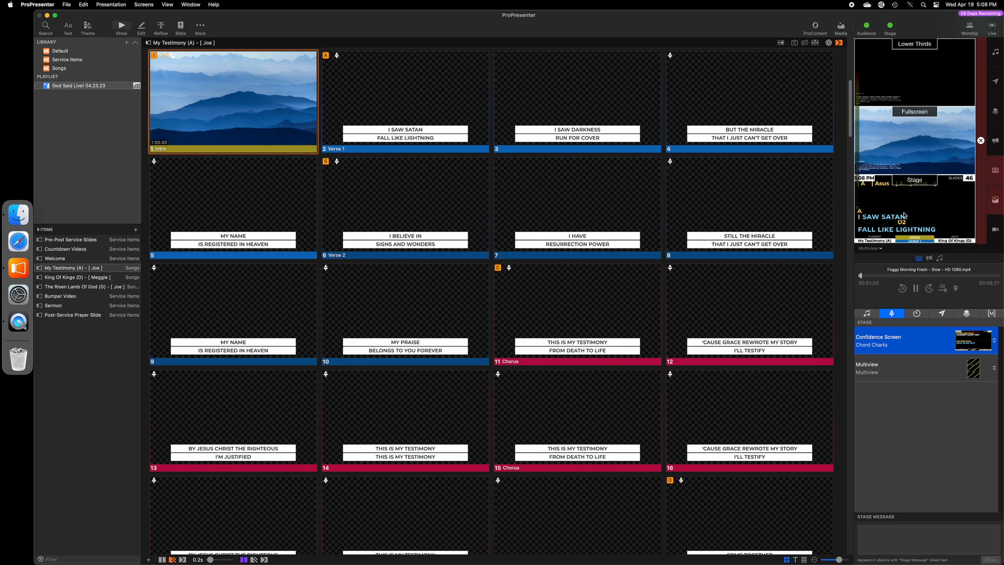
{"action": "left_click", "coordinate": [974, 368]}
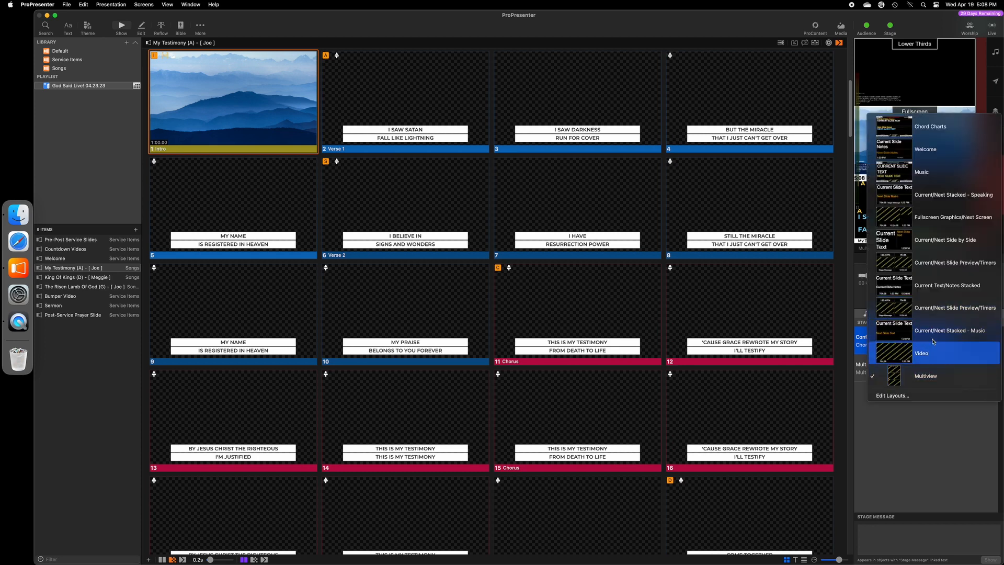
{"action": "left_click", "coordinate": [923, 172]}
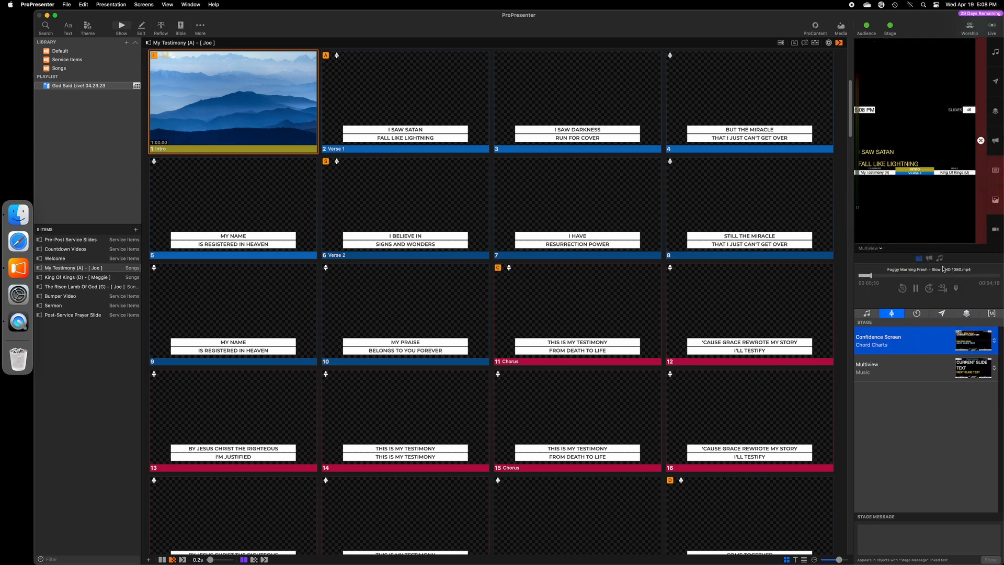
{"action": "left_click", "coordinate": [984, 369]}
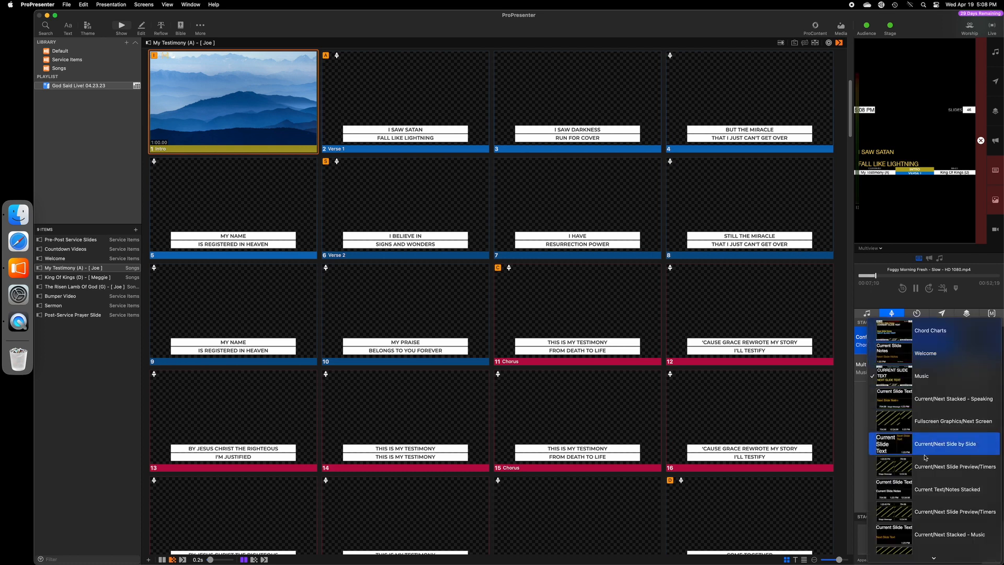
{"action": "left_click", "coordinate": [934, 525]}
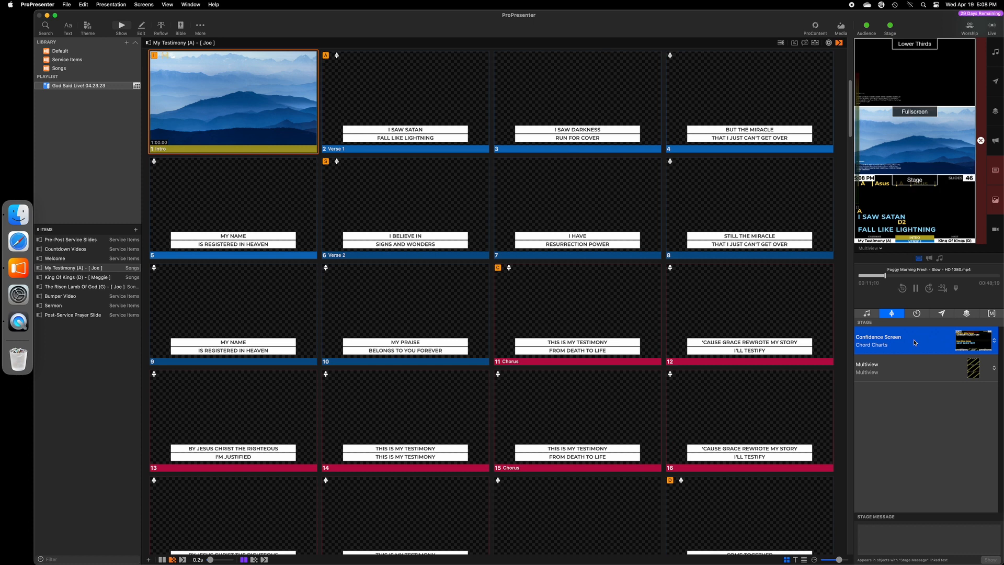
Show the stage message "hello" and set the Confidence Screen's layout to Current/Next Stacked – Speaking.
{"action": "left_click", "coordinate": [928, 538]}
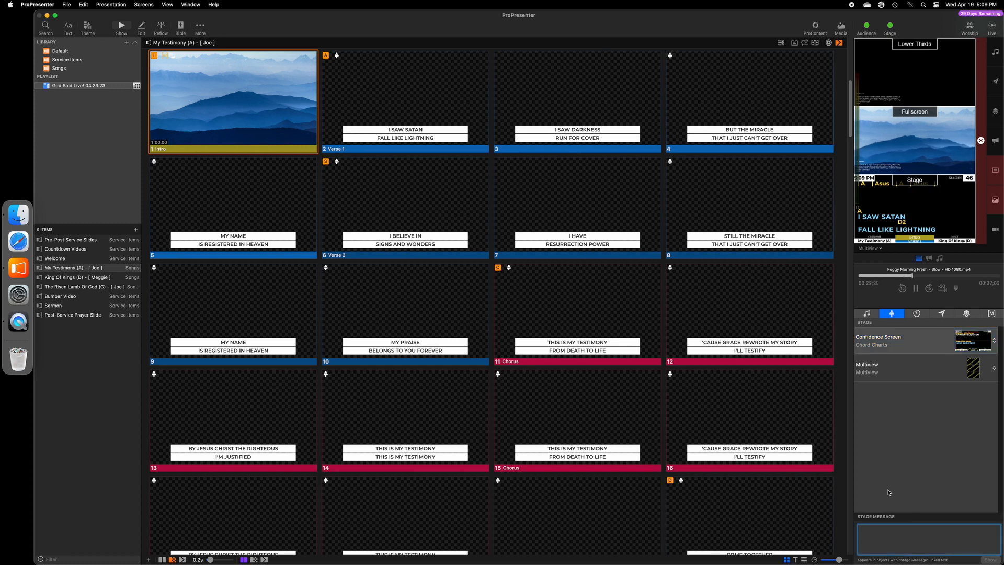
{"action": "type", "text": "hell"}
{"action": "left_click", "coordinate": [990, 560]}
{"action": "left_click", "coordinate": [980, 341]}
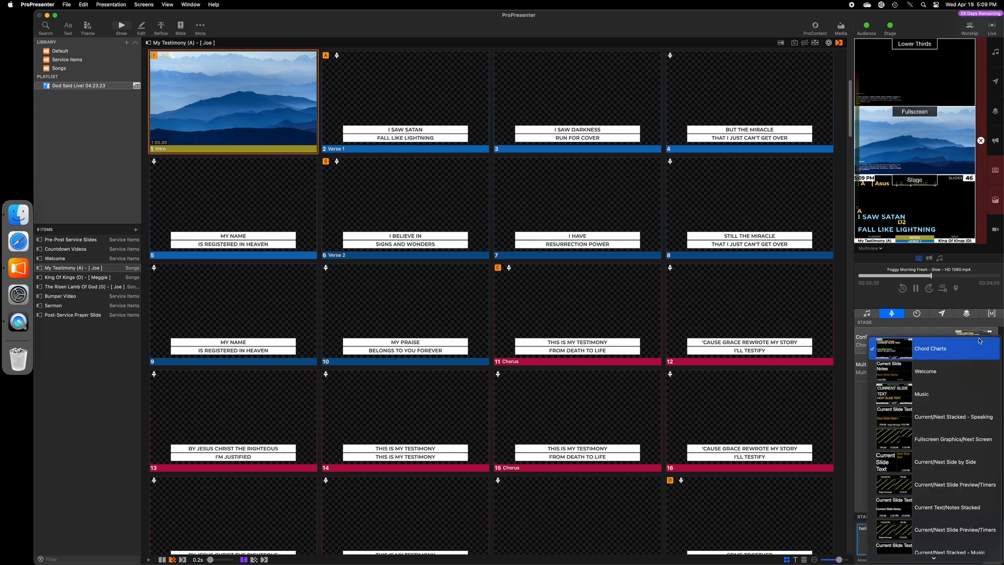
{"action": "left_click", "coordinate": [935, 417]}
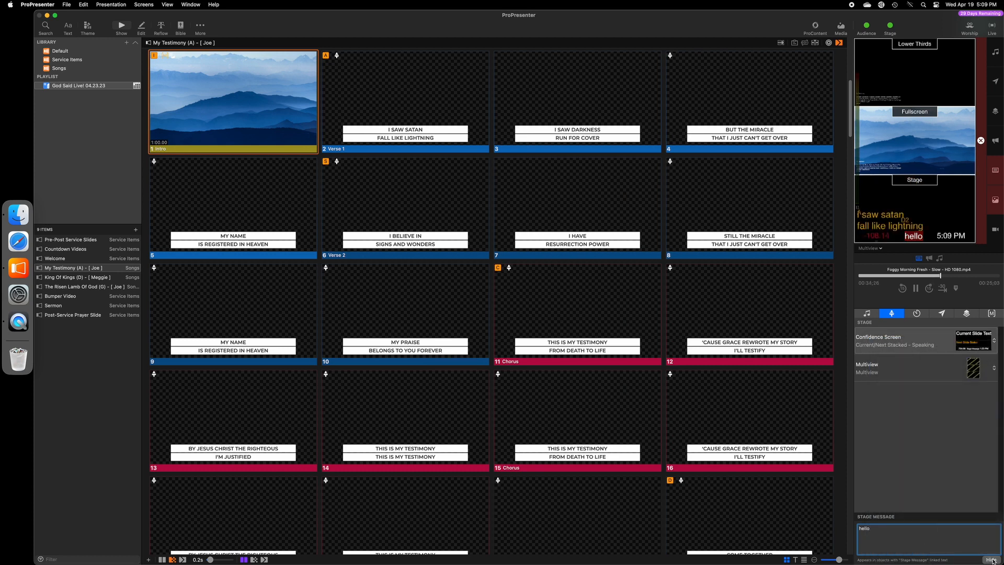
Delete the stage message text and hide the message from the stage screen.
{"action": "key", "text": "super+a"}
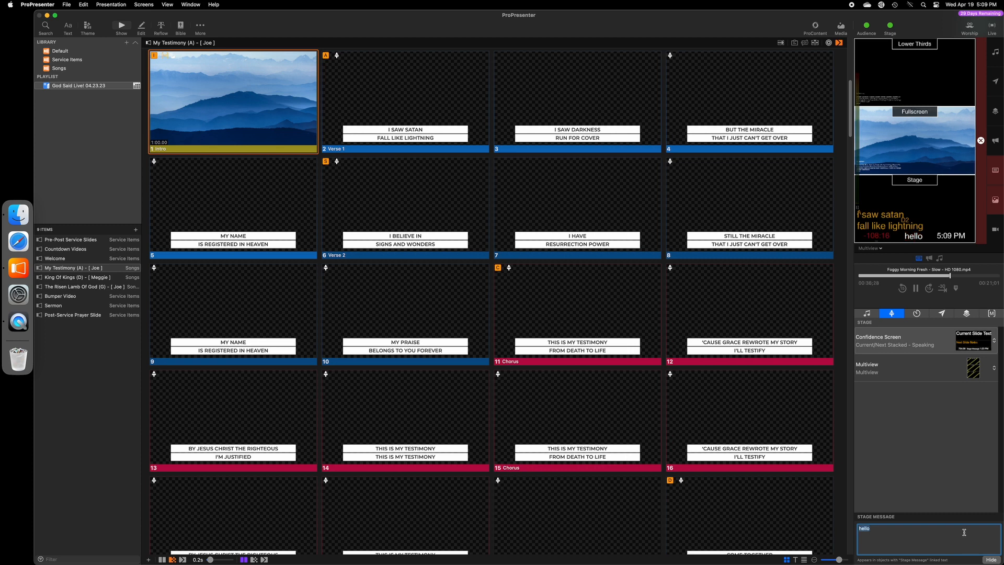
{"action": "key", "text": "BackSpace"}
{"action": "left_click", "coordinate": [992, 559]}
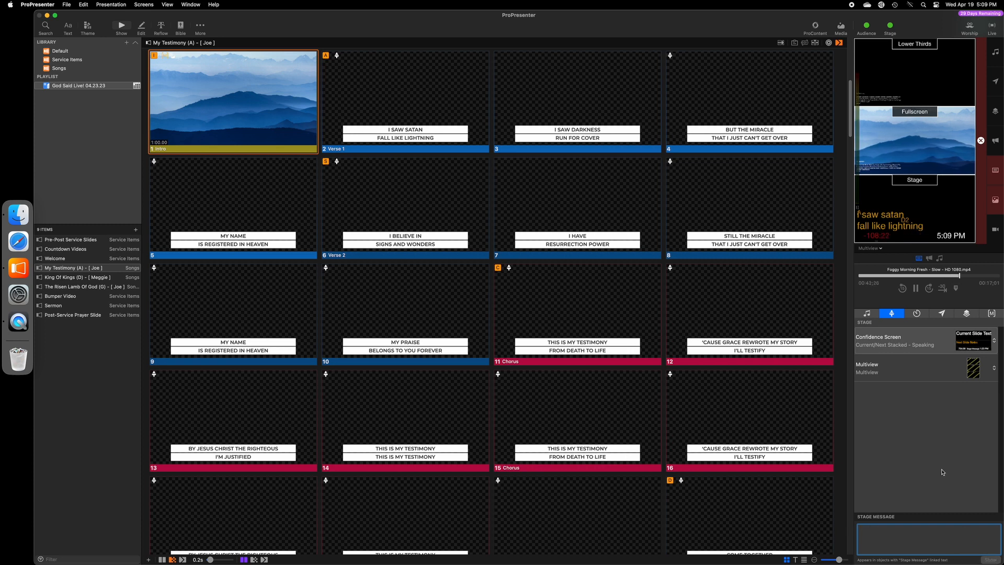
Show the timers and examine the type, time and overrun settings of 1st Service Countdown and Sermon Timer.
{"action": "left_click", "coordinate": [918, 314]}
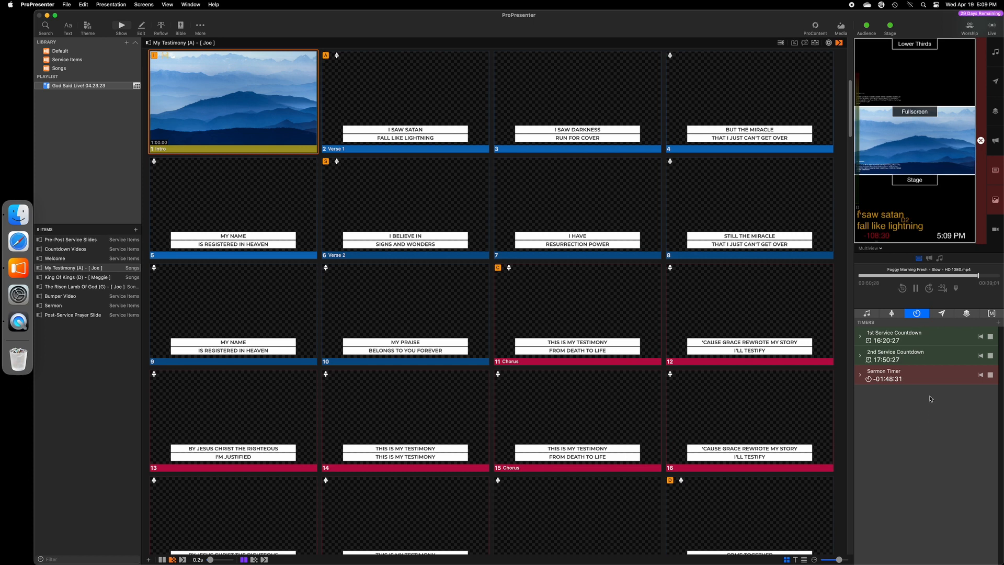
{"action": "left_click", "coordinate": [860, 336]}
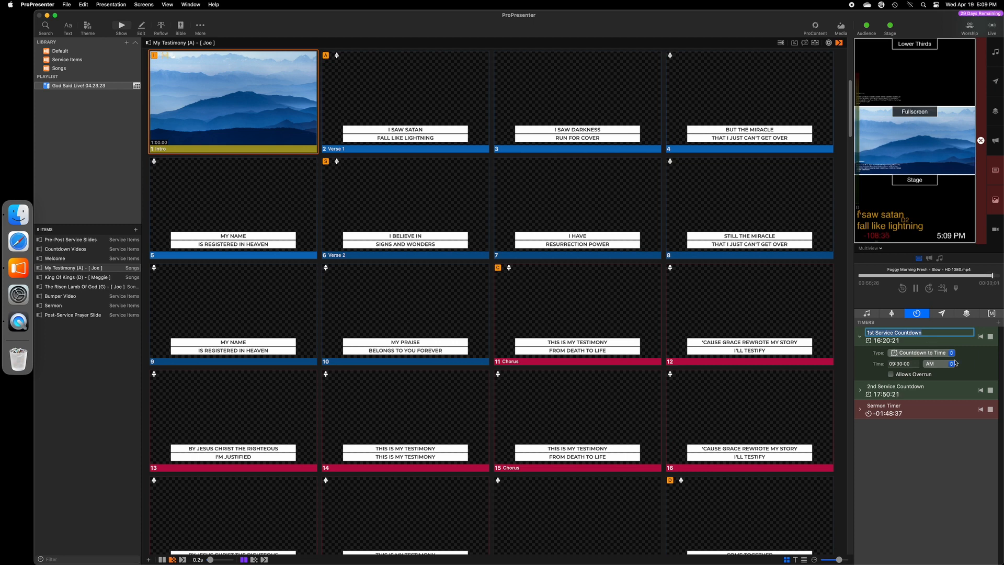
{"action": "left_click", "coordinate": [862, 334]}
{"action": "left_click", "coordinate": [861, 335]}
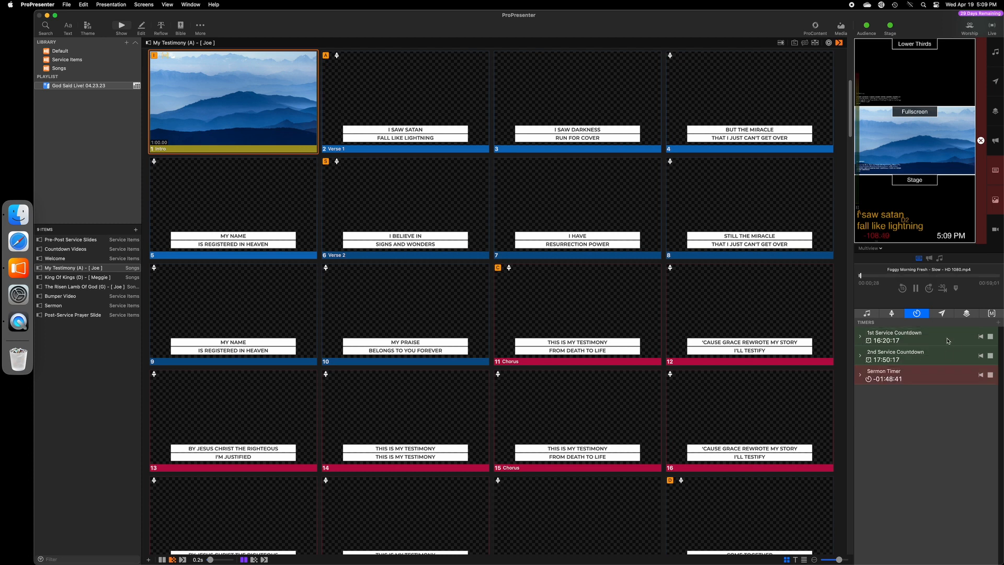
{"action": "left_click", "coordinate": [860, 336]}
{"action": "left_click", "coordinate": [860, 338]}
{"action": "left_click", "coordinate": [859, 374]}
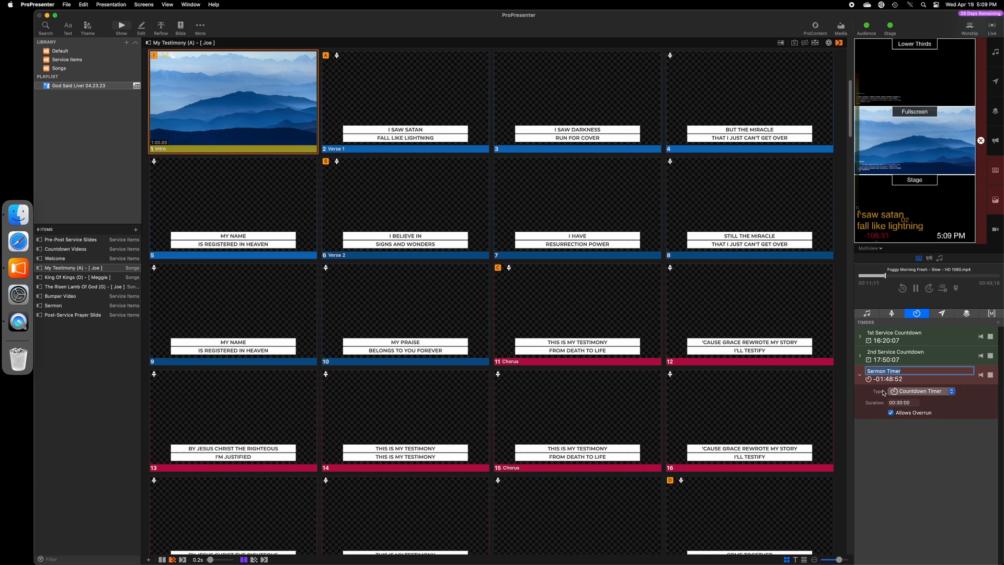
{"action": "left_click", "coordinate": [859, 375]}
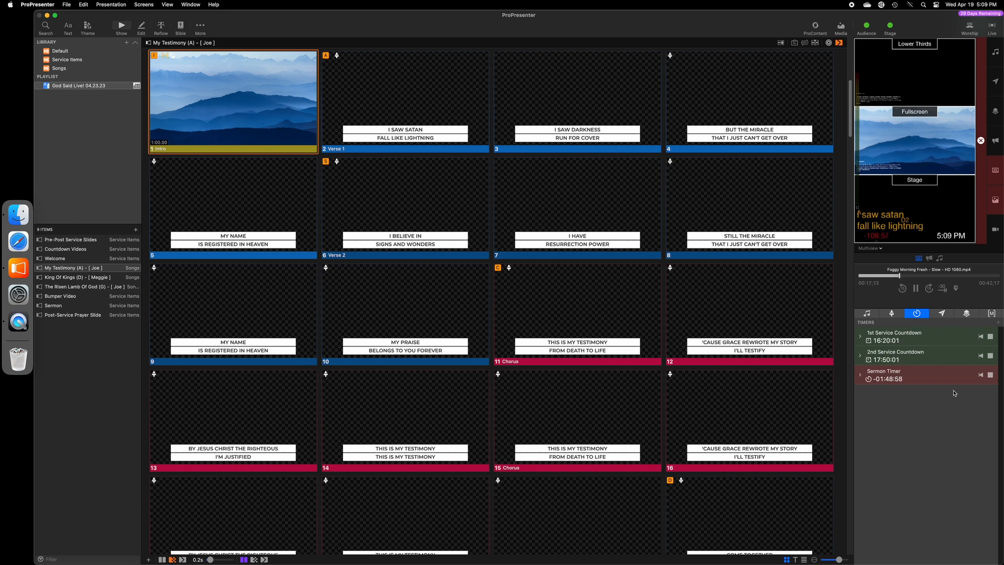
Stop and reset the Sermon Timer, run it briefly, and stop and reset it again.
{"action": "left_click", "coordinate": [990, 375]}
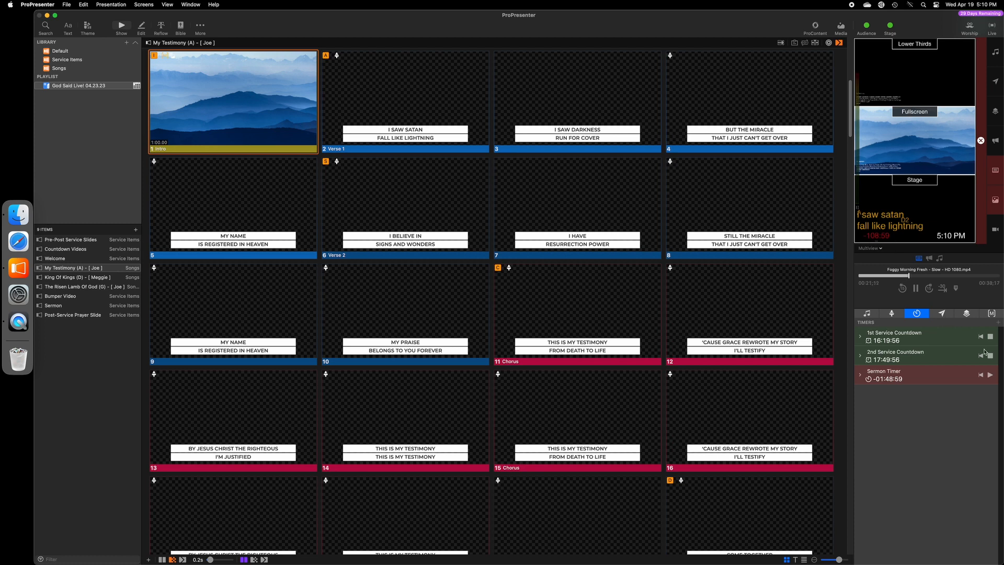
{"action": "left_click", "coordinate": [981, 375]}
{"action": "left_click", "coordinate": [990, 375]}
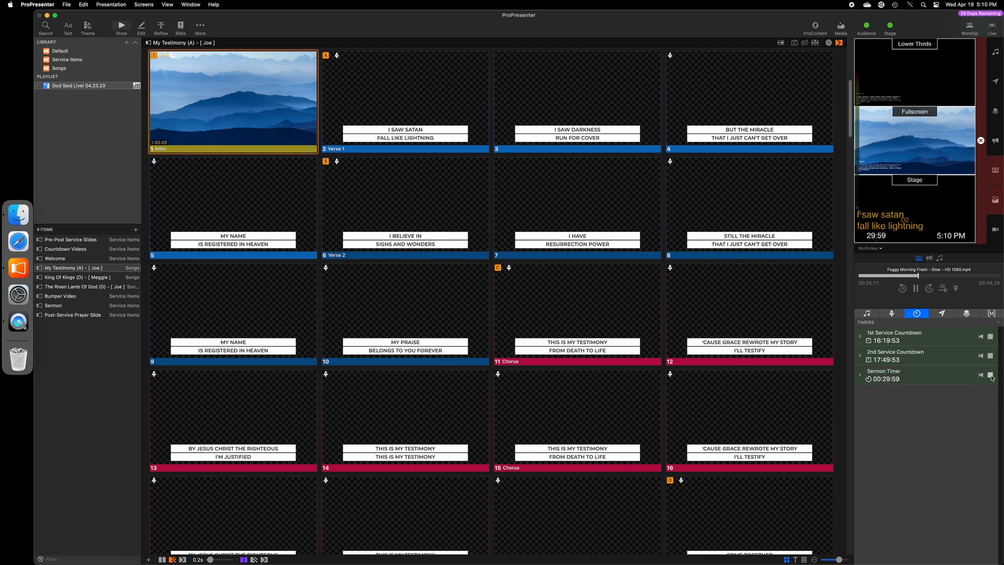
{"action": "left_click", "coordinate": [991, 375]}
{"action": "left_click", "coordinate": [981, 375]}
Add a new countdown timer and delete it again.
{"action": "left_click", "coordinate": [998, 323]}
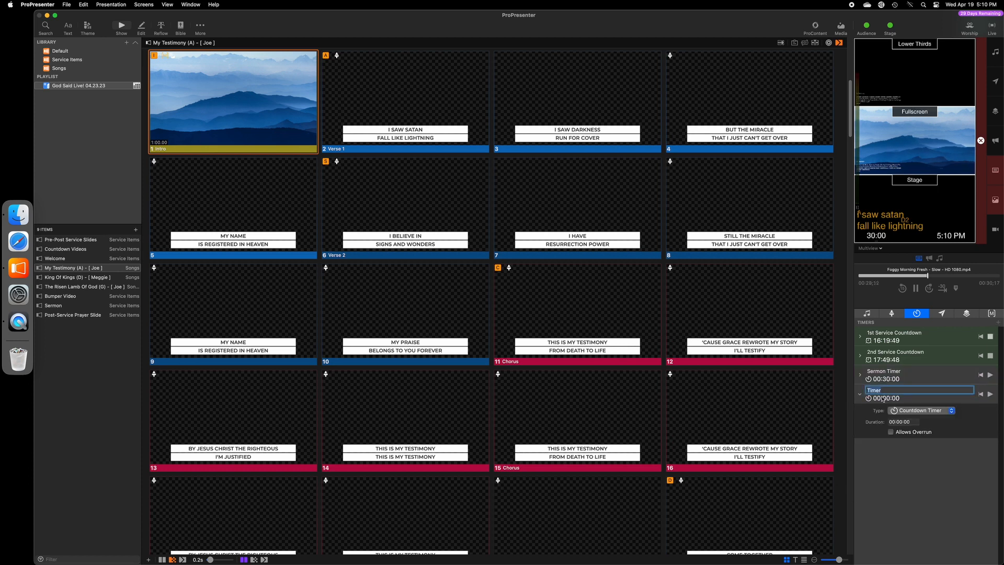
{"action": "right_click", "coordinate": [930, 401]}
{"action": "left_click", "coordinate": [942, 407]}
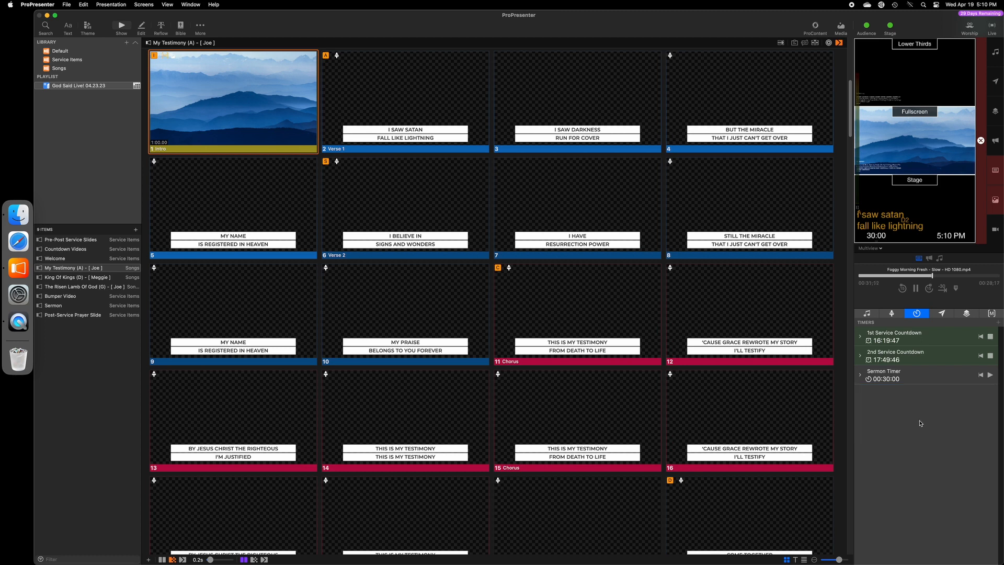
Enter a pickup number in the Child Pickup Number message, show it on the audience outputs and hide it.
{"action": "left_click", "coordinate": [948, 314]}
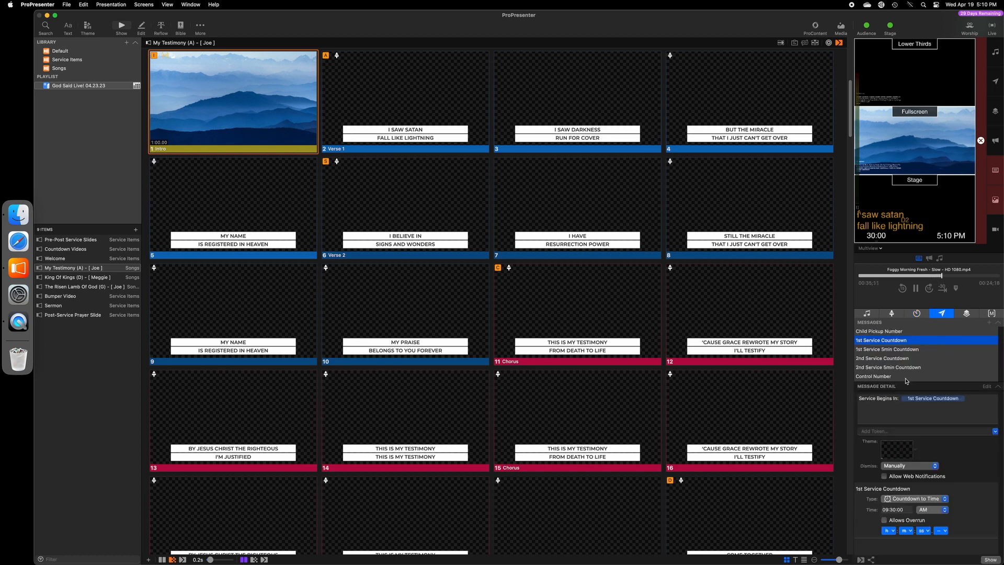
{"action": "left_click", "coordinate": [905, 331]}
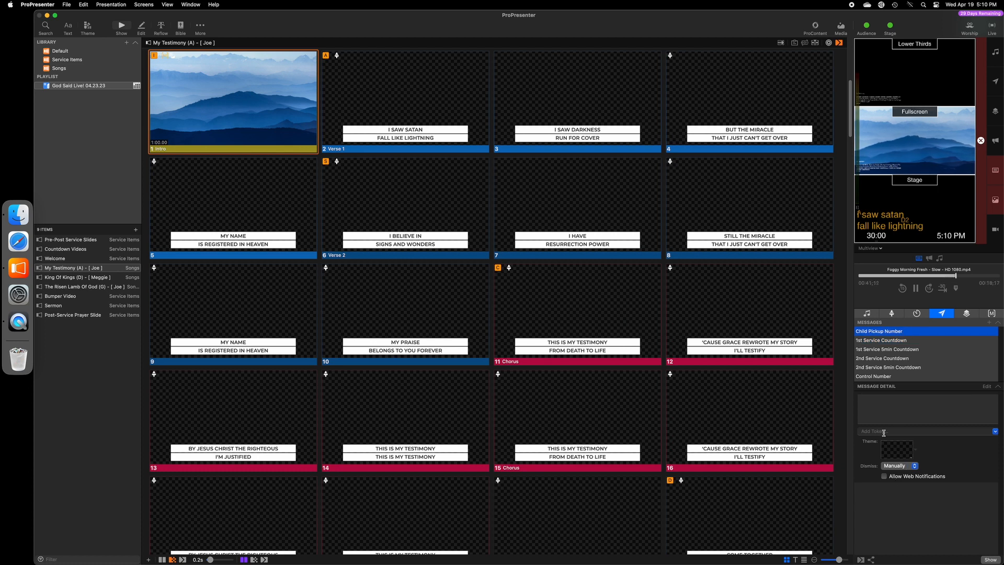
{"action": "left_click", "coordinate": [891, 407]}
{"action": "type", "text": "6548"}
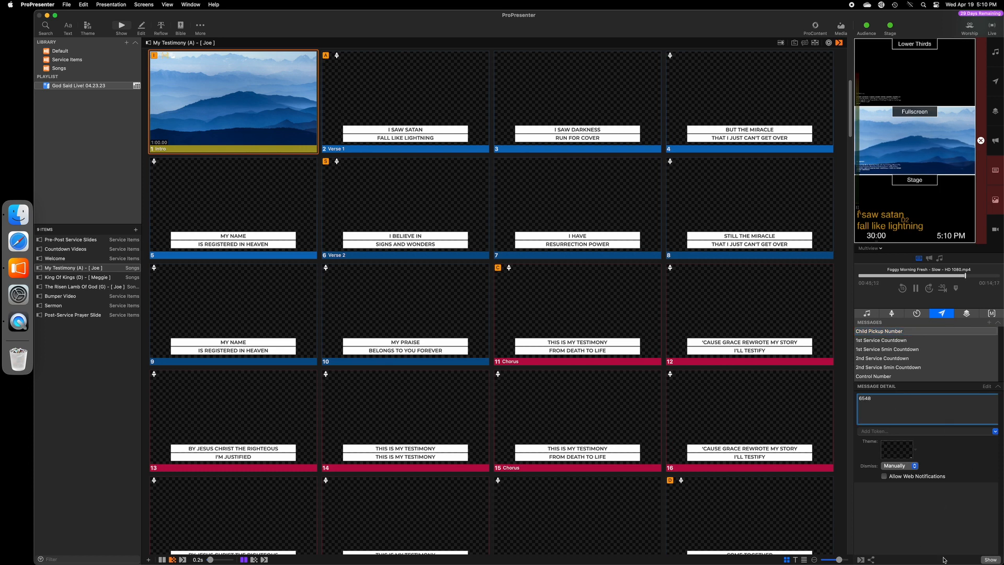
{"action": "left_click", "coordinate": [990, 559]}
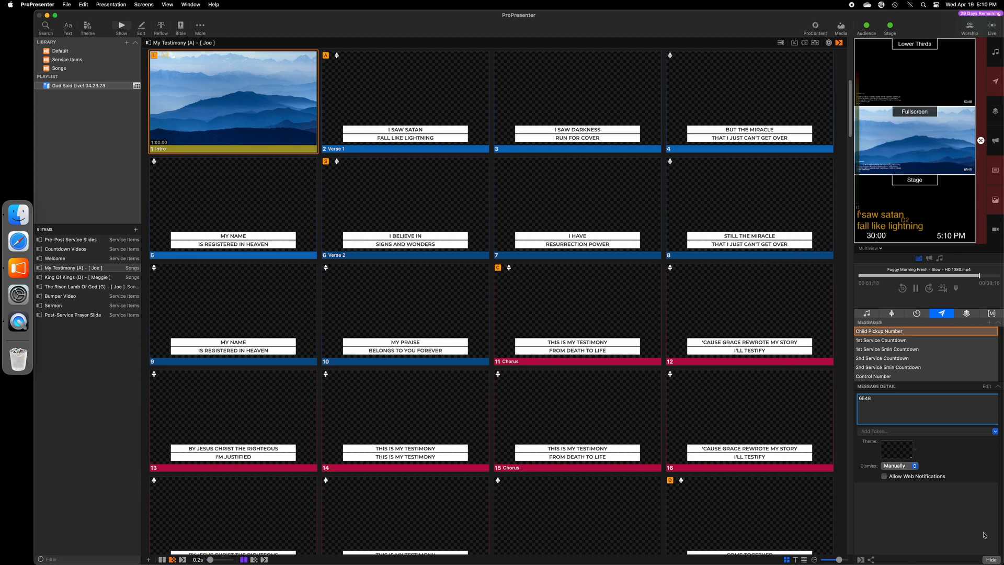
{"action": "left_click", "coordinate": [991, 559]}
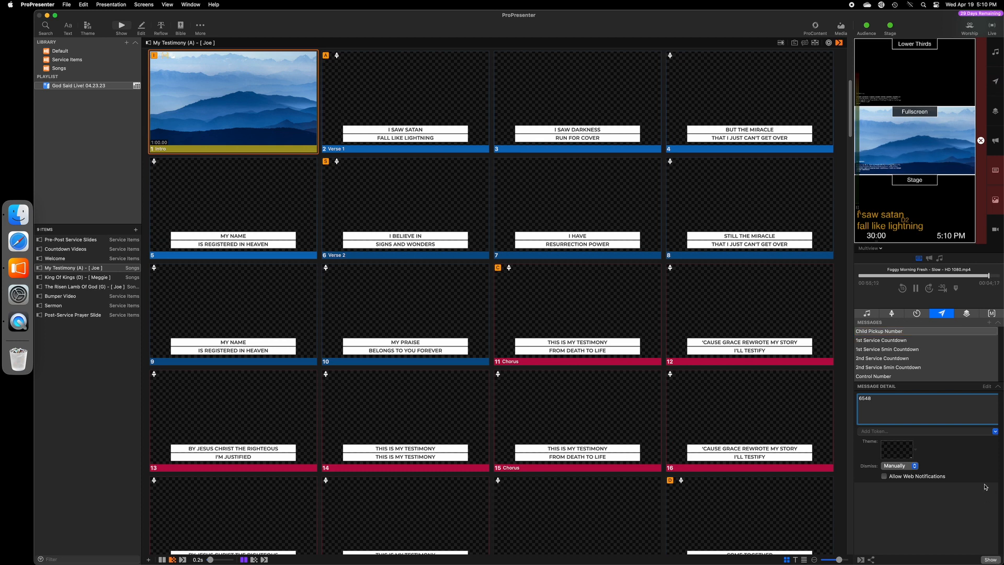
Show the 1st Service Countdown message and bring the Pre-Post Service Slides welcome slide live behind it.
{"action": "left_click", "coordinate": [891, 340]}
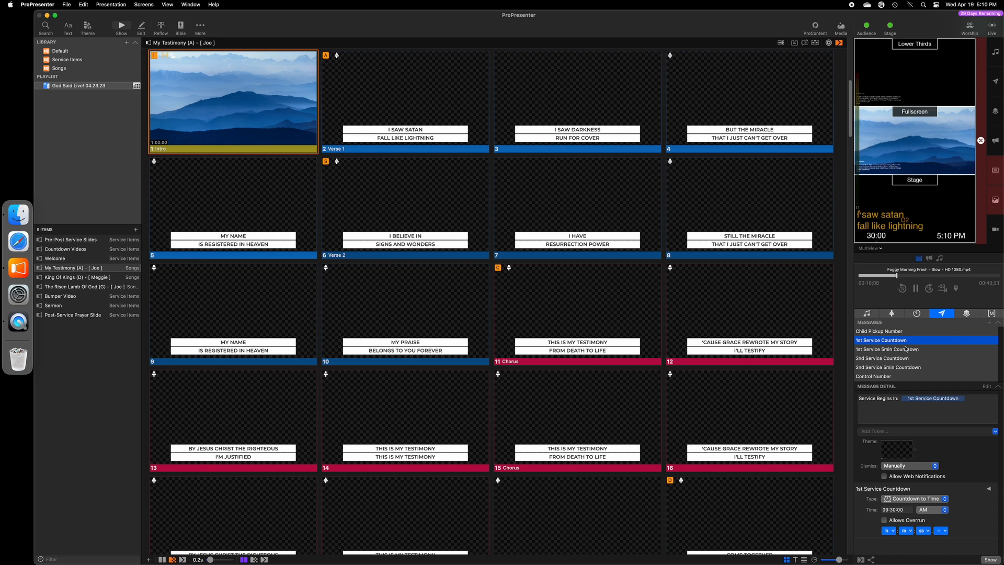
{"action": "left_click", "coordinate": [984, 558]}
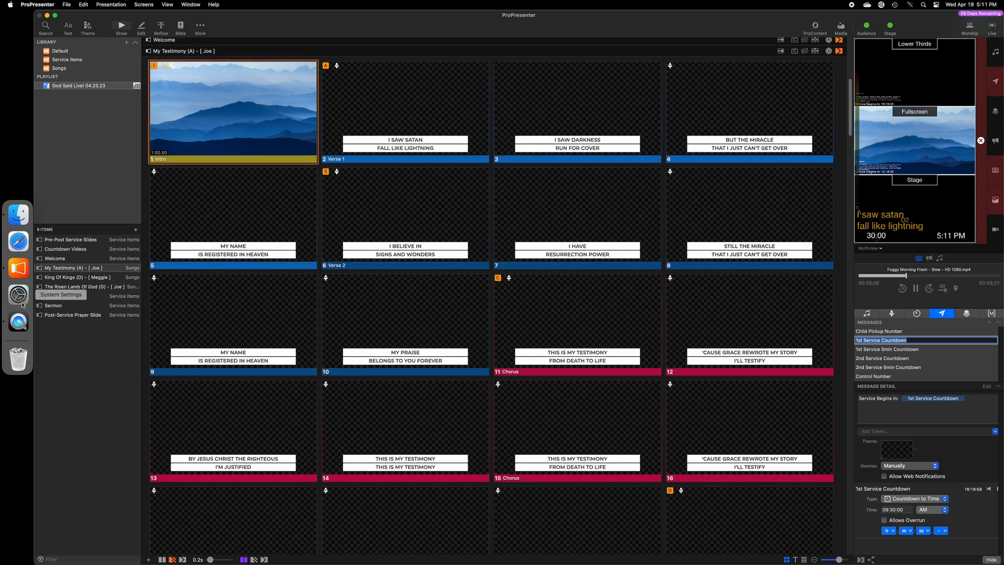
{"action": "left_click", "coordinate": [72, 249]}
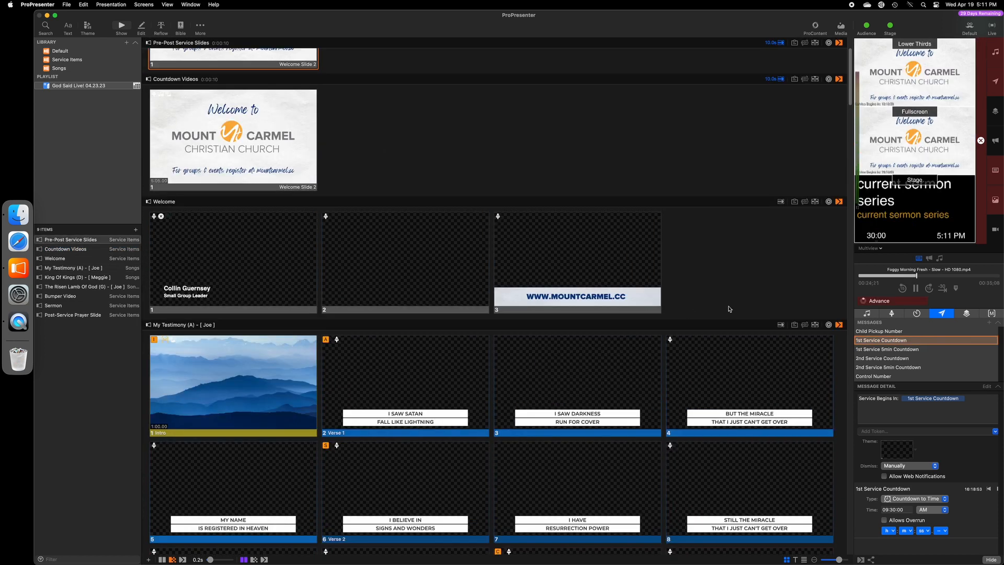
Show the 1st Service 5min Countdown message and clear all messages from the outputs.
{"action": "left_click", "coordinate": [911, 351]}
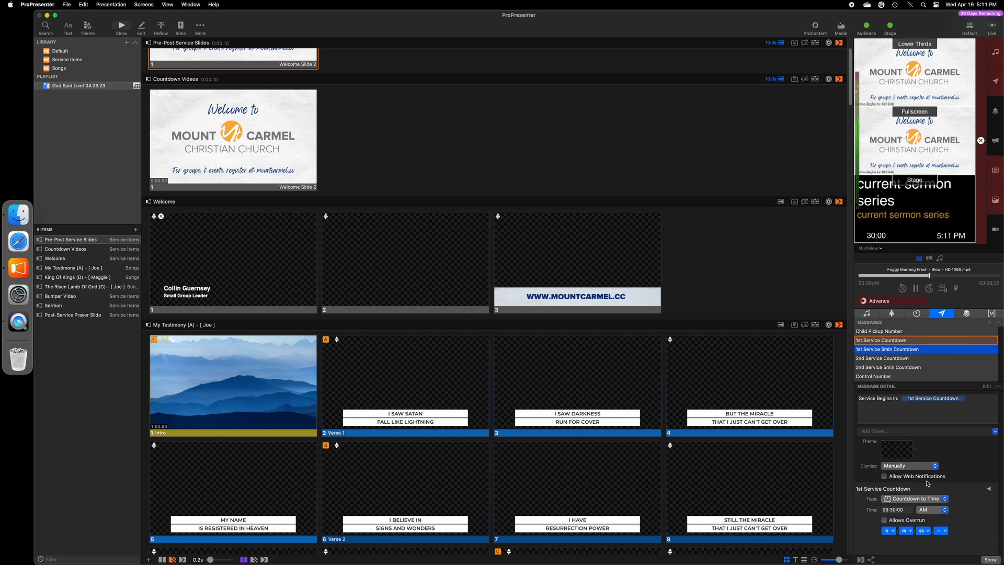
{"action": "left_click", "coordinate": [990, 559]}
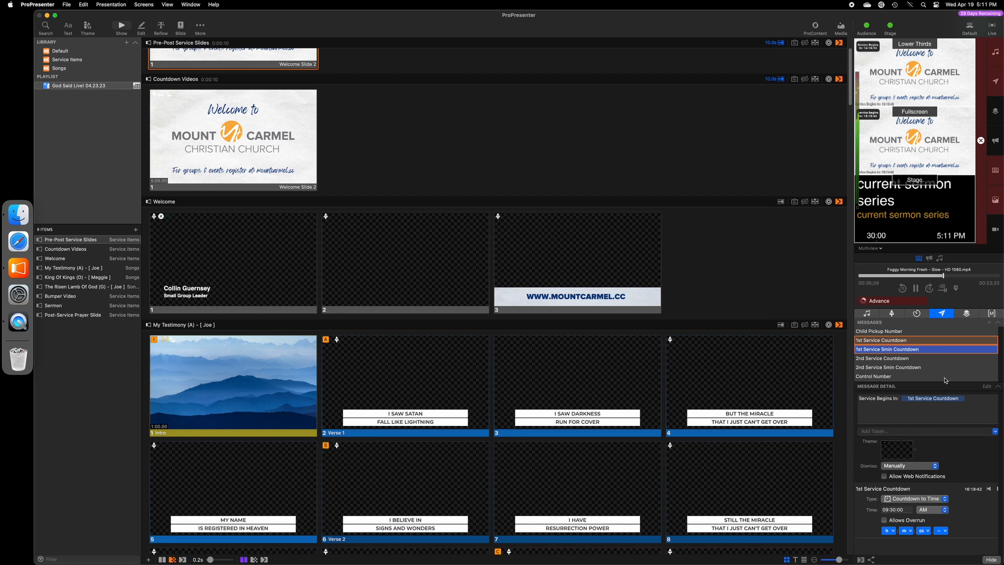
{"action": "left_click", "coordinate": [981, 140]}
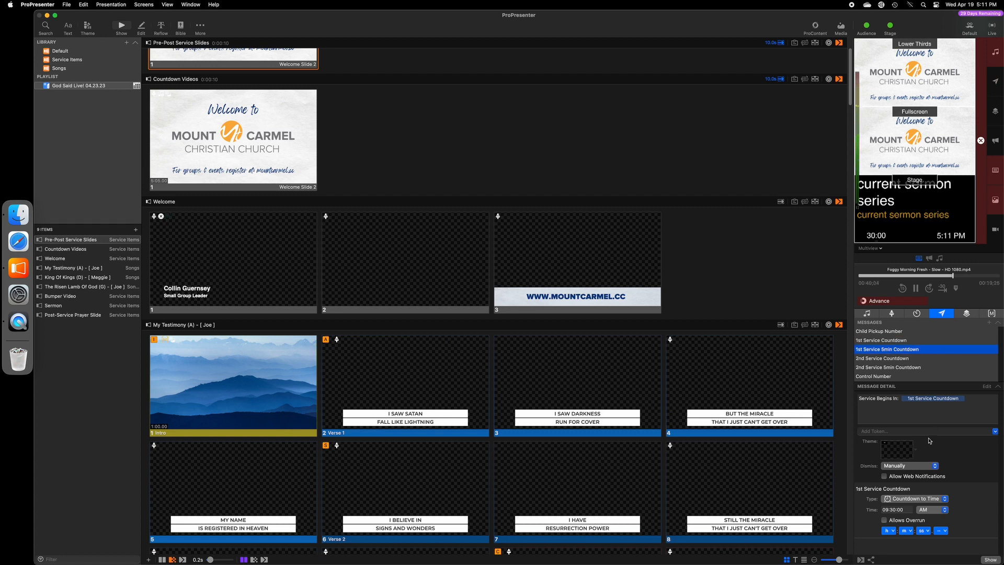
Examine the Control Number message's token and value field, and show the list of props.
{"action": "left_click", "coordinate": [890, 377]}
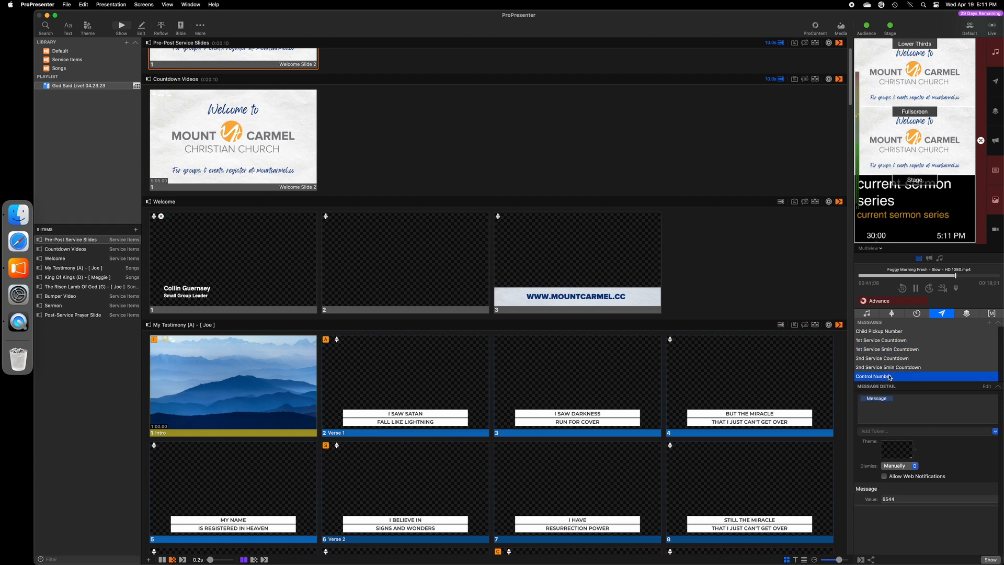
{"action": "double_click", "coordinate": [894, 499]}
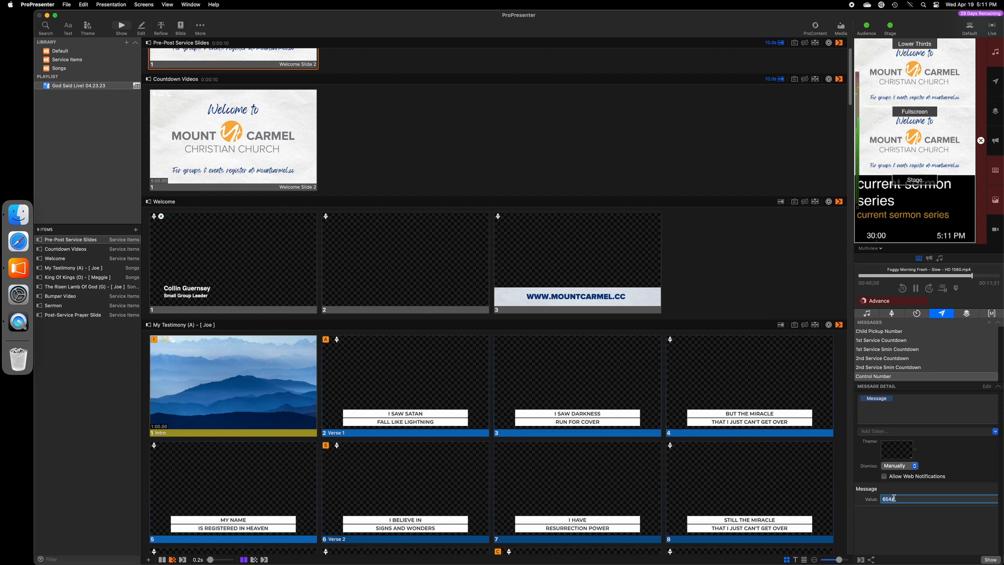
{"action": "left_click", "coordinate": [860, 332]}
{"action": "left_click", "coordinate": [878, 377]}
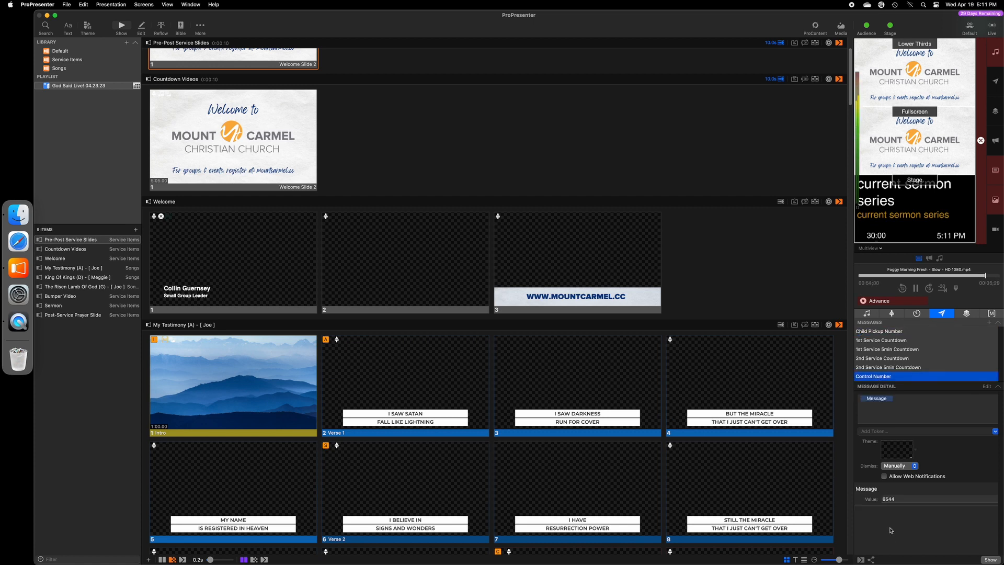
{"action": "left_click", "coordinate": [969, 313]}
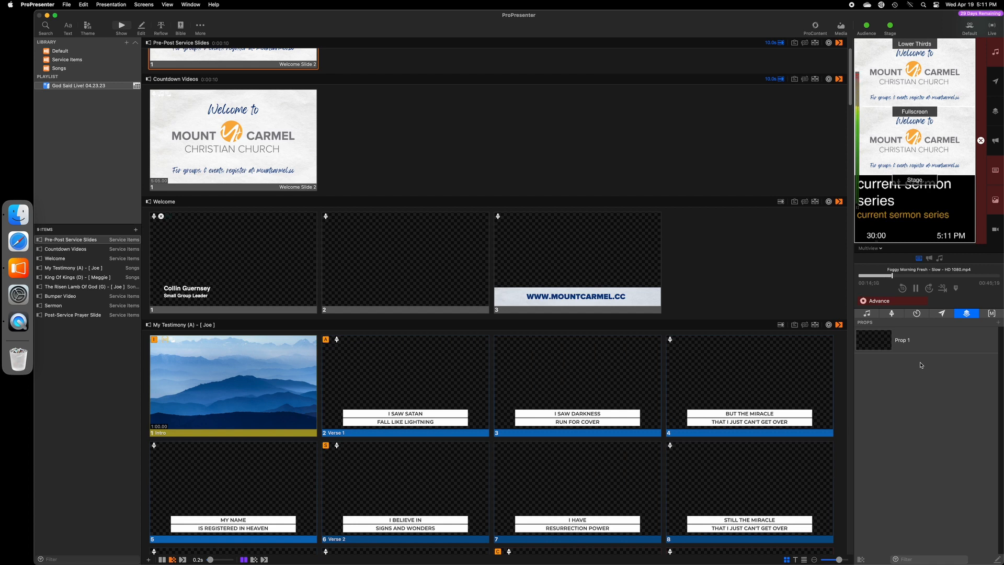
Show the list of macros, run the Worship macro and list its editable actions.
{"action": "left_click", "coordinate": [988, 314]}
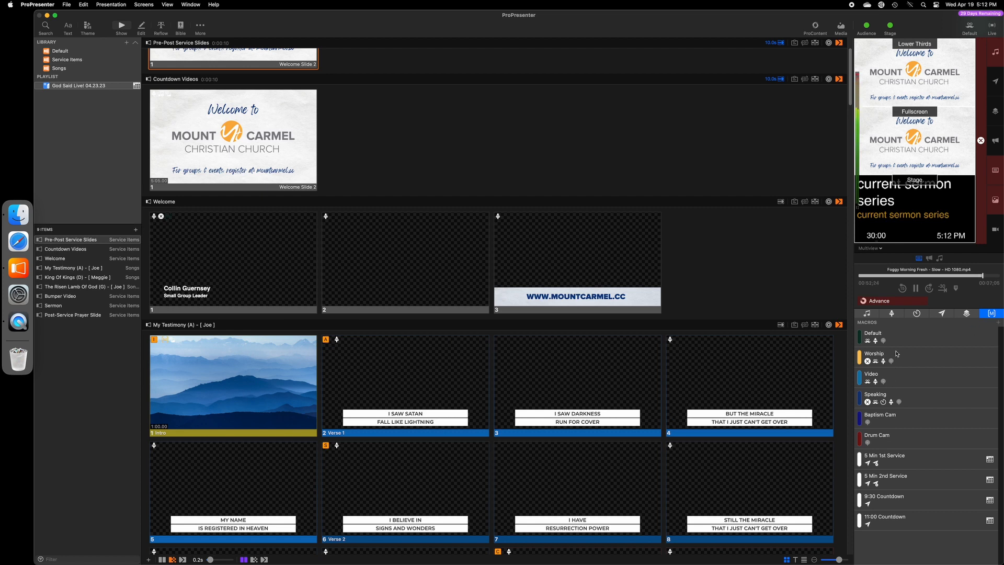
{"action": "left_click", "coordinate": [914, 357]}
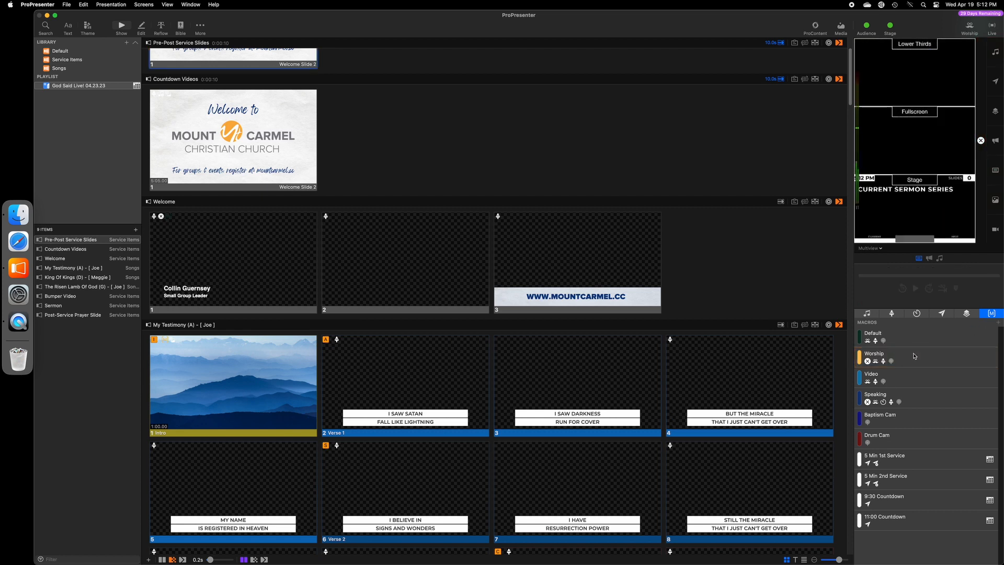
{"action": "right_click", "coordinate": [915, 356]}
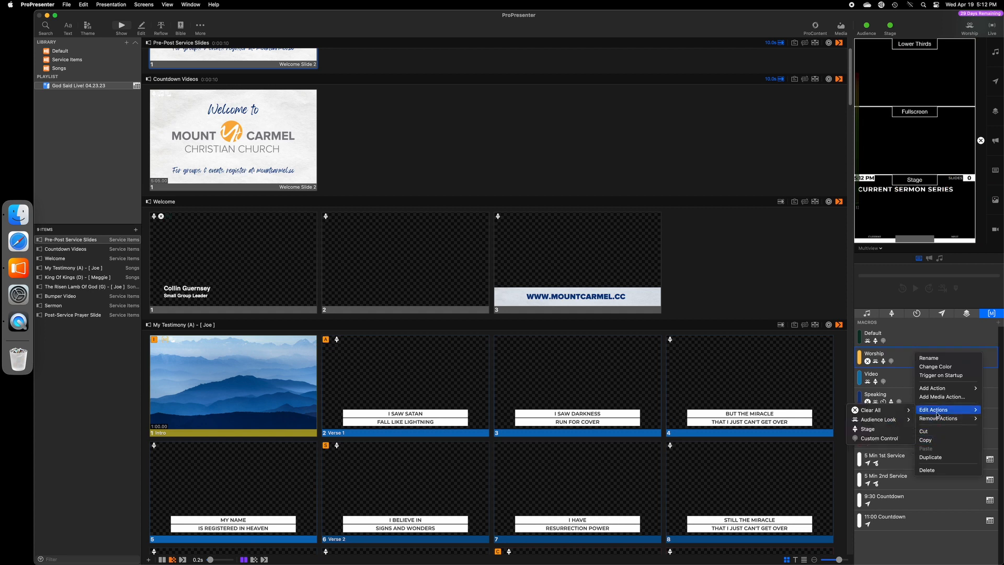
{"action": "mouse_move", "coordinate": [939, 418]}
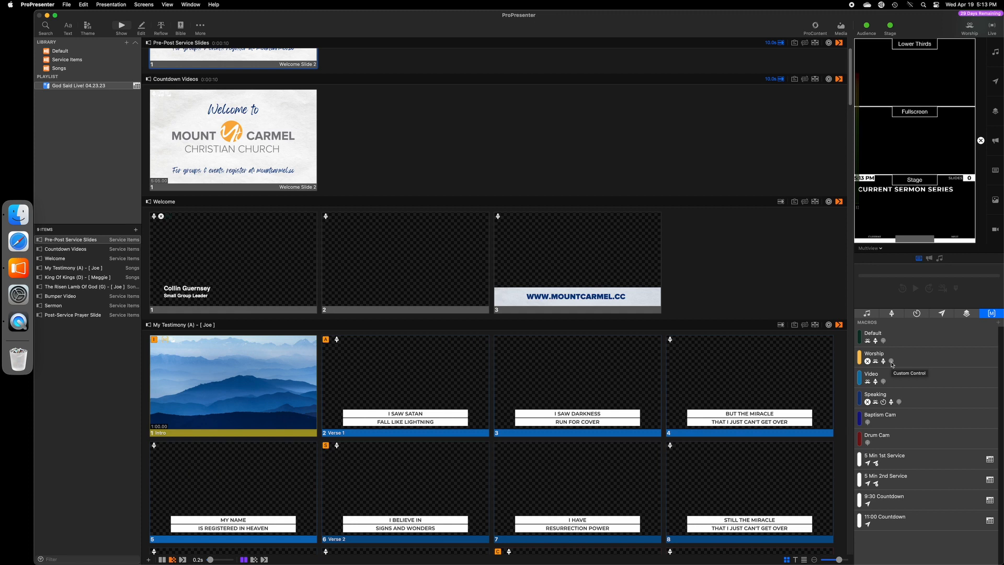
Run the Speaking macro, switch back with the Worship macro and bring the My Testimony intro slide live.
{"action": "left_click", "coordinate": [917, 405]}
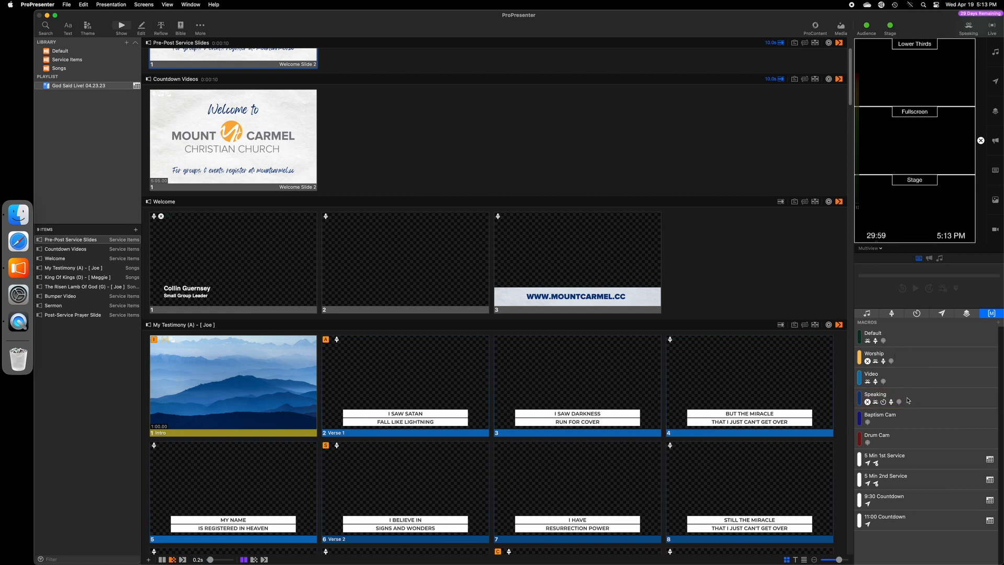
{"action": "left_click", "coordinate": [916, 363]}
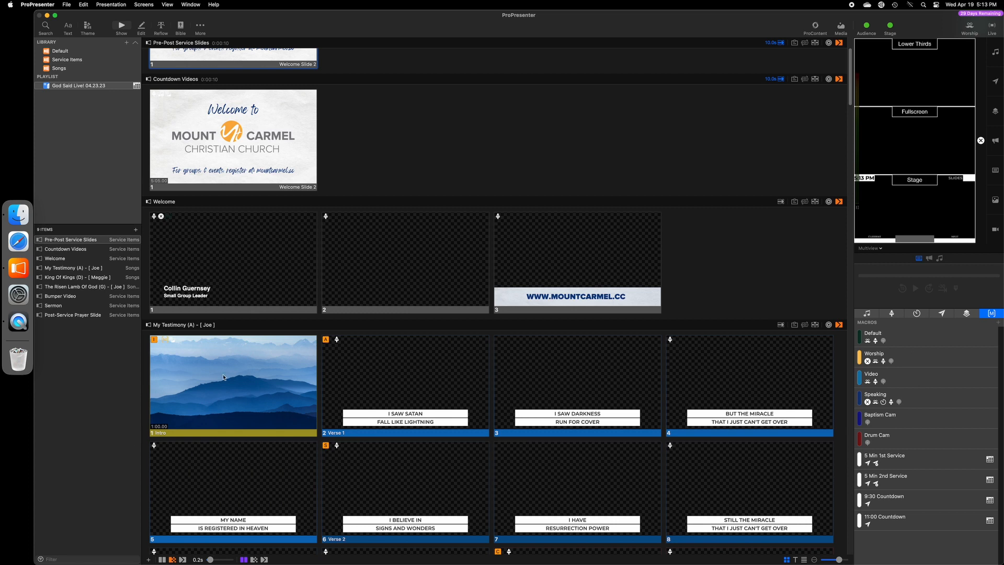
{"action": "scroll", "coordinate": [224, 377], "scroll_direction": "down", "scroll_amount": 1}
{"action": "left_click", "coordinate": [234, 348]}
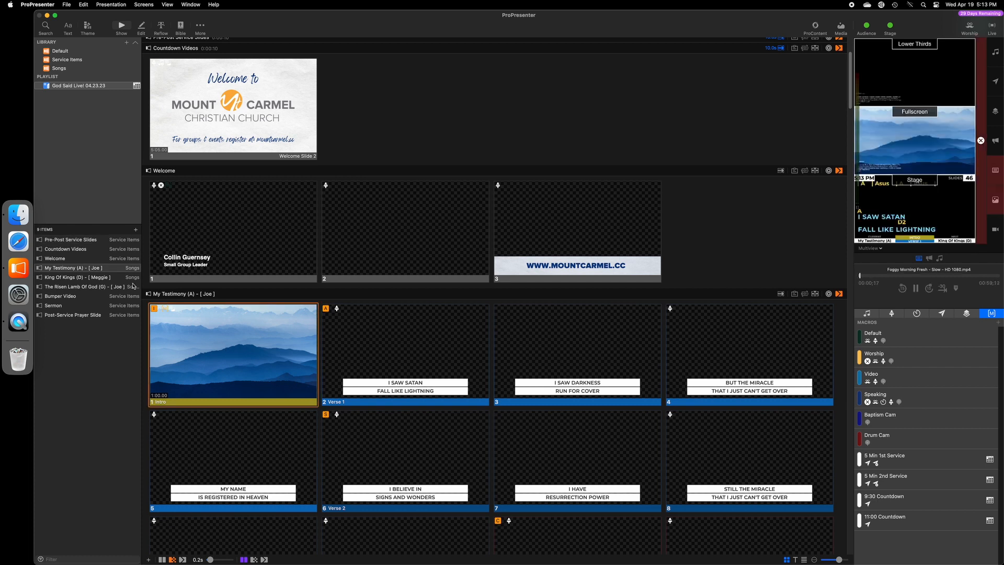
Apply the Default macro from the start of the playlist, then rerun the Worship macro and show the My Testimony intro slide again.
{"action": "left_click", "coordinate": [68, 297]}
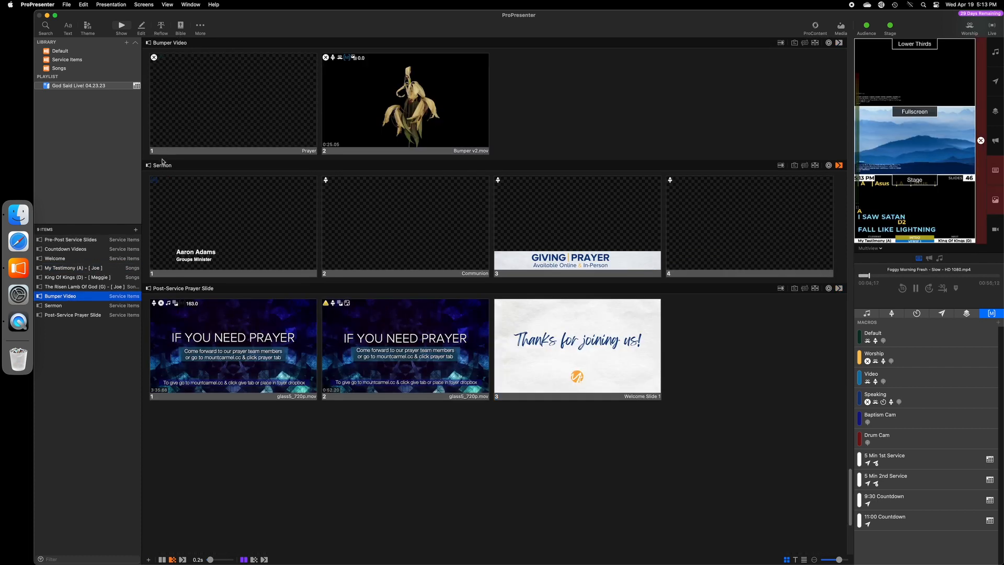
{"action": "left_click", "coordinate": [68, 239]}
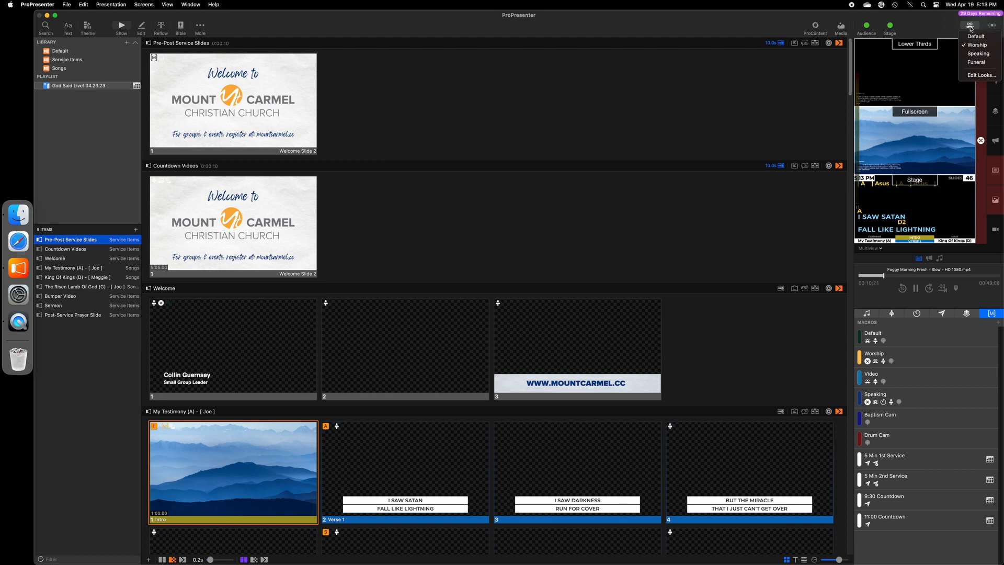
{"action": "left_click", "coordinate": [934, 346]}
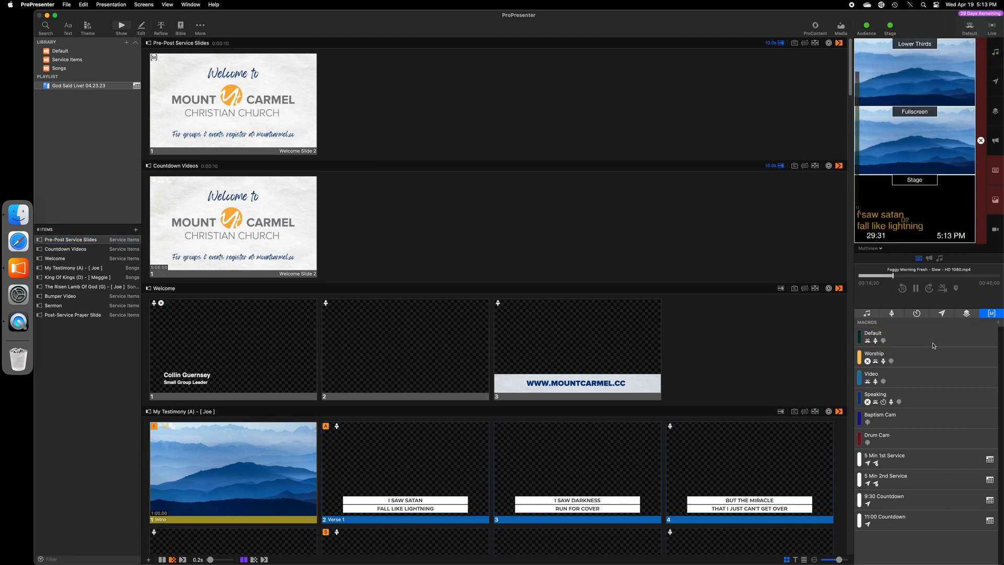
{"action": "left_click", "coordinate": [933, 363]}
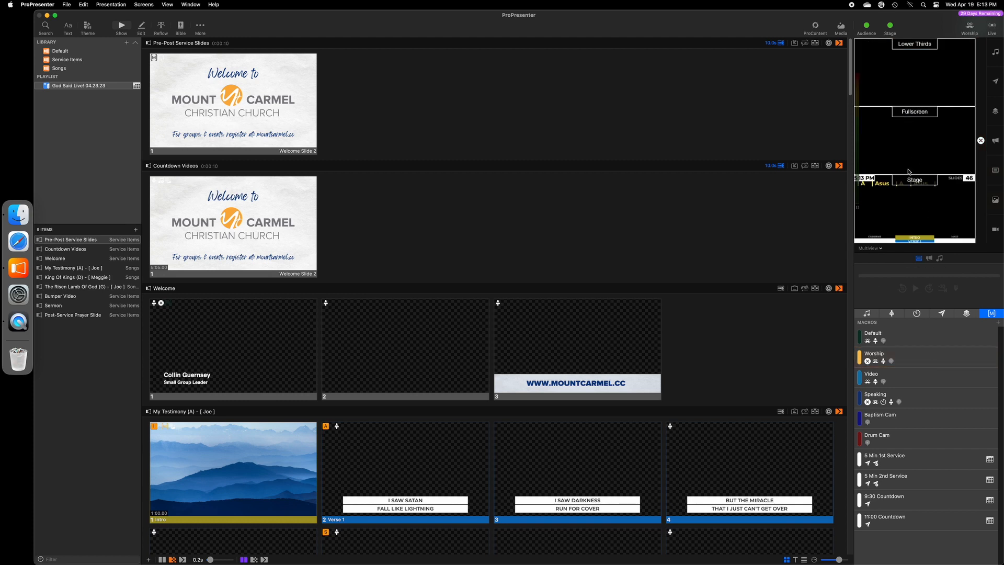
{"action": "left_click", "coordinate": [245, 472]}
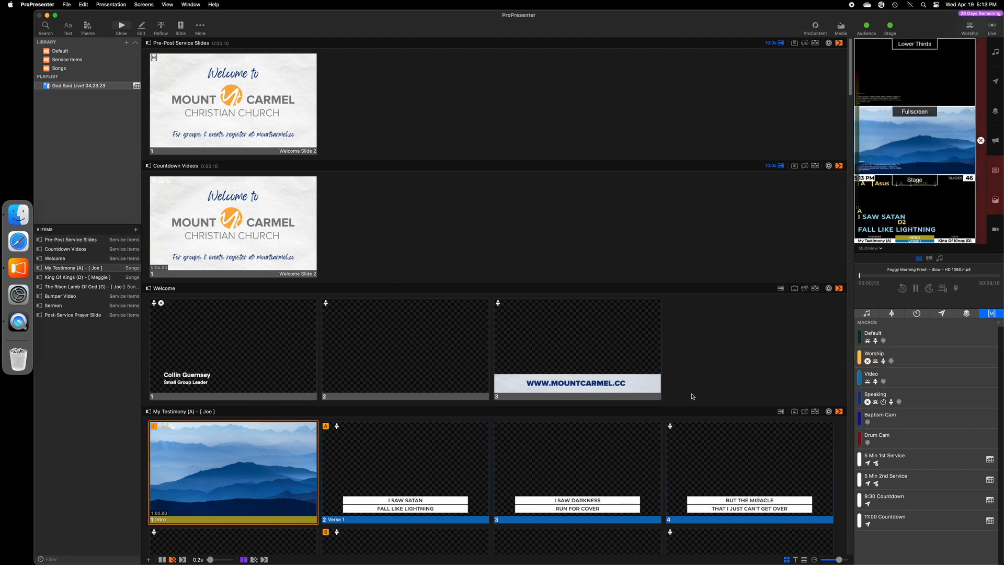
Run the Video macro, then the Speaking macro, and bring the Sermon's Groups Minister name slide live.
{"action": "left_click", "coordinate": [922, 374]}
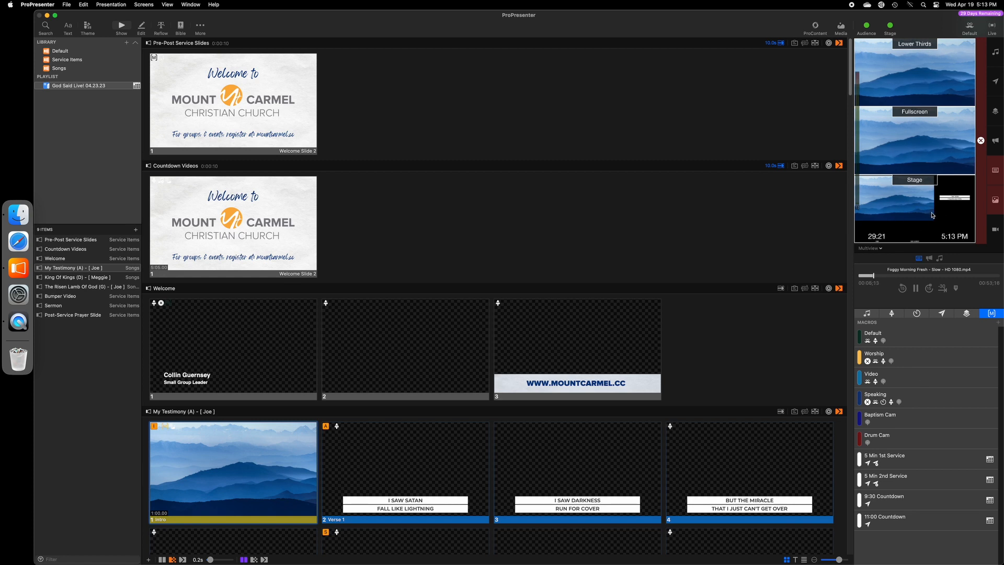
{"action": "left_click", "coordinate": [919, 400]}
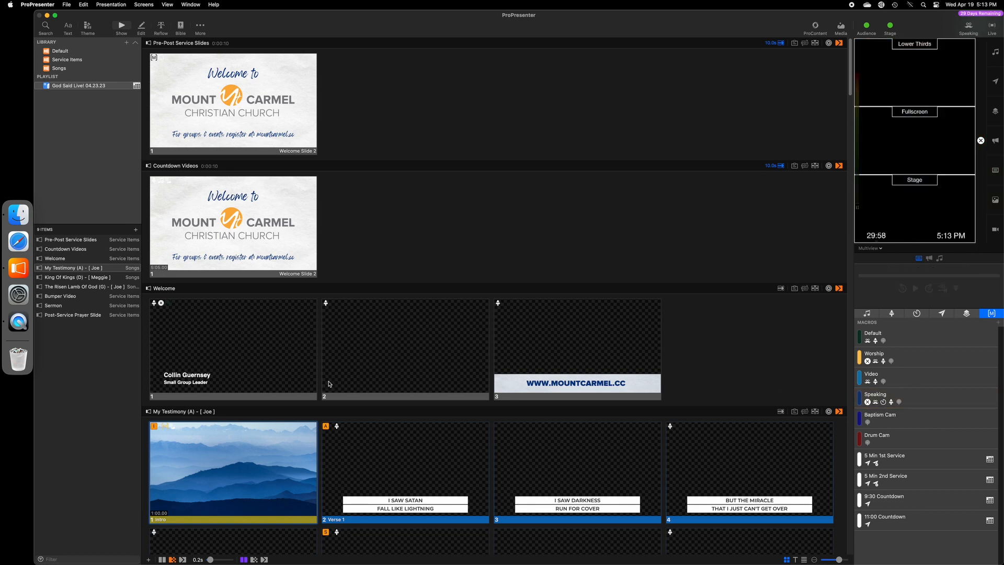
{"action": "left_click", "coordinate": [53, 306]}
{"action": "left_click", "coordinate": [241, 122]}
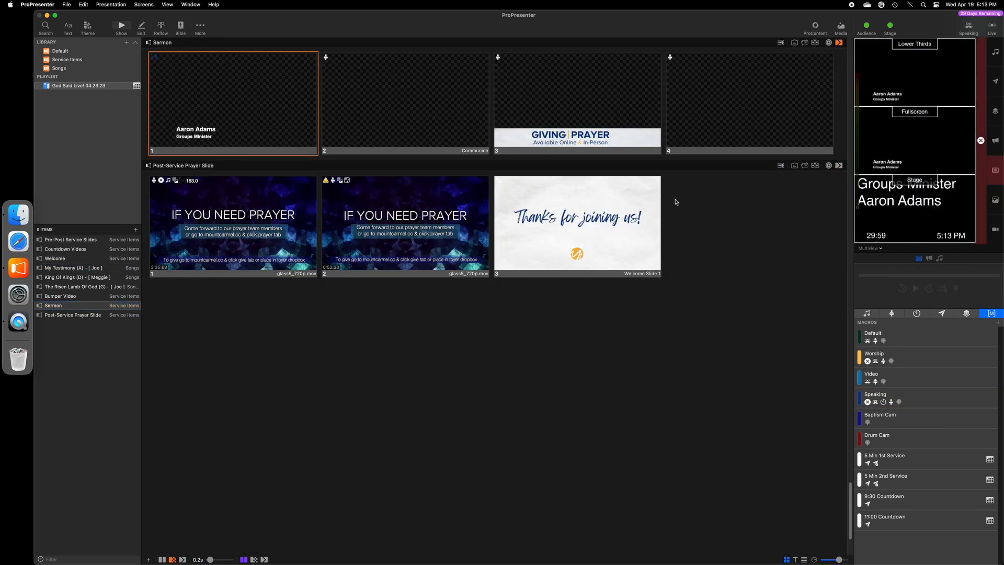